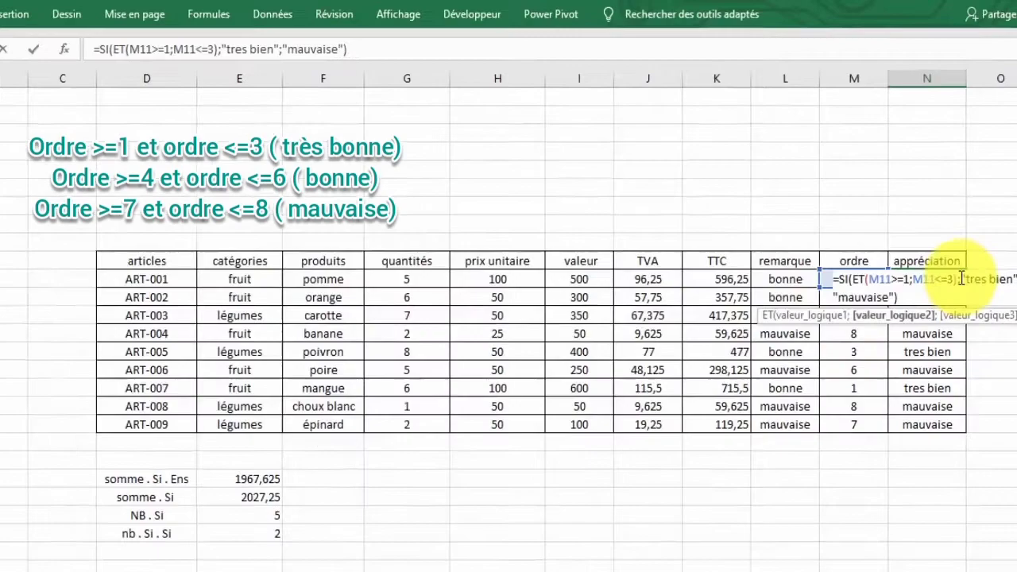
# Trim the N11 formula back to =SI(ET(M11>=1;M11<=3); by deleting the "tres bien" and "mauvaise" results.
pyautogui.click(971, 255)
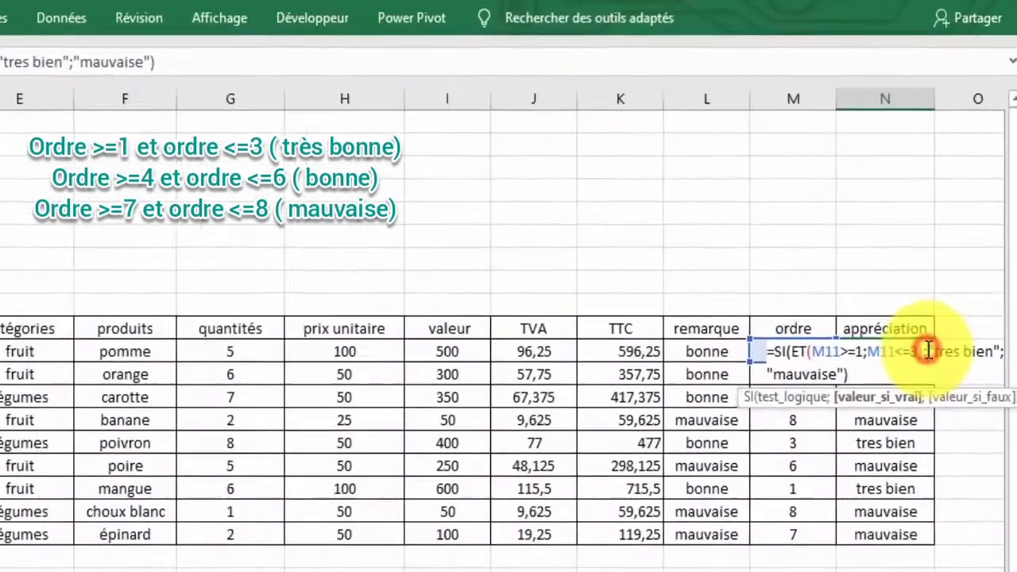
pyautogui.click(973, 255)
pyautogui.moveTo(910, 399); pyautogui.dragTo(837, 429)
pyautogui.click(837, 429)
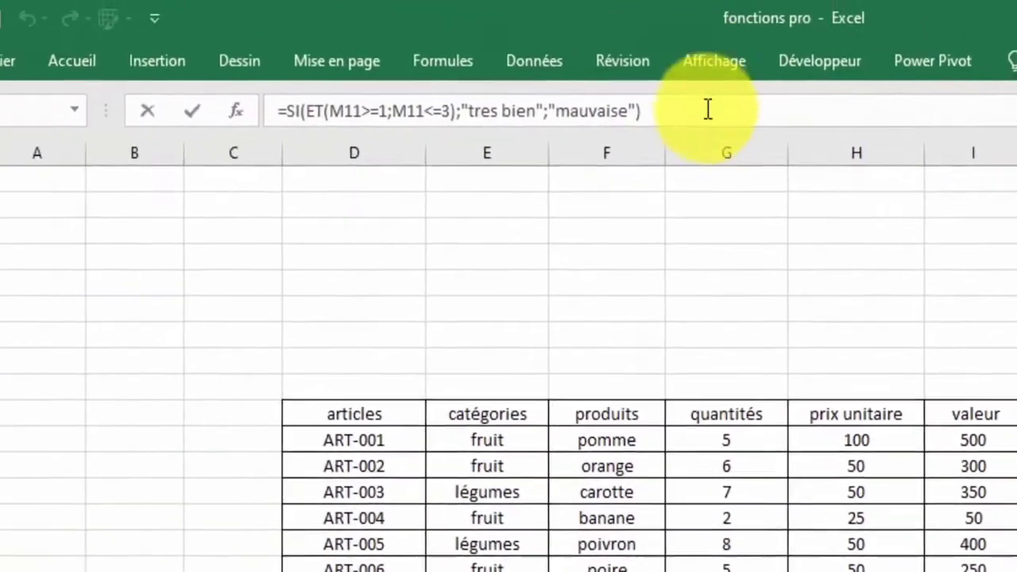
pyautogui.click(87, 68)
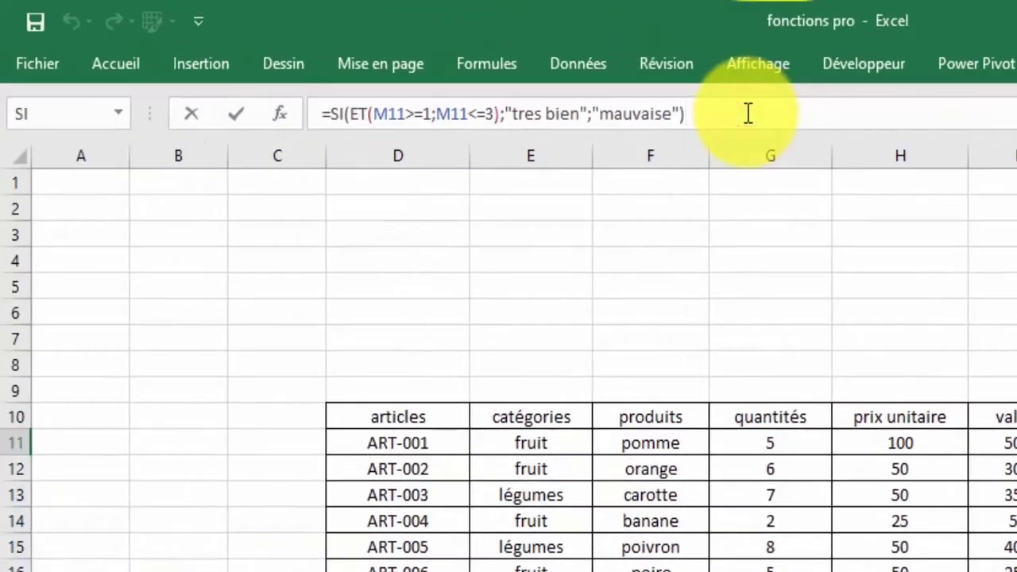
pyautogui.press('BackSpace')
pyautogui.press('BackSpace')
pyautogui.press('BackSpace')
pyautogui.press('BackSpace')
pyautogui.press('BackSpace')
pyautogui.press('BackSpace')
pyautogui.press('BackSpace')
pyautogui.press('BackSpace')
pyautogui.press('BackSpace')
pyautogui.press('BackSpace')
pyautogui.press('BackSpace')
pyautogui.press('BackSpace')
pyautogui.press('BackSpace')
pyautogui.press('BackSpace')
pyautogui.press('BackSpace')
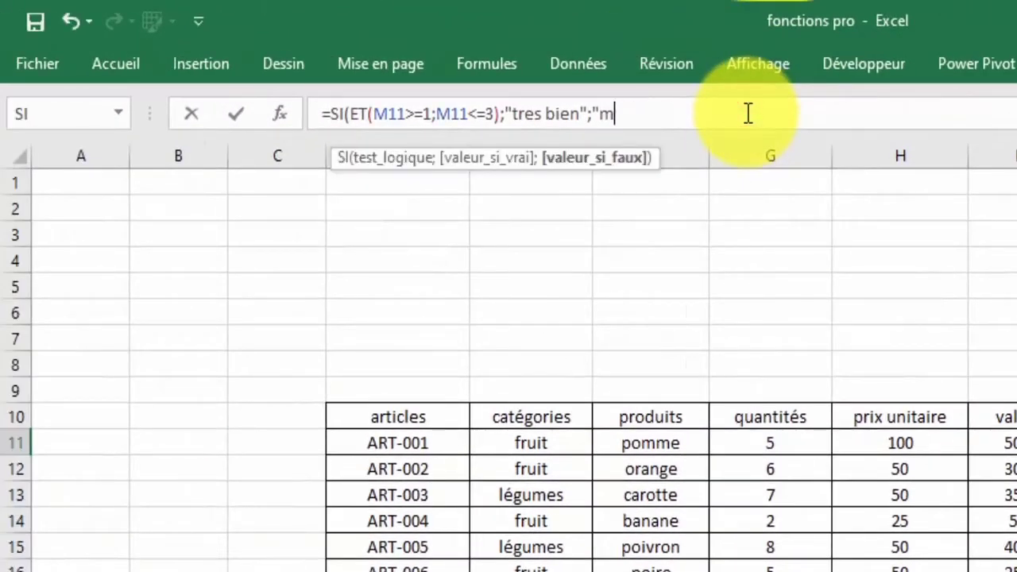
pyautogui.press('BackSpace')
pyautogui.press('BackSpace')
pyautogui.press('BackSpace')
pyautogui.press('BackSpace')
pyautogui.press('BackSpace')
pyautogui.press('BackSpace')
pyautogui.press('BackSpace')
pyautogui.press('BackSpace')
pyautogui.press('BackSpace')
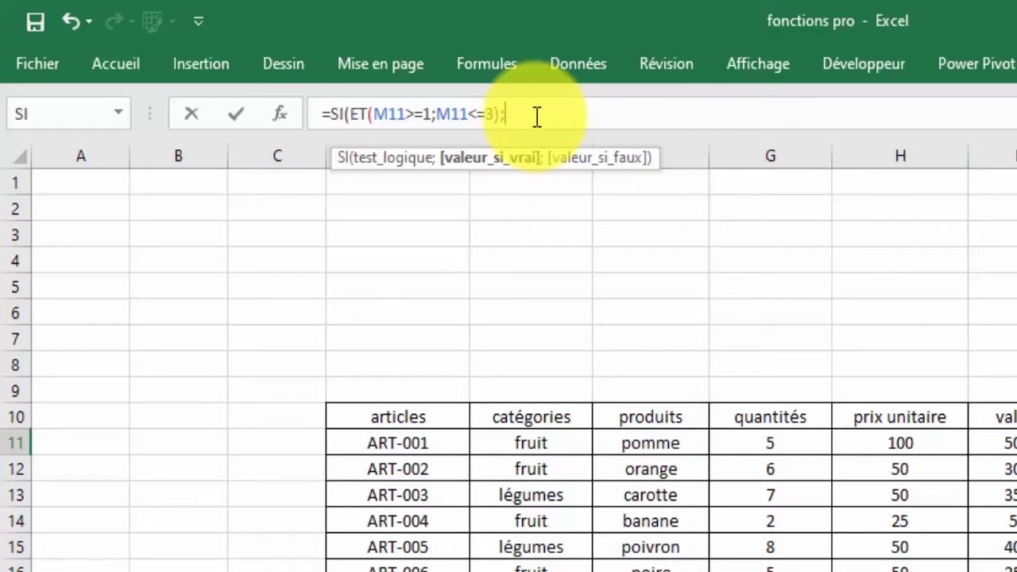
# Nest SI(ET( functions after the first condition using autocomplete.
pyautogui.write('si')
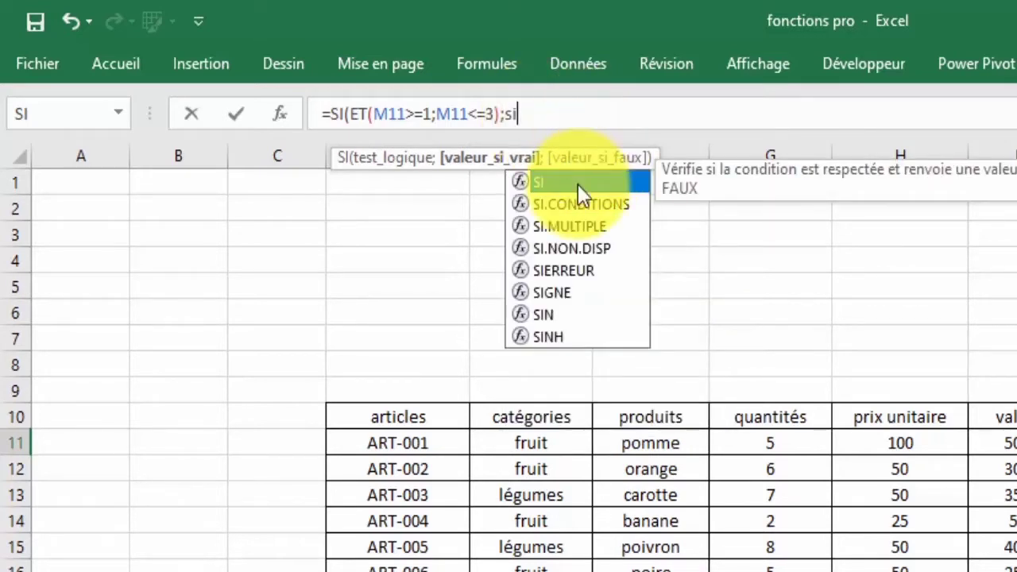
pyautogui.doubleClick(578, 183)
pyautogui.write('et')
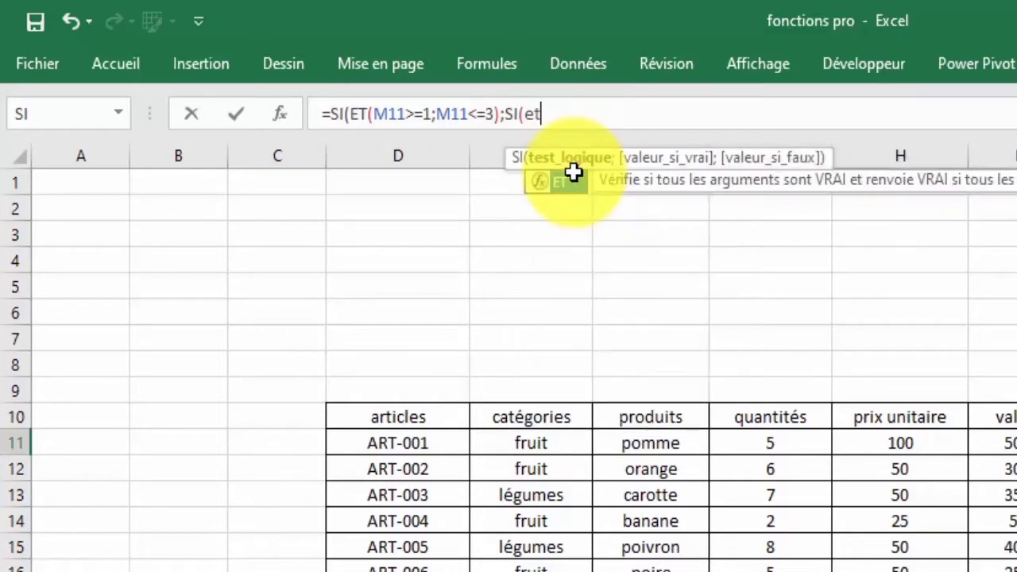
pyautogui.doubleClick(559, 181)
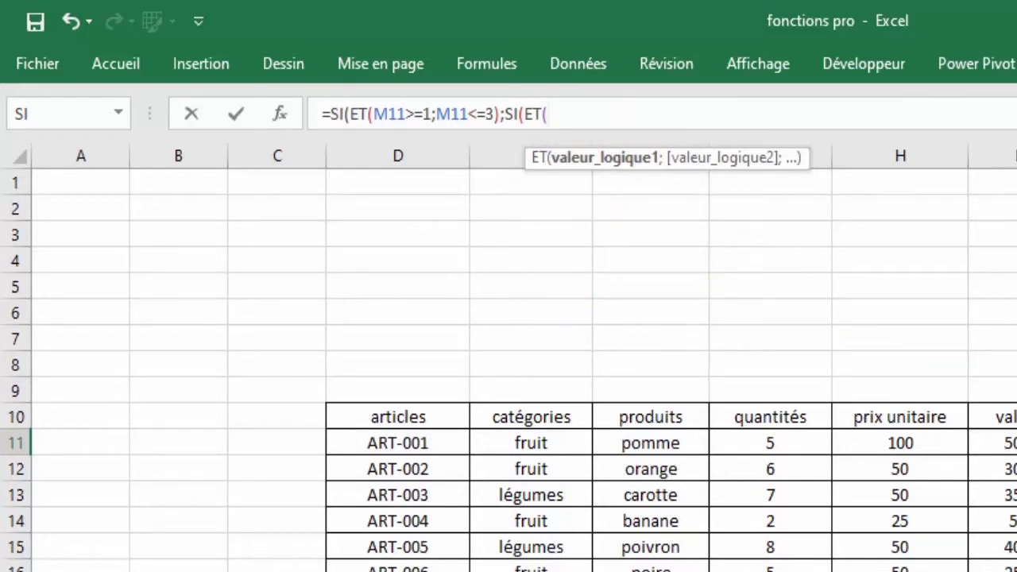
# Enter the nested test's bounds m11>=4;m11<=6, then start deleting it again.
pyautogui.write('m&&')
pyautogui.press('BackSpace')
pyautogui.press('BackSpace')
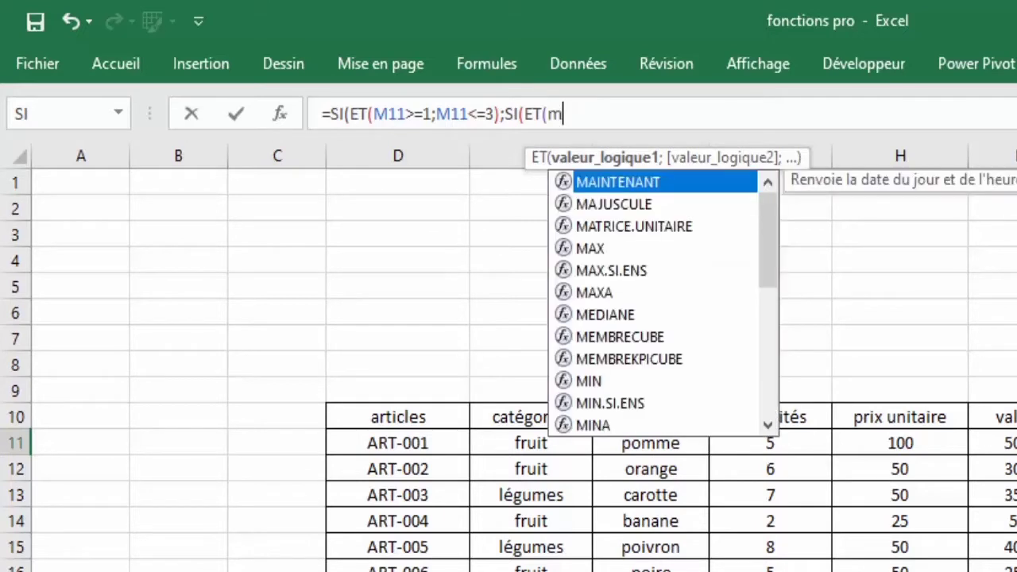
pyautogui.write('11')
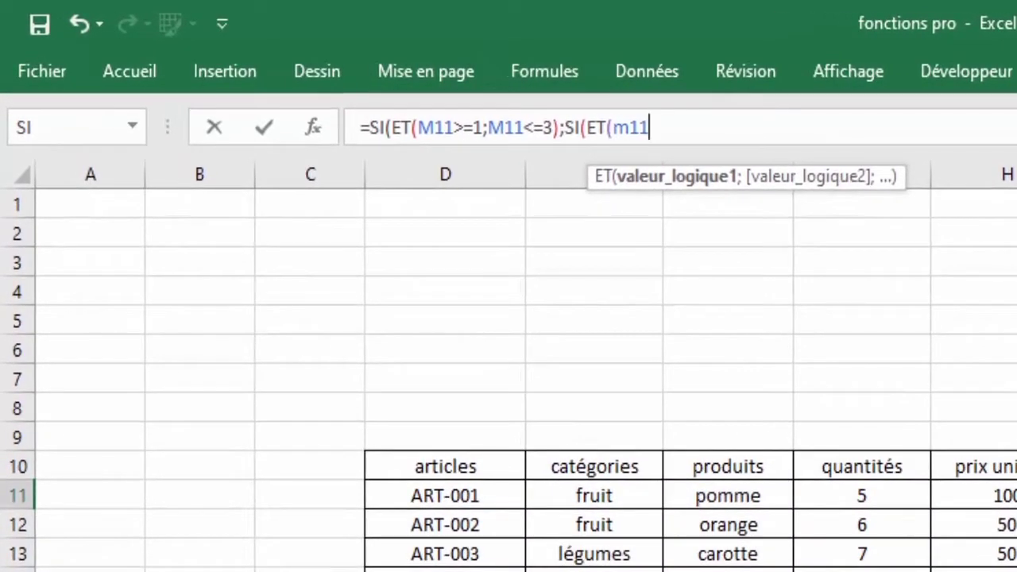
pyautogui.write('>')
pyautogui.press('BackSpace')
pyautogui.write('<=')
pyautogui.write('4')
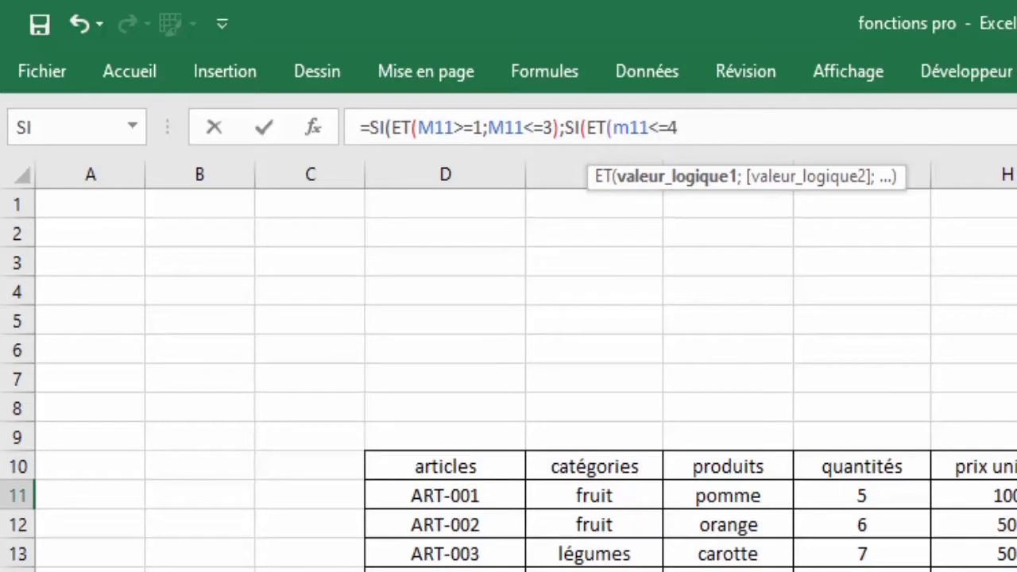
pyautogui.write(';m11')
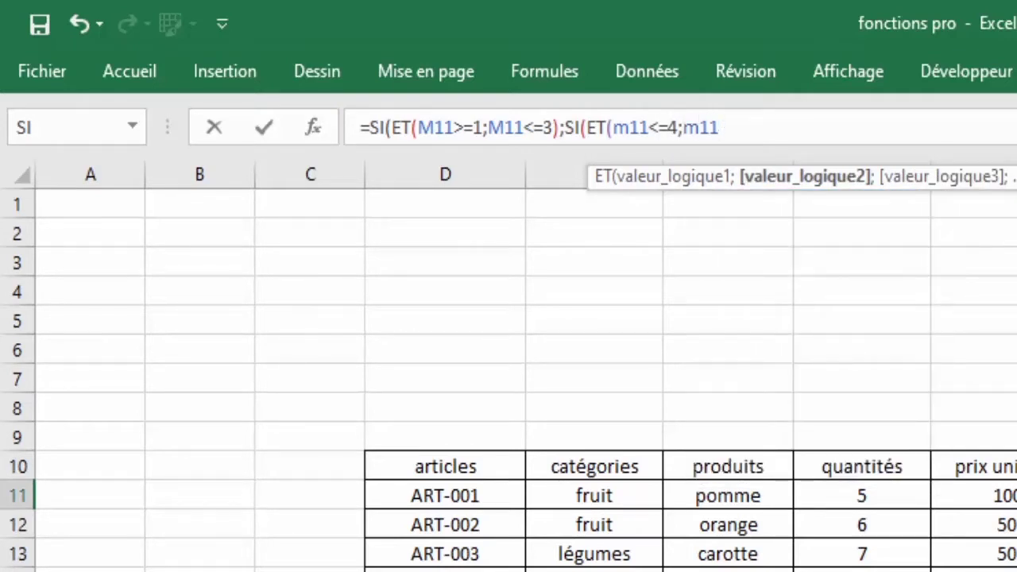
pyautogui.click(663, 129)
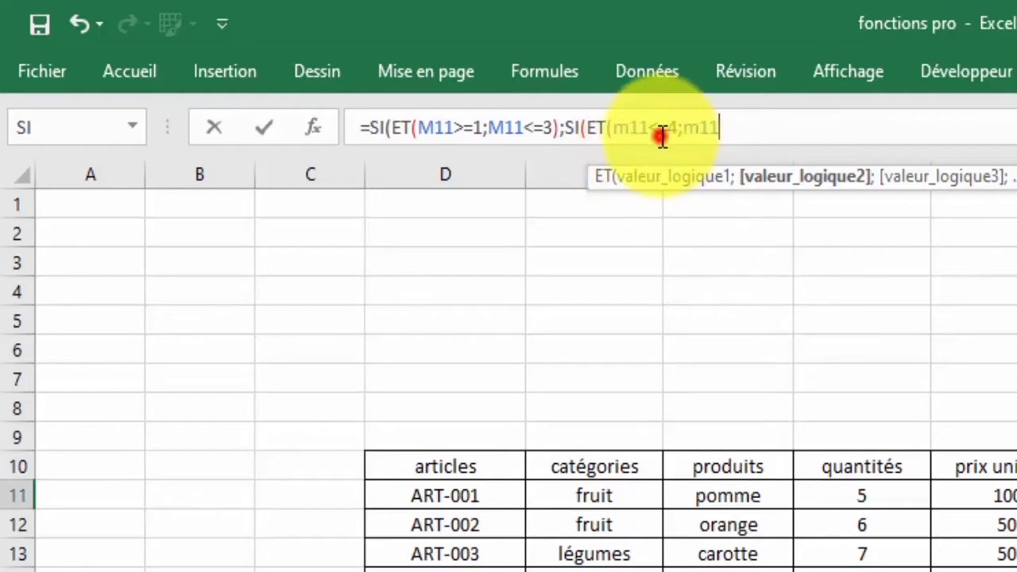
pyautogui.press('BackSpace')
pyautogui.write('>')
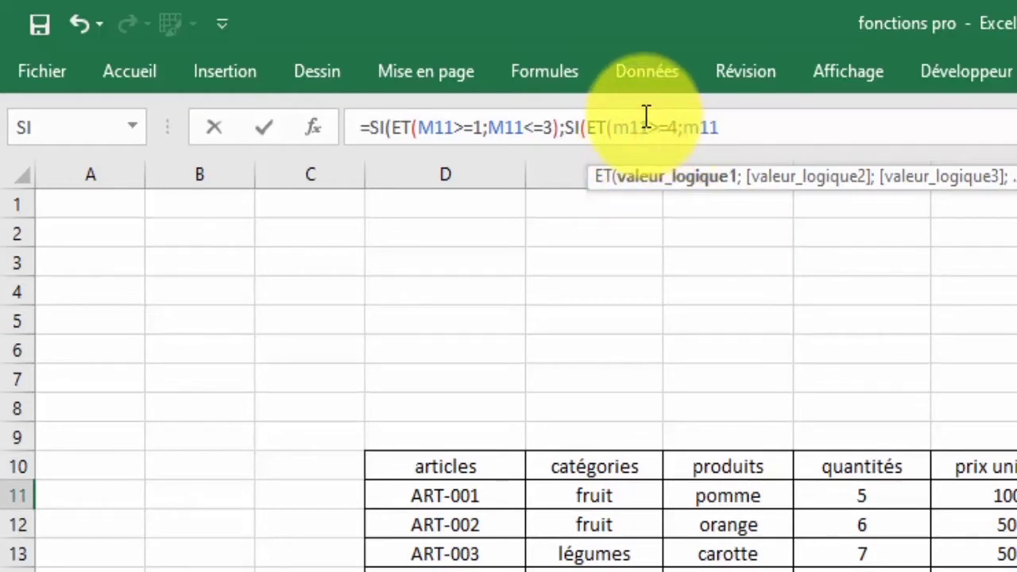
pyautogui.click(724, 127)
pyautogui.write('<=')
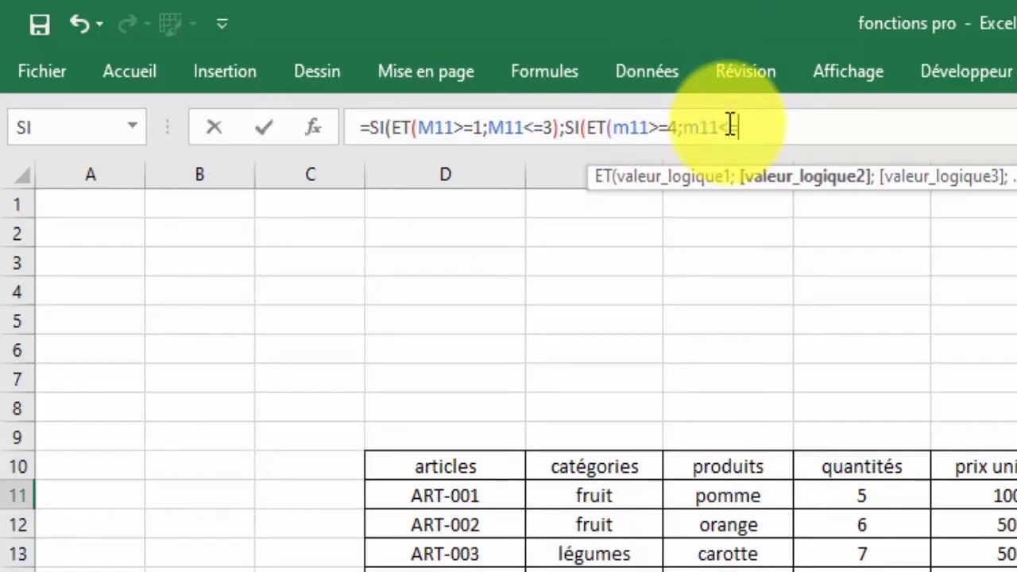
pyautogui.write('6)')
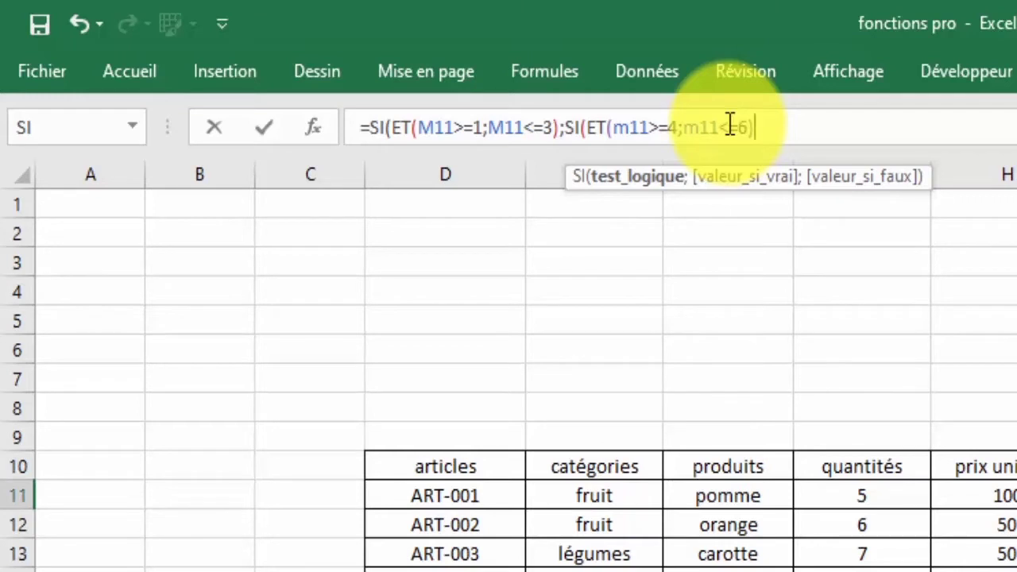
pyautogui.write(';')
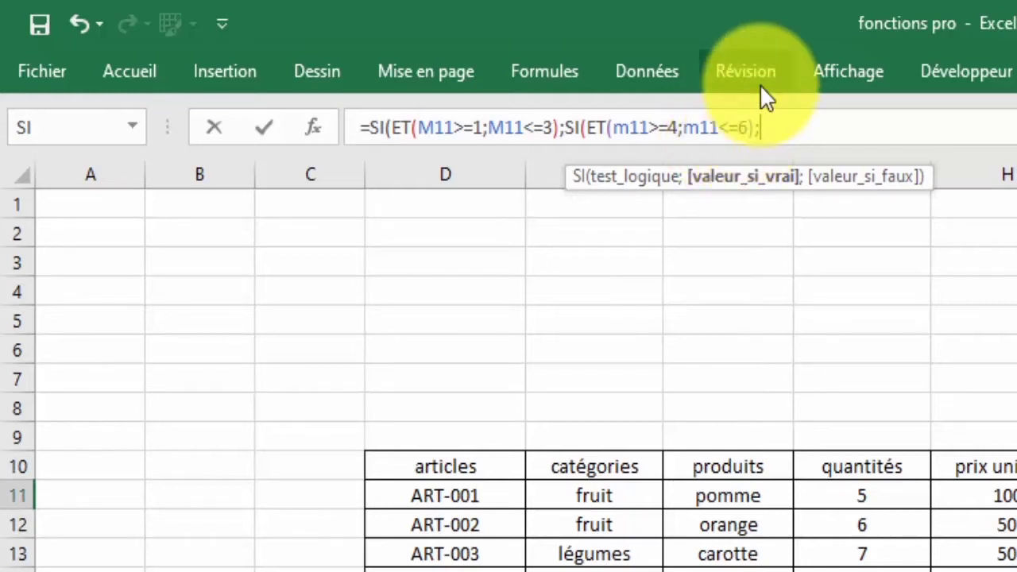
pyautogui.press('BackSpace')
pyautogui.press('BackSpace')
pyautogui.press('BackSpace')
pyautogui.press('BackSpace')
pyautogui.press('BackSpace')
pyautogui.press('BackSpace')
pyautogui.press('BackSpace')
pyautogui.press('BackSpace')
pyautogui.press('BackSpace')
pyautogui.press('BackSpace')
pyautogui.press('BackSpace')
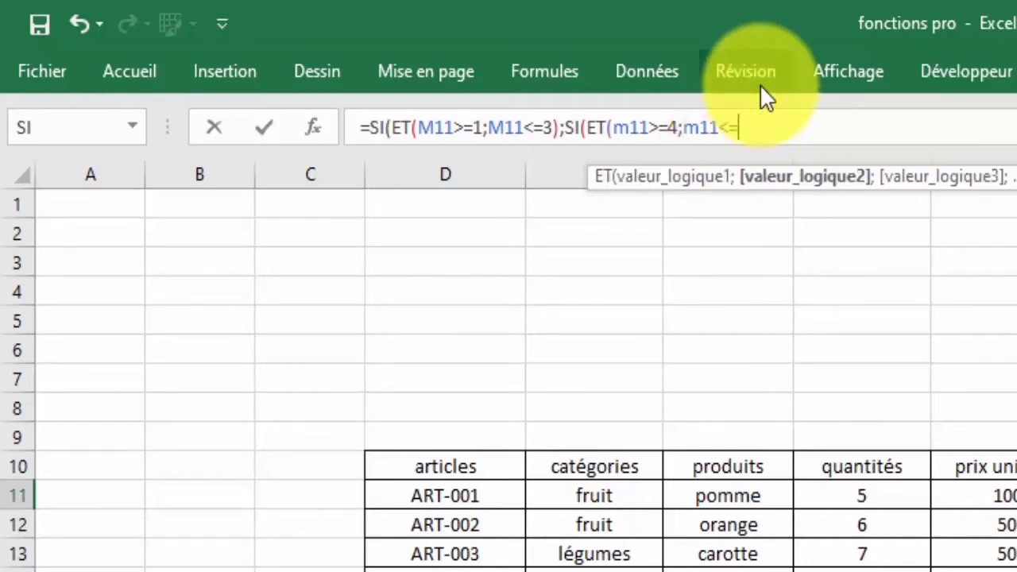
# Remove the unfinished nested test and add "tres bien"; as the first condition's result.
pyautogui.press('BackSpace')
pyautogui.press('BackSpace')
pyautogui.press('BackSpace')
pyautogui.press('BackSpace')
pyautogui.press('BackSpace')
pyautogui.press('BackSpace')
pyautogui.press('BackSpace')
pyautogui.press('BackSpace')
pyautogui.press('BackSpace')
pyautogui.press('BackSpace')
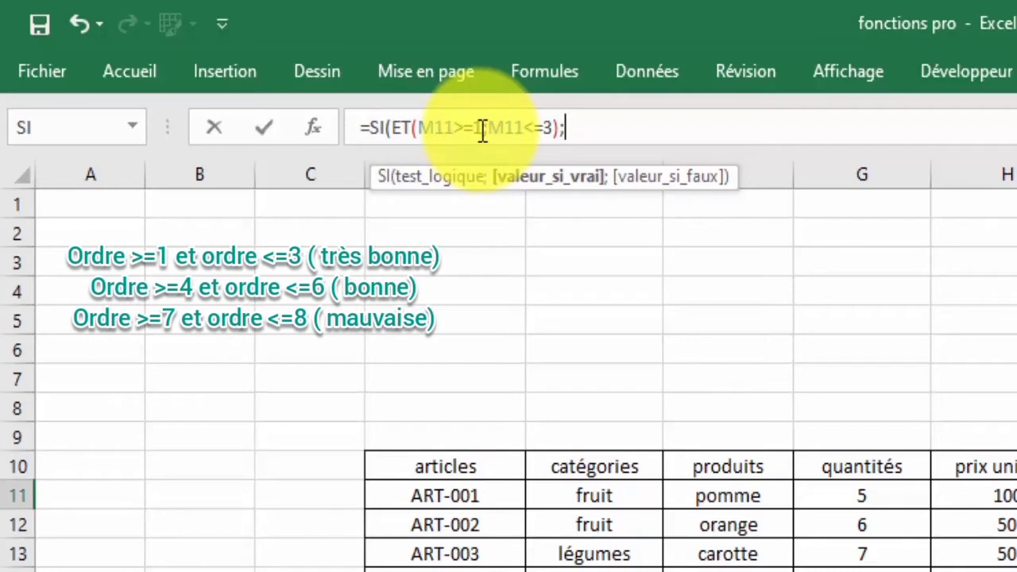
pyautogui.click(572, 129)
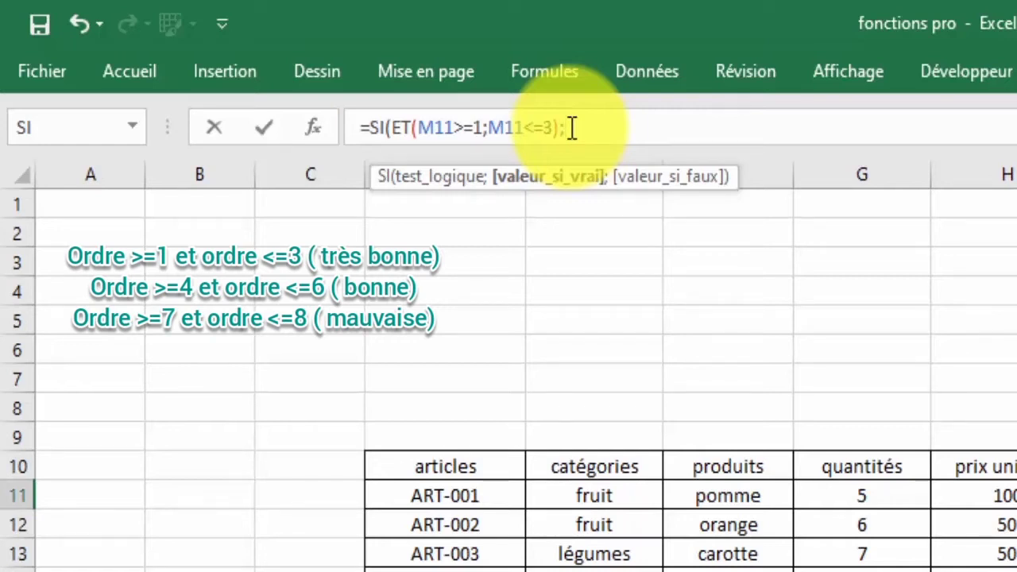
pyautogui.write('"tres bien";')
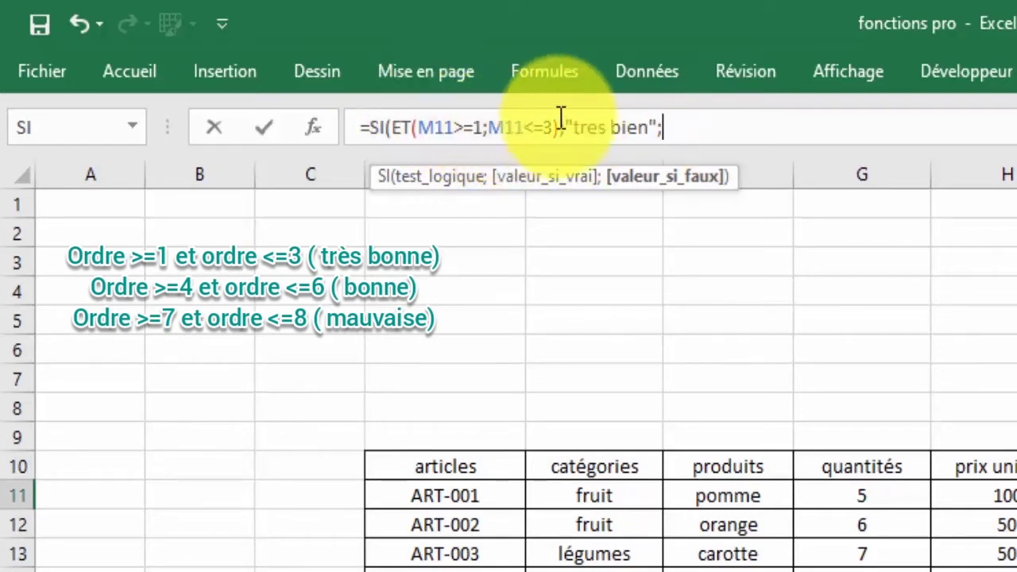
pyautogui.click(662, 127)
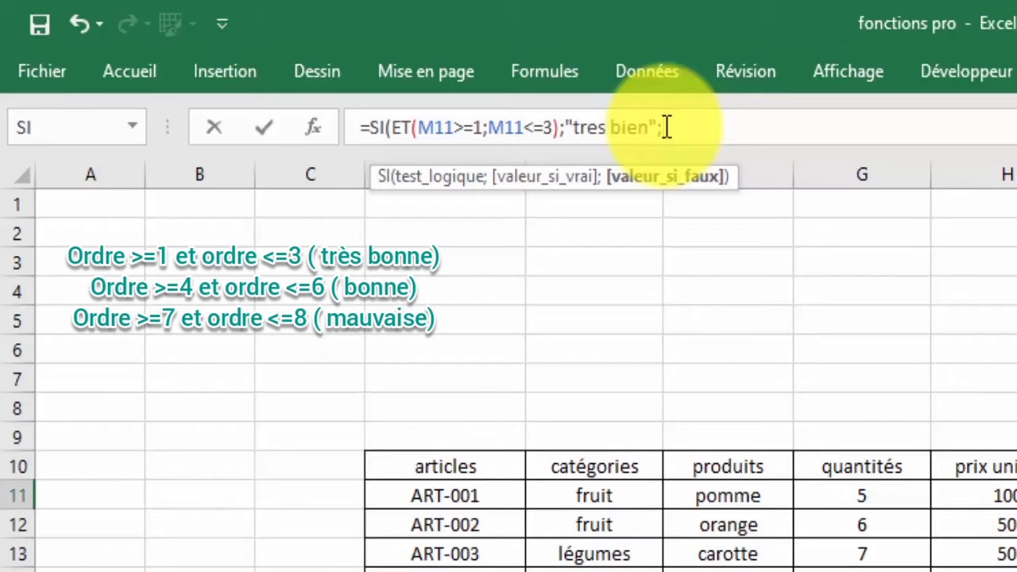
# Nest SI(ET(M11>=4;M11<=6);"bonne"; as the formula's false branch.
pyautogui.write('si')
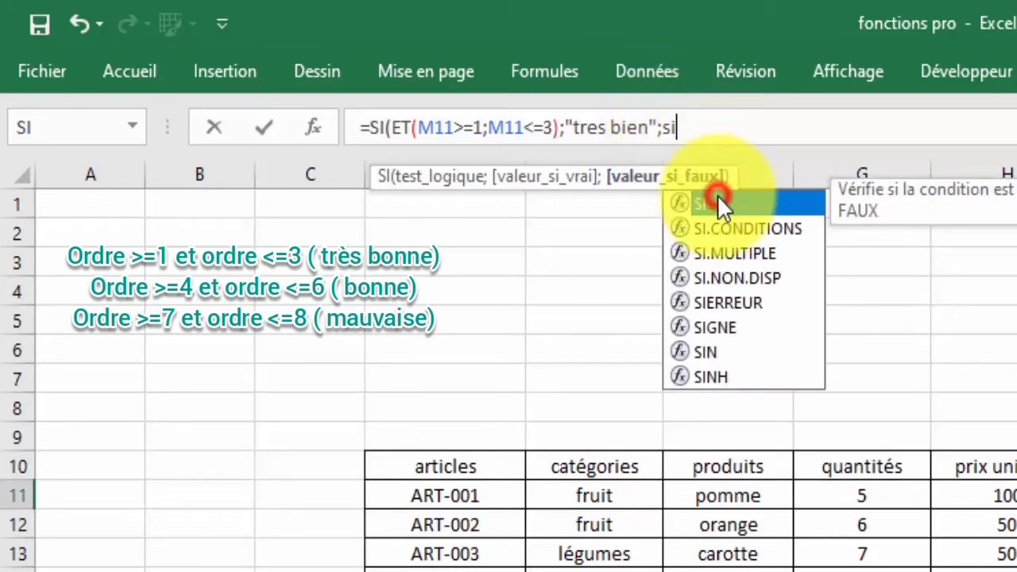
pyautogui.doubleClick(718, 198)
pyautogui.write('et')
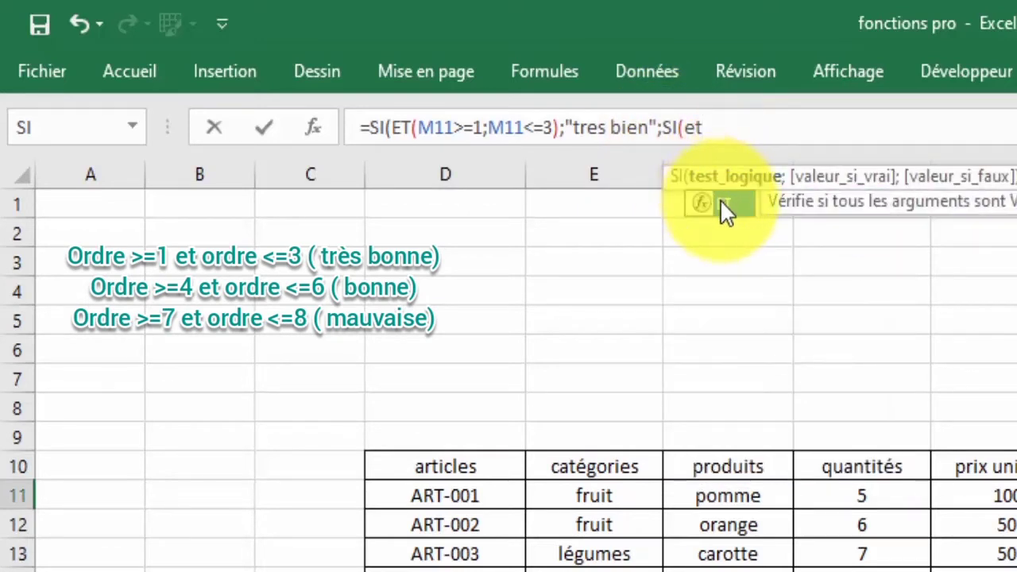
pyautogui.doubleClick(719, 199)
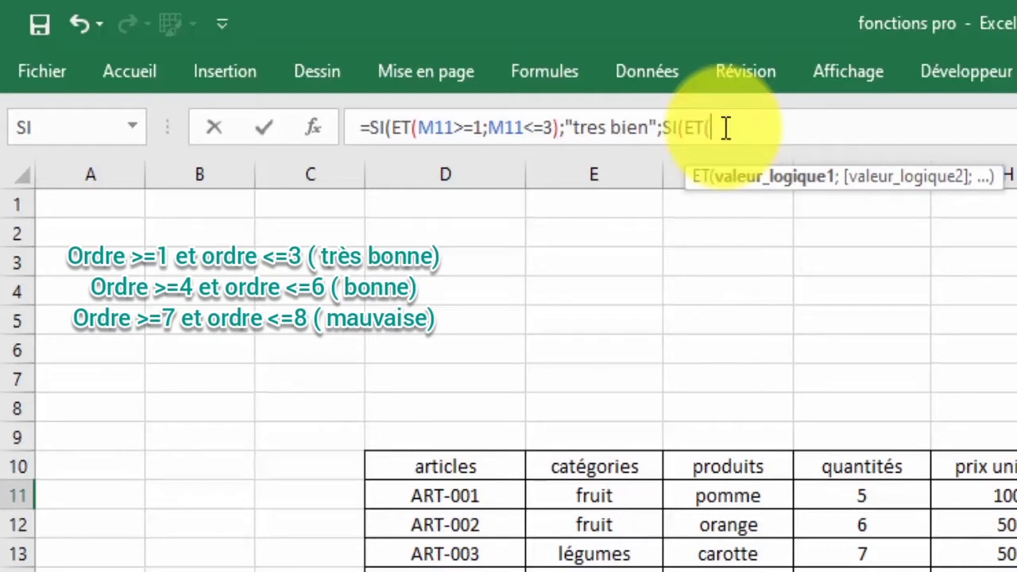
pyautogui.write('m11')
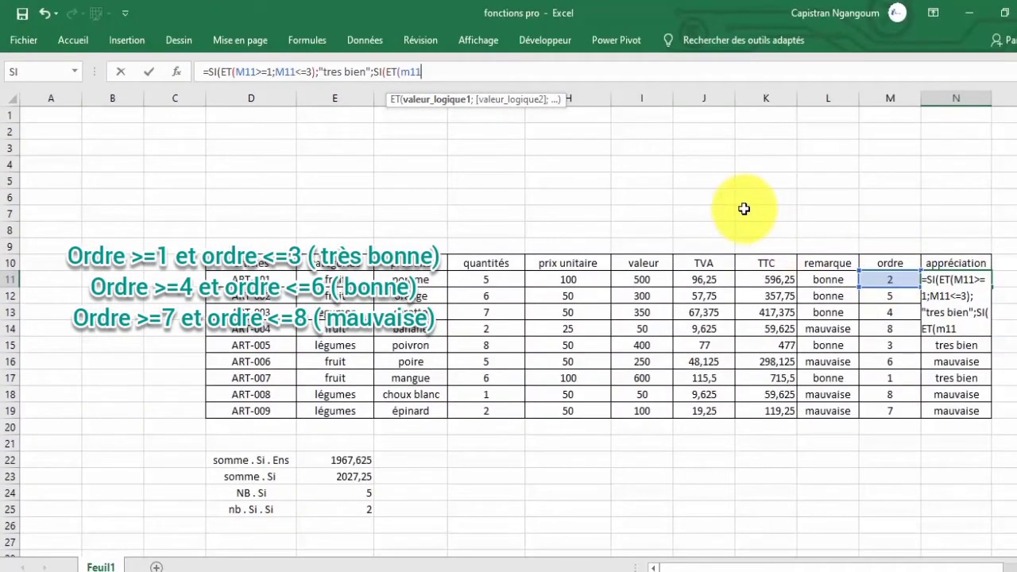
pyautogui.write('>')
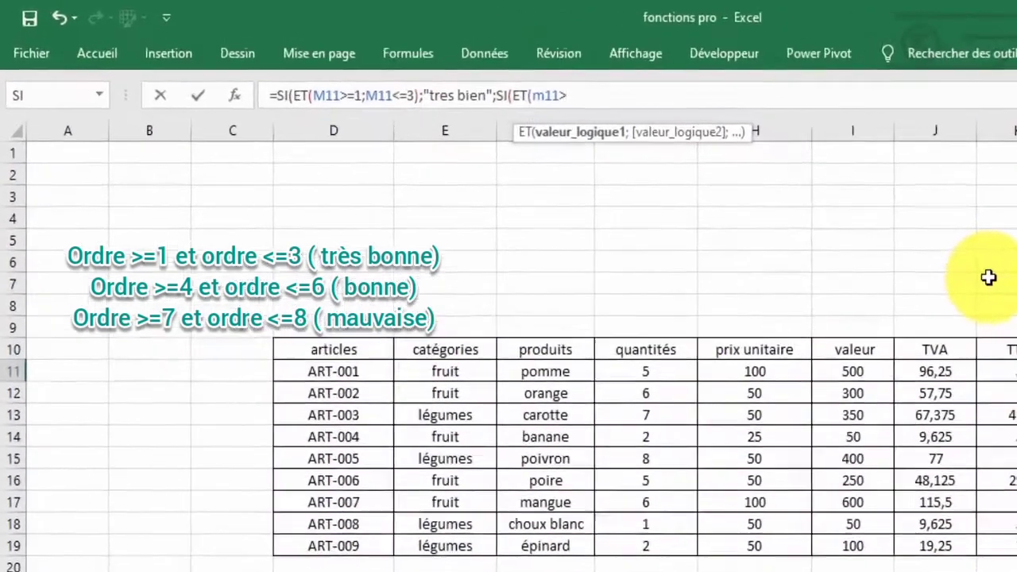
pyautogui.write('= 4')
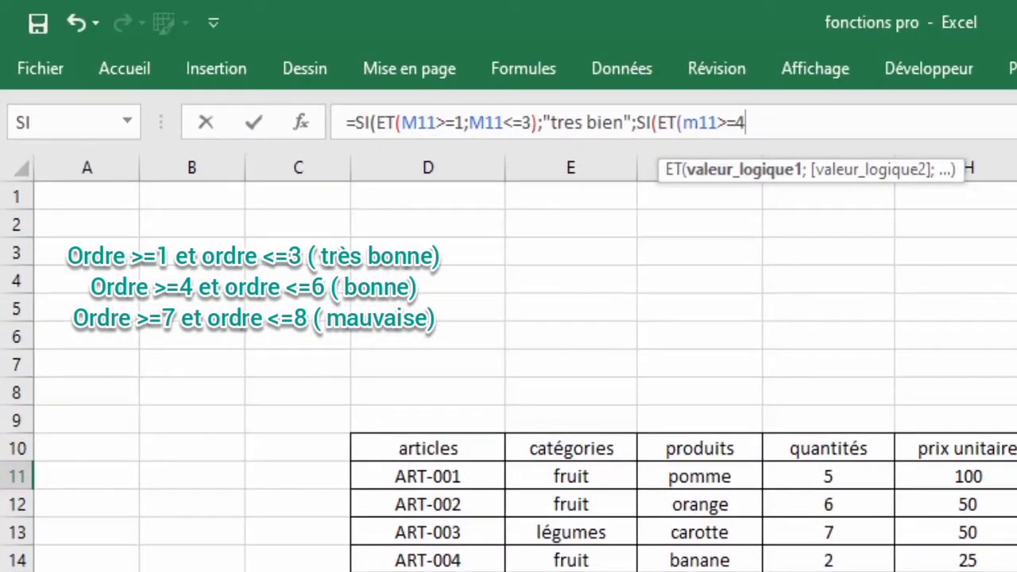
pyautogui.write(';')
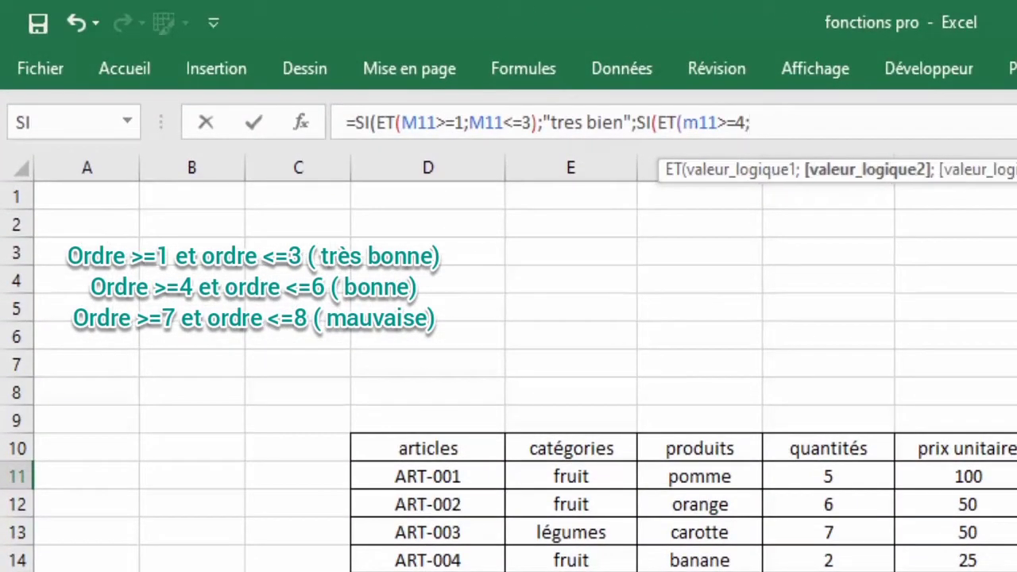
pyautogui.write('M11')
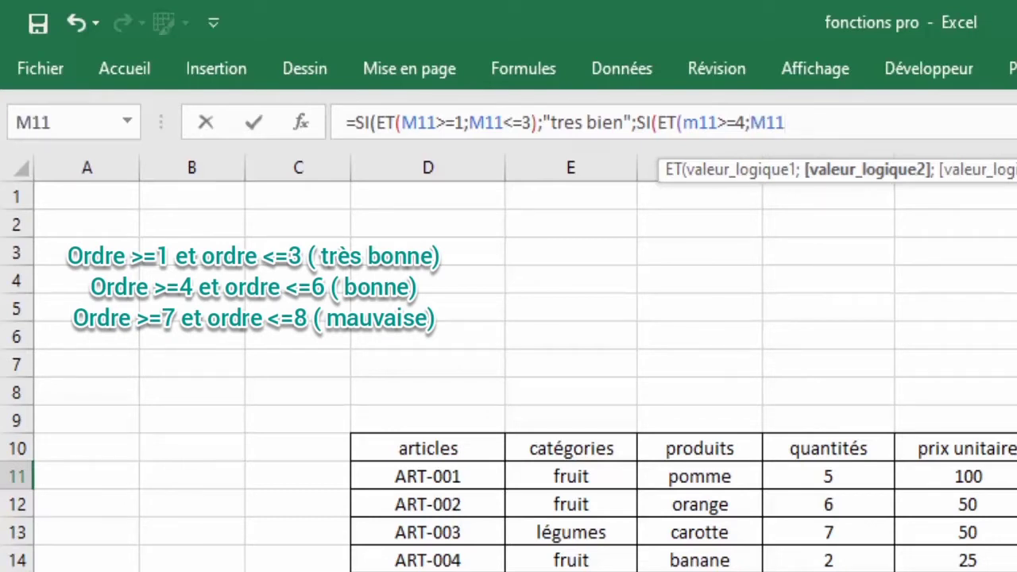
pyautogui.write('>')
pyautogui.press('BackSpace')
pyautogui.write('<=6')
pyautogui.write(');')
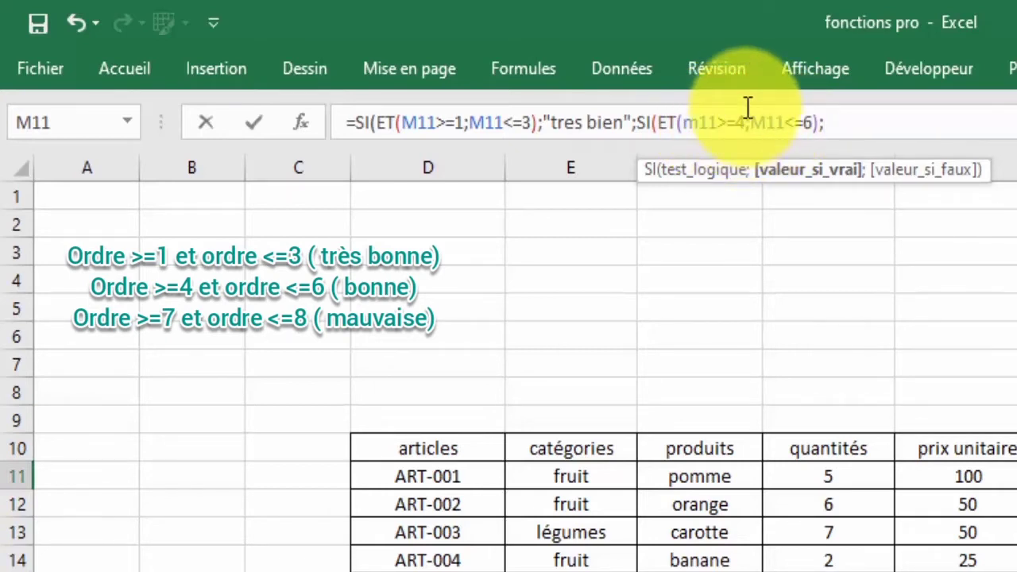
pyautogui.write('"bonne')
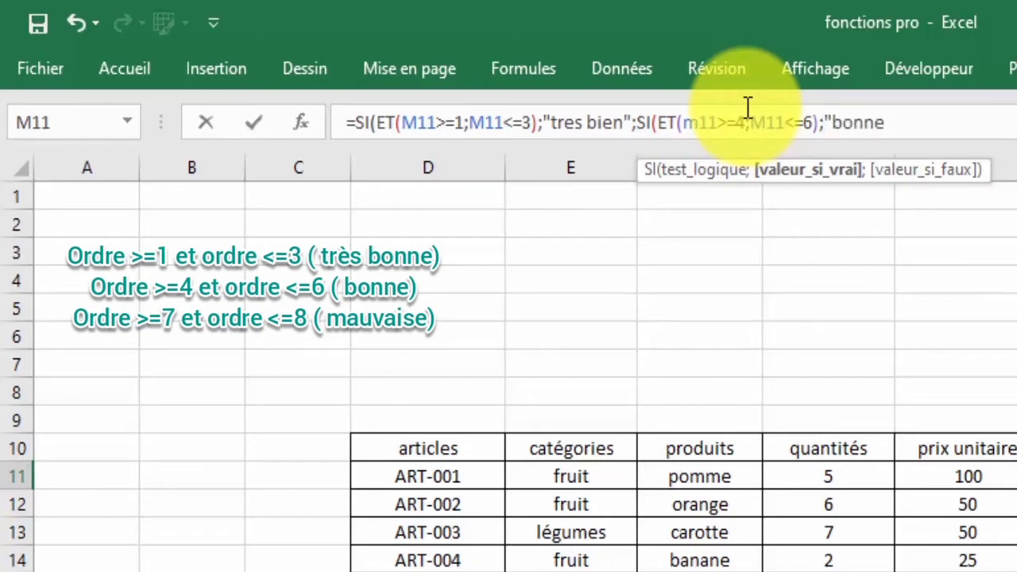
pyautogui.write('";')
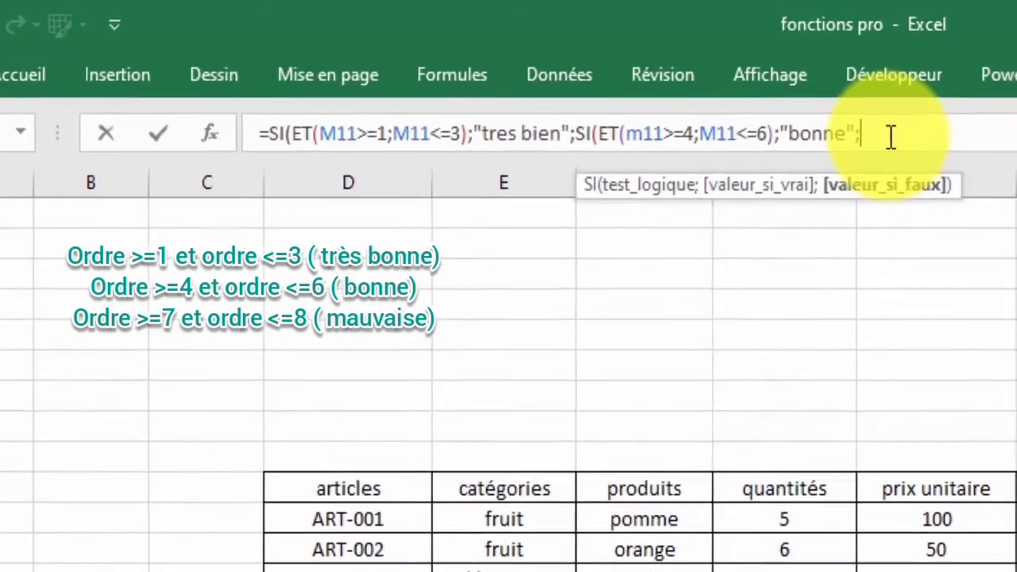
# Add a third nested test SI(ET(M11>=7;M11<=8);"mauvaise";"RAS" at the formula's end.
pyautogui.write('si')
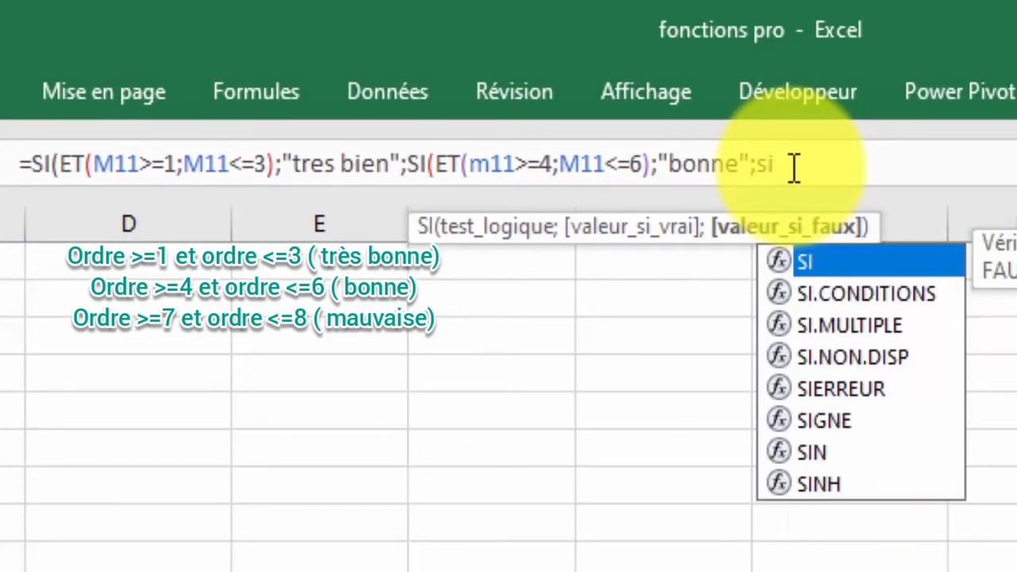
pyautogui.doubleClick(830, 263)
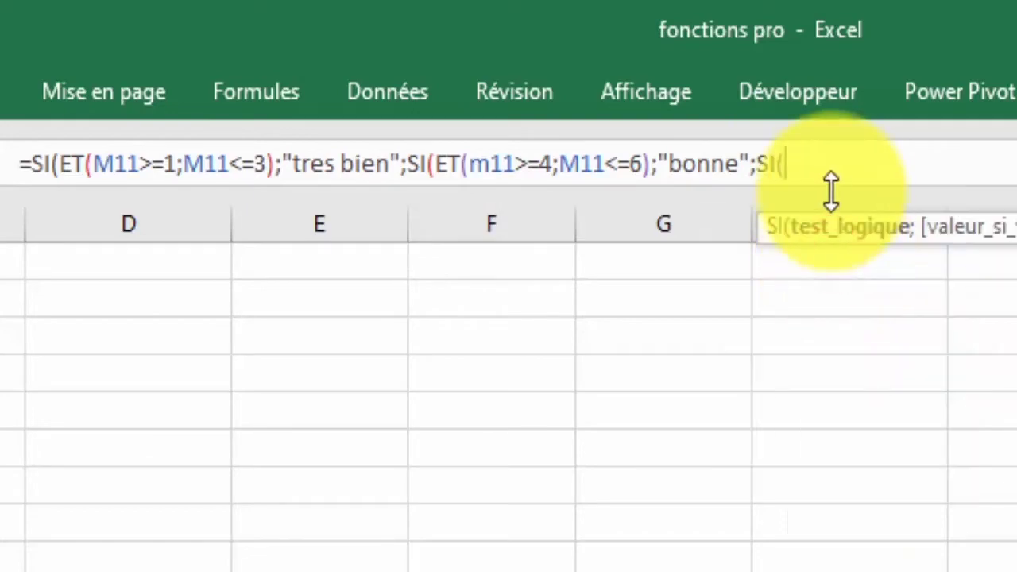
pyautogui.write('et')
pyautogui.doubleClick(834, 262)
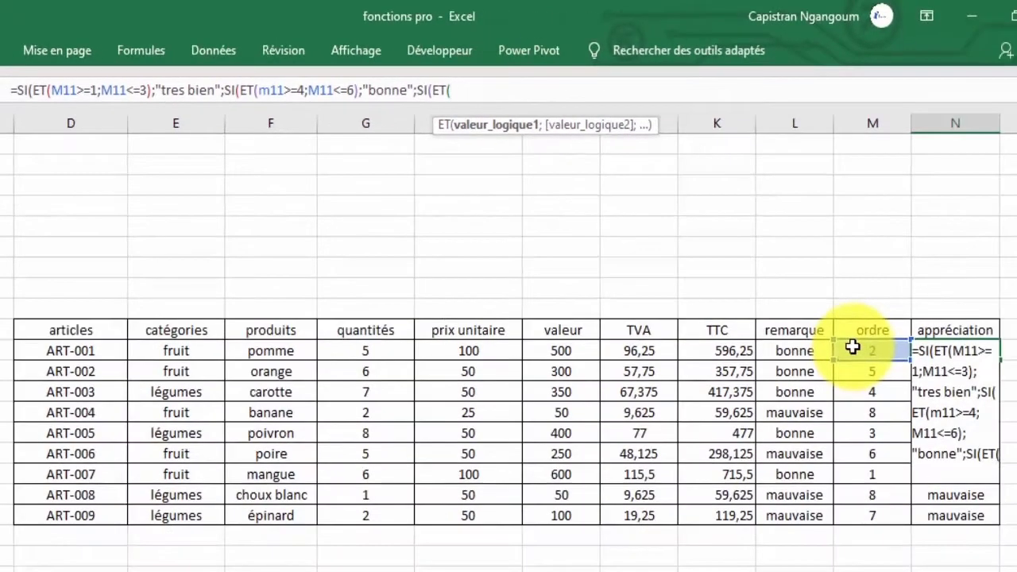
pyautogui.click(853, 347)
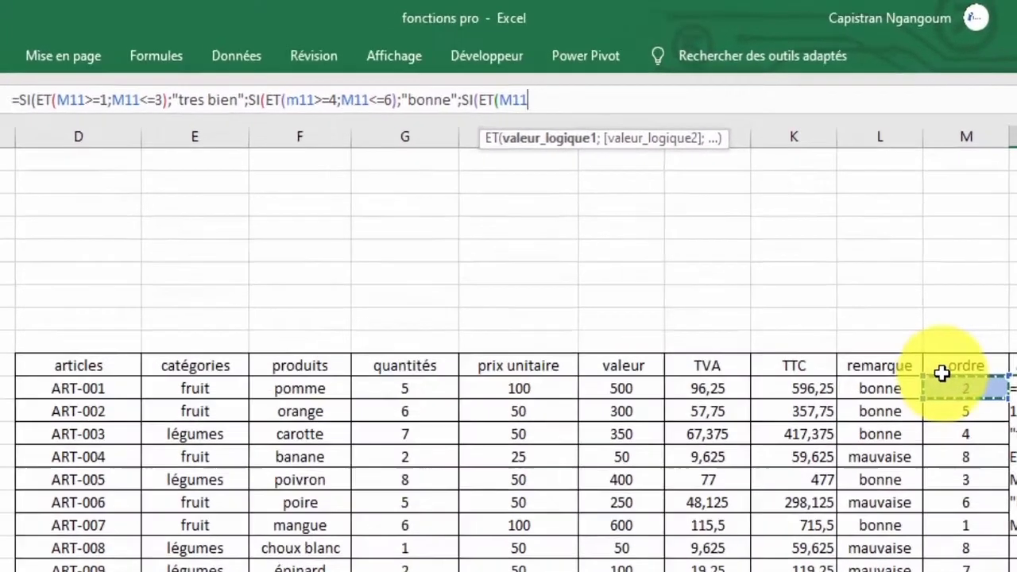
pyautogui.write('>=')
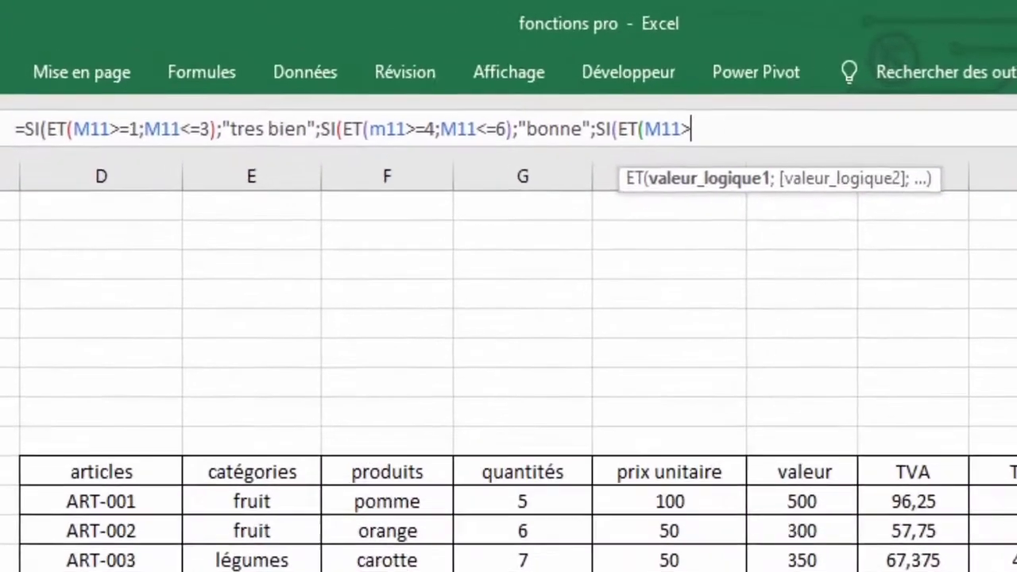
pyautogui.write('7;')
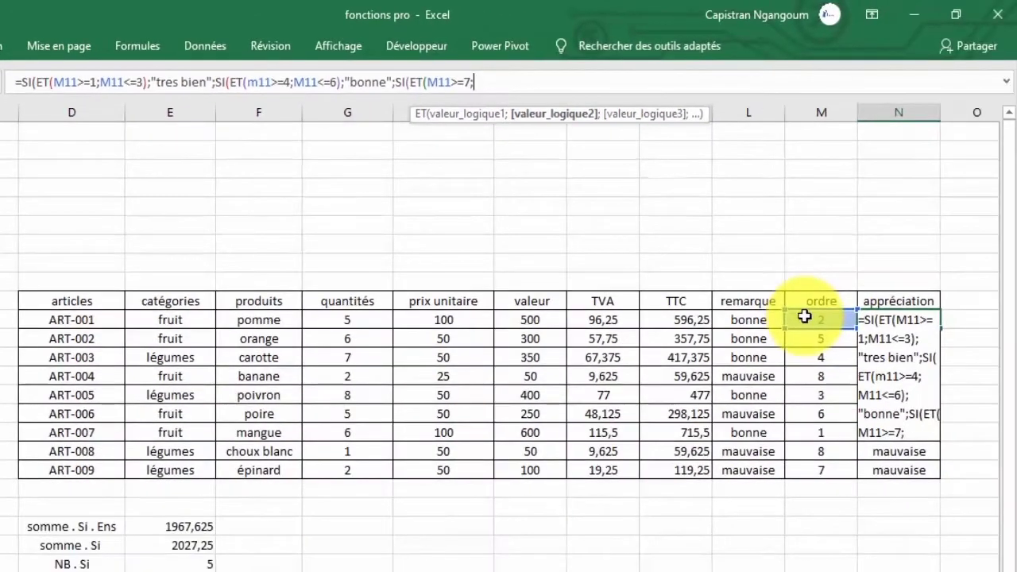
pyautogui.click(804, 316)
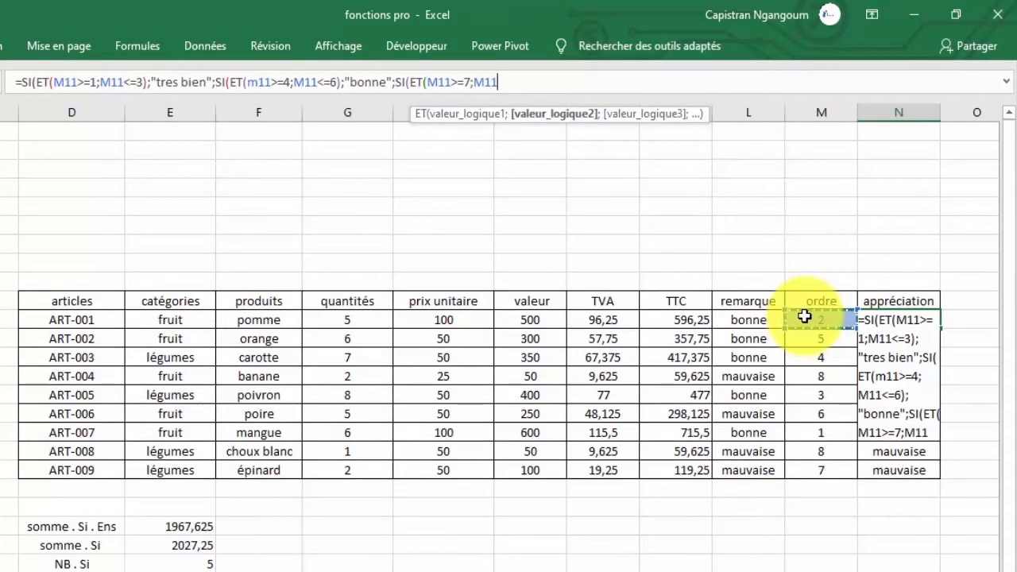
pyautogui.write('<=8)')
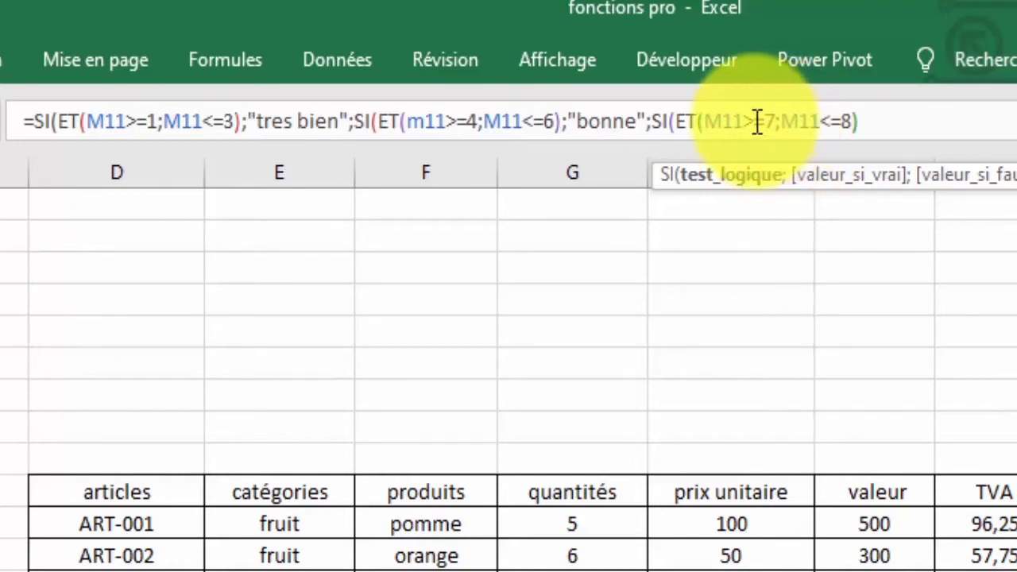
pyautogui.write(';')
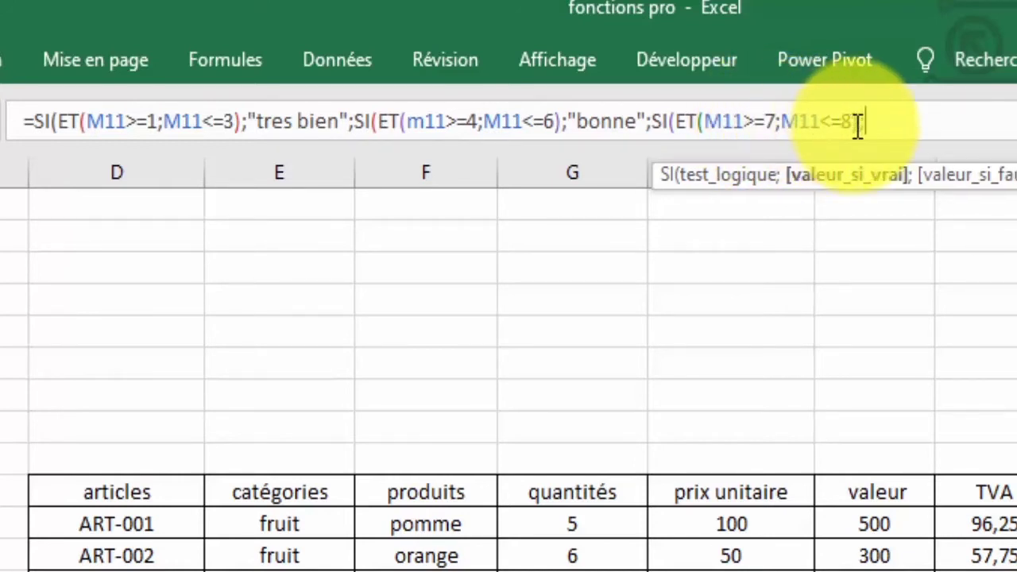
pyautogui.write('"')
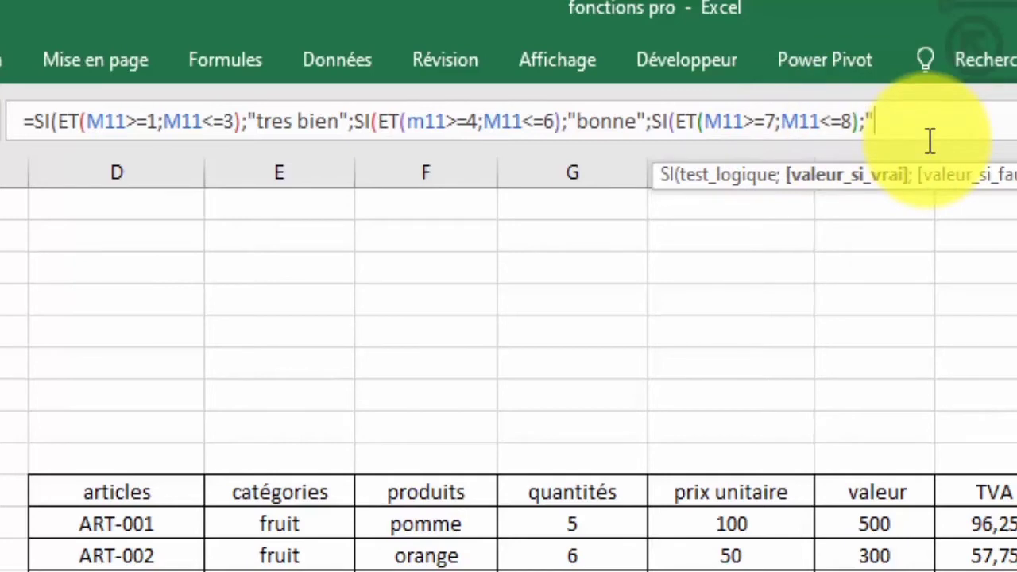
pyautogui.write('mauvaise')
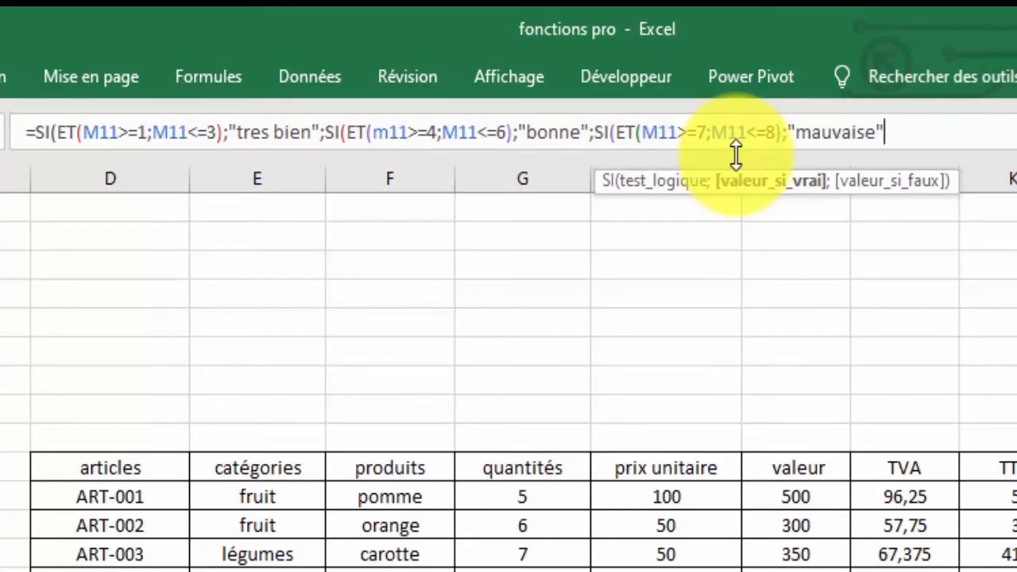
pyautogui.write(';')
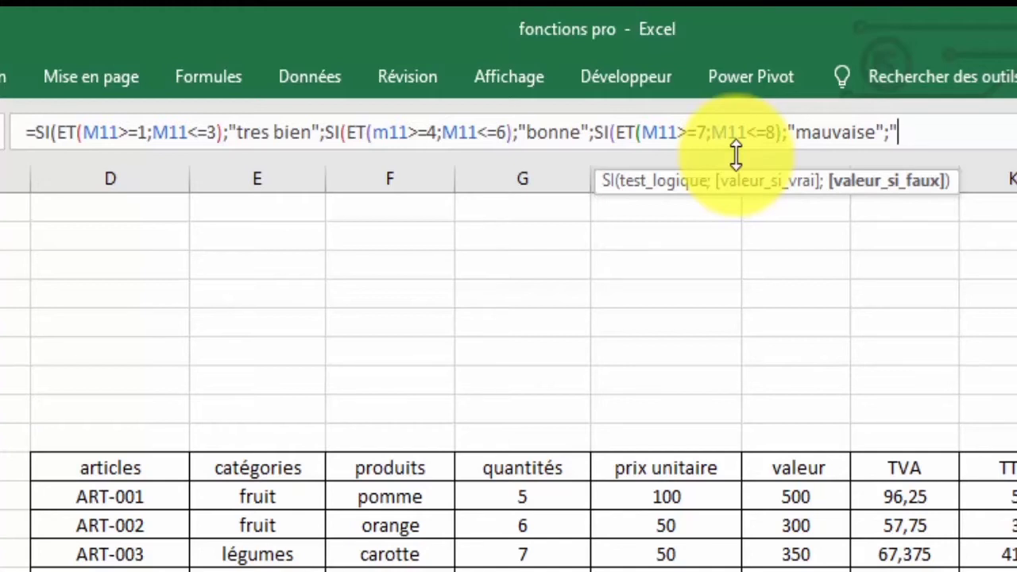
pyautogui.write('RAS"')
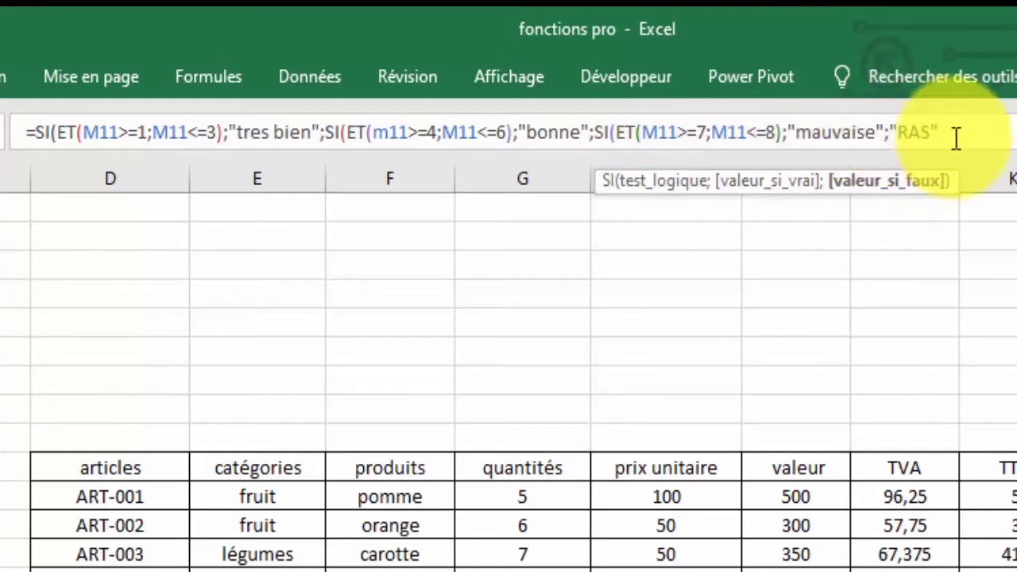
# Fix the separator and quotes on the final fallback value, add three closing parentheses, and enter the formula.
pyautogui.moveTo(942, 132); pyautogui.dragTo(892, 140)
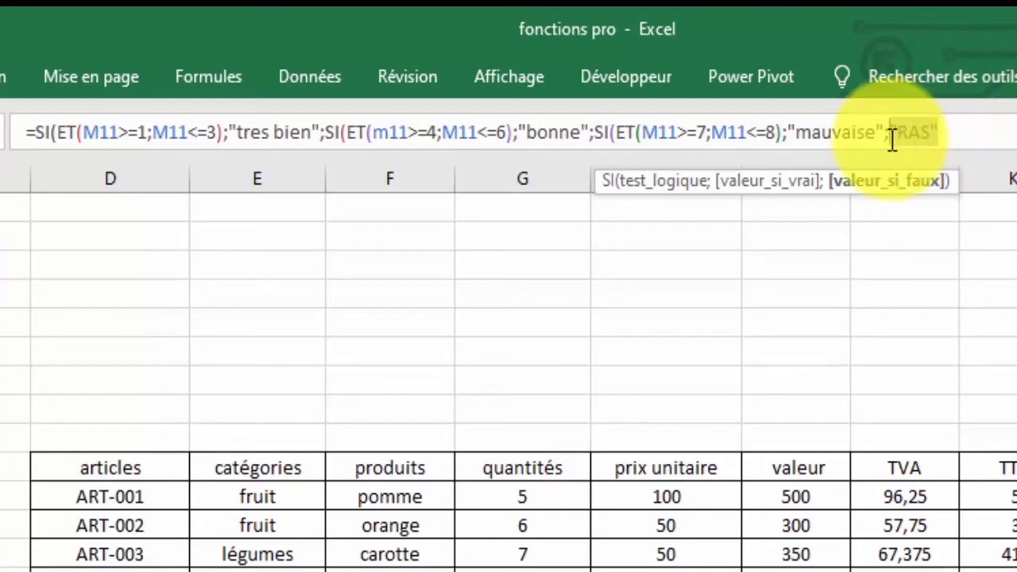
pyautogui.click(890, 139)
pyautogui.press('BackSpace')
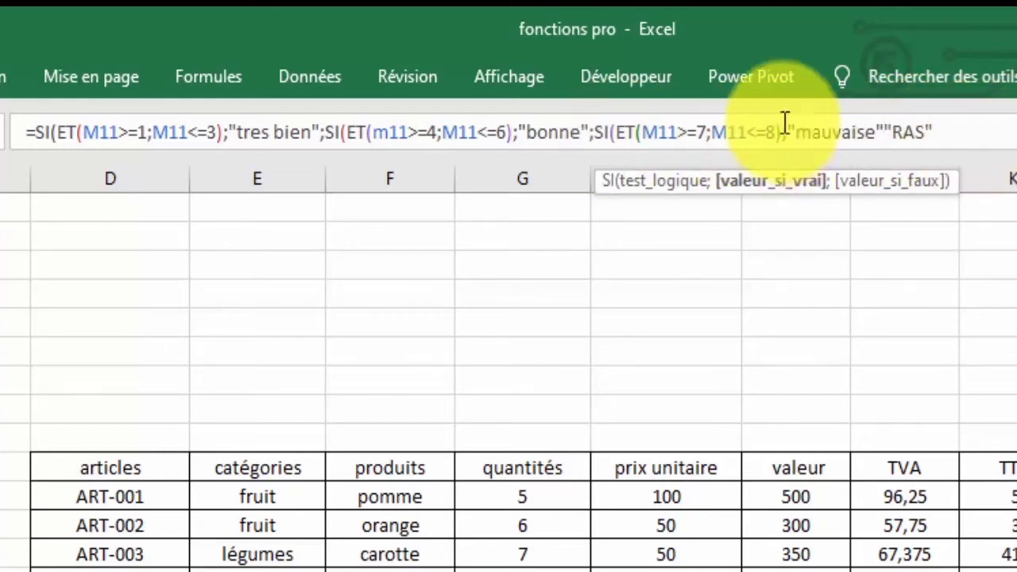
pyautogui.write(';')
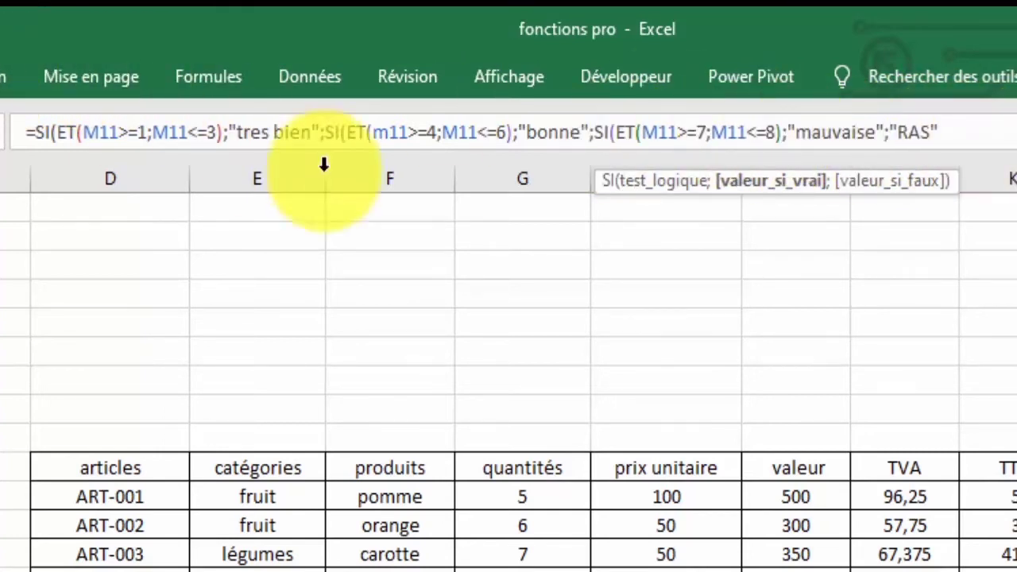
pyautogui.click(945, 133)
pyautogui.press('BackSpace')
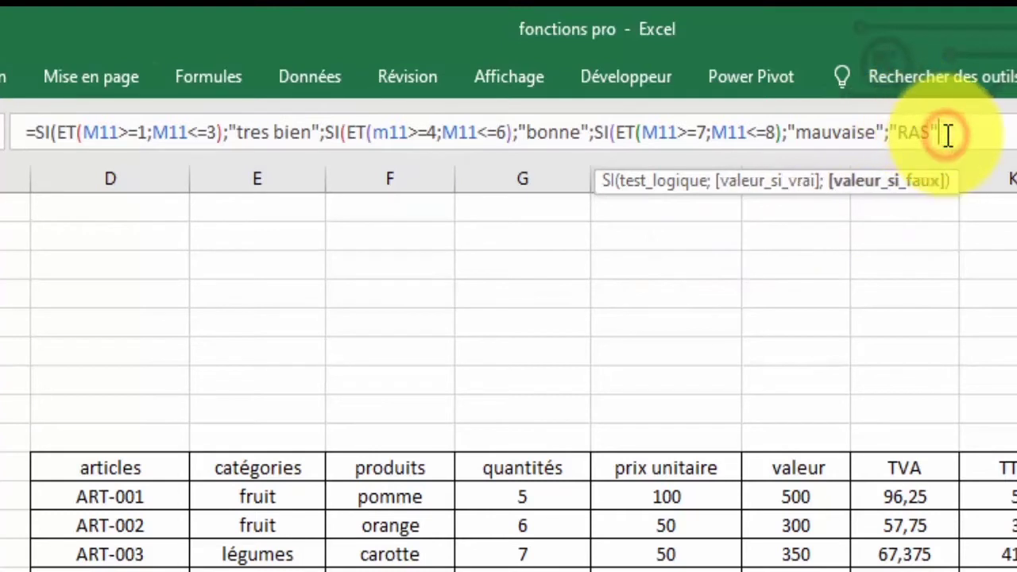
pyautogui.press('BackSpace')
pyautogui.press('BackSpace')
pyautogui.press('BackSpace')
pyautogui.press('BackSpace')
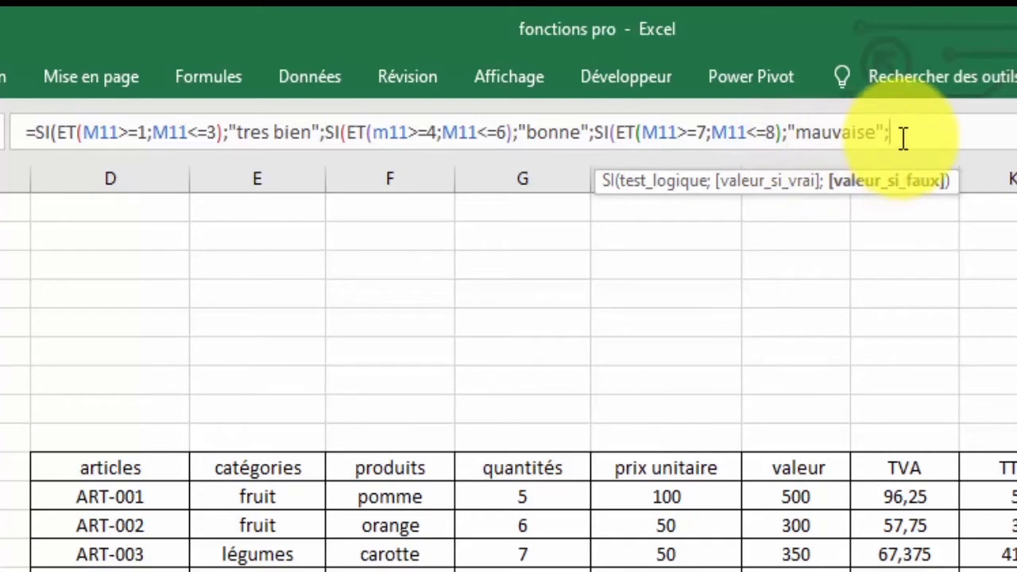
pyautogui.press('BackSpace')
pyautogui.write(';"')
pyautogui.write('PAS')
pyautogui.write('"RAS')
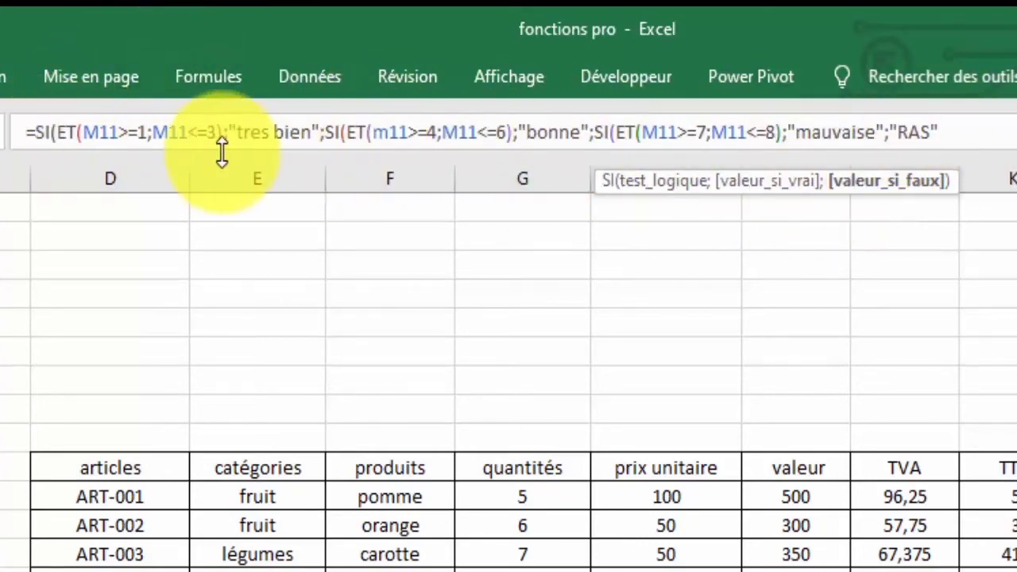
pyautogui.write(')))')
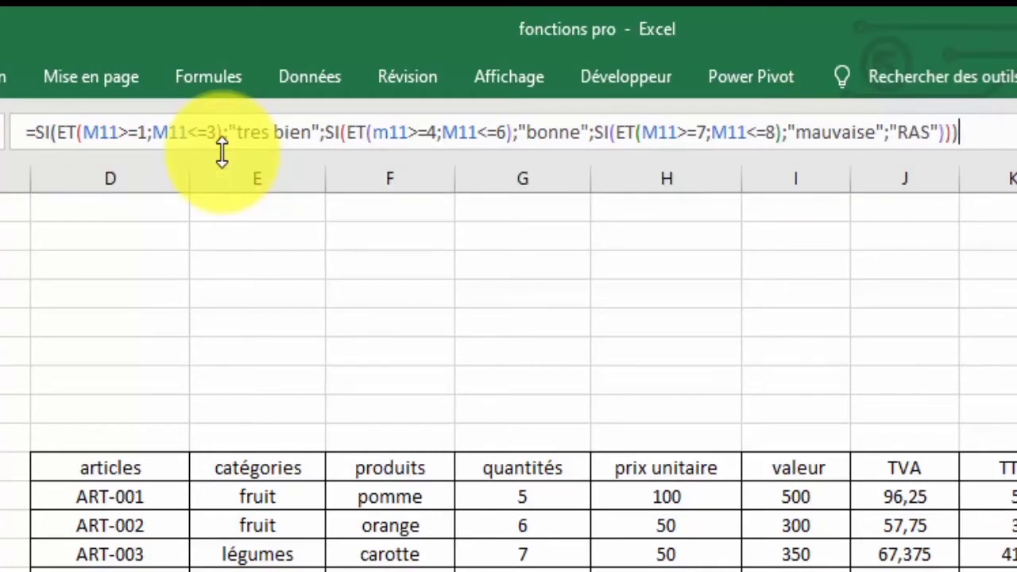
pyautogui.press('Return')
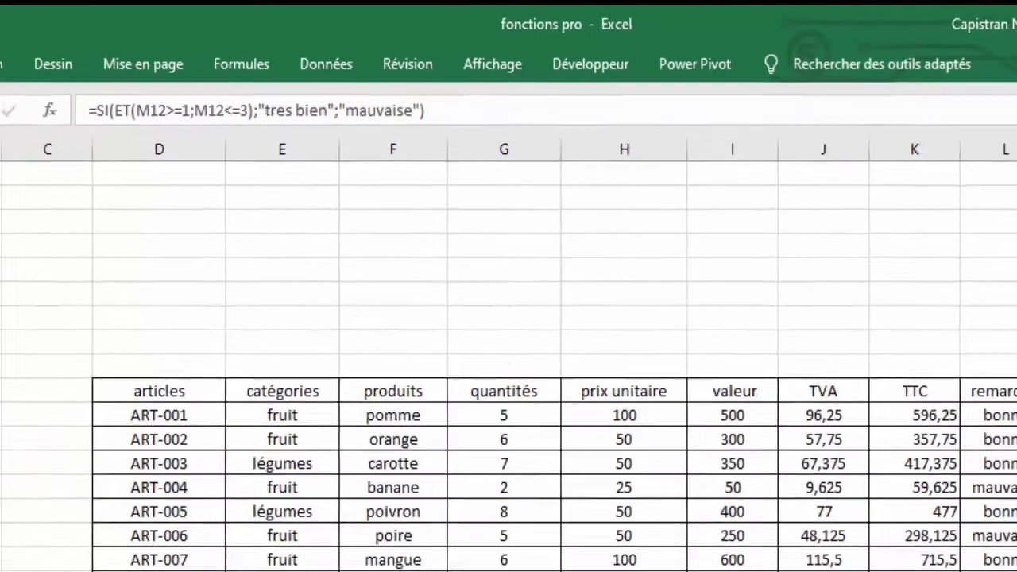
pyautogui.click(950, 275)
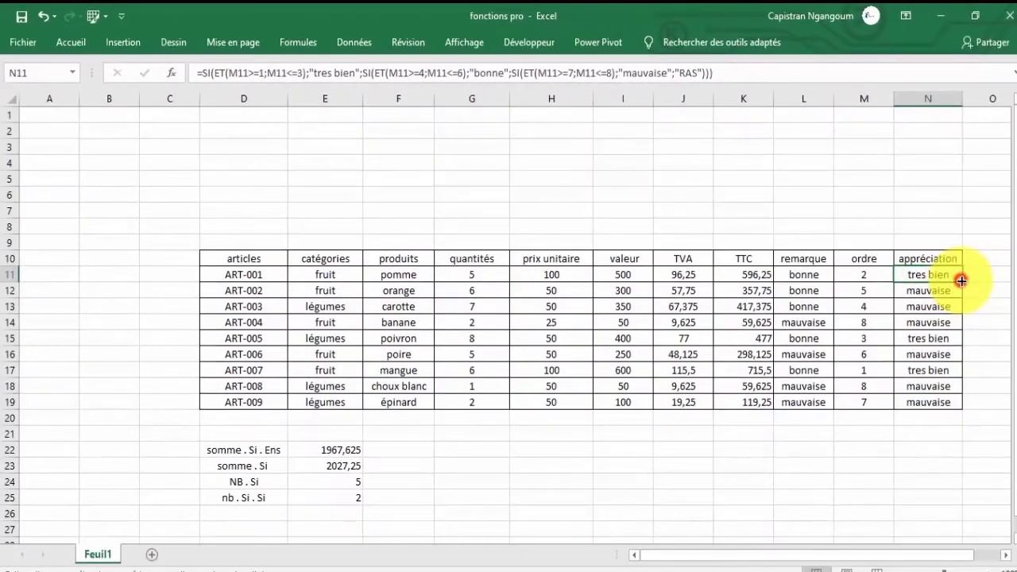
pyautogui.moveTo(961, 280); pyautogui.dragTo(940, 403)
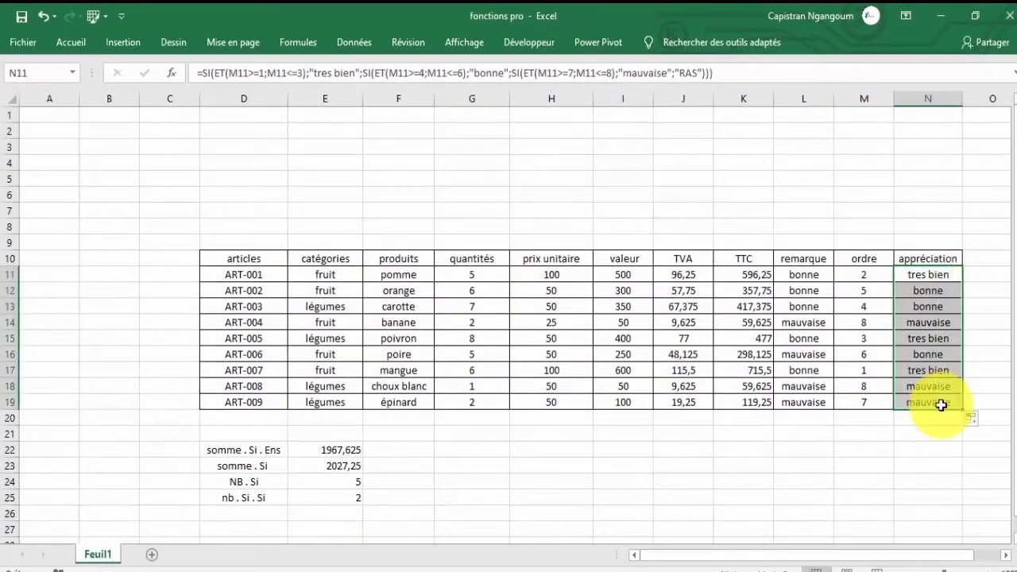
pyautogui.click(927, 275)
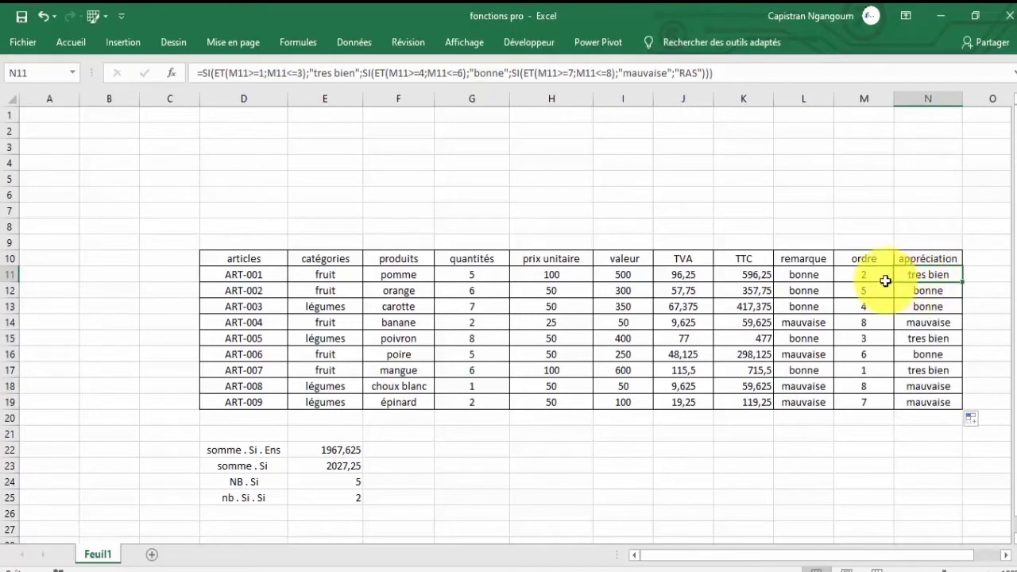
pyautogui.click(863, 275)
pyautogui.click(936, 291)
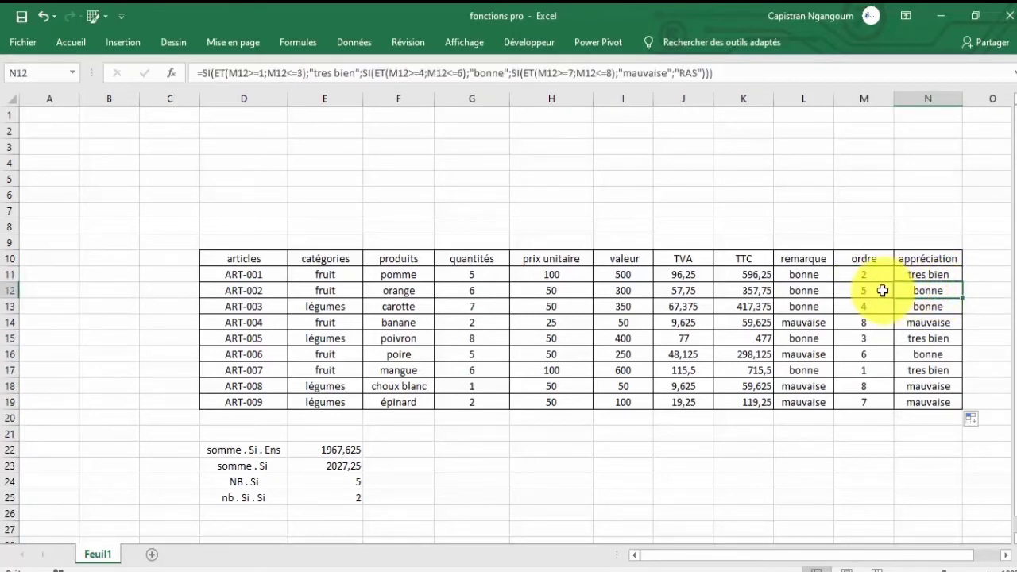
pyautogui.click(924, 306)
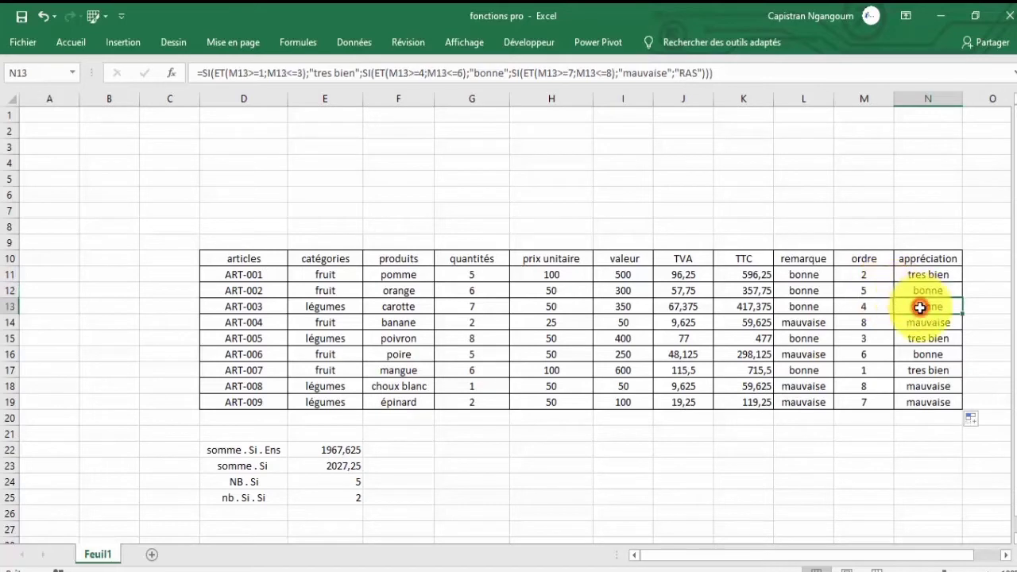
pyautogui.click(920, 323)
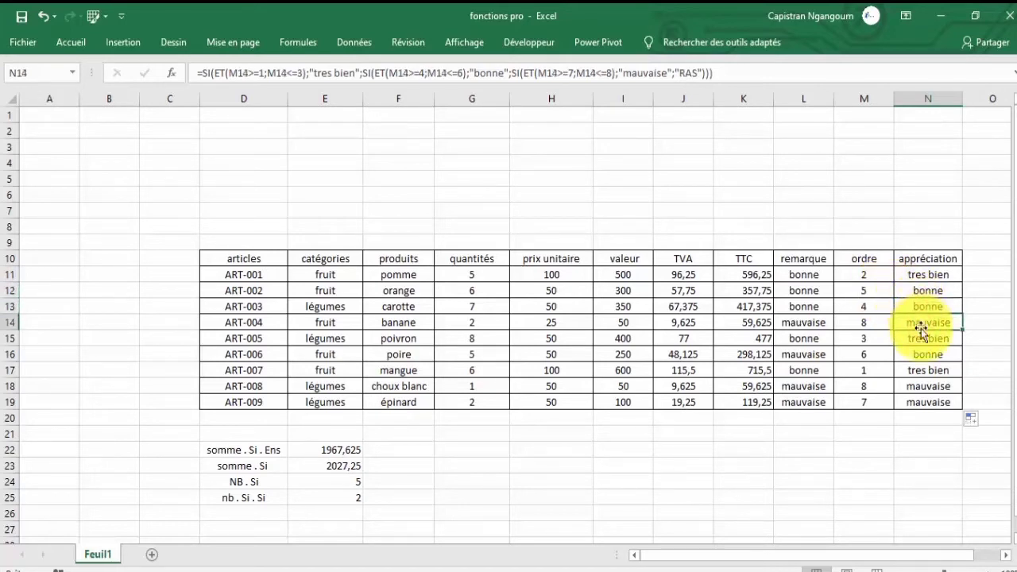
pyautogui.click(919, 340)
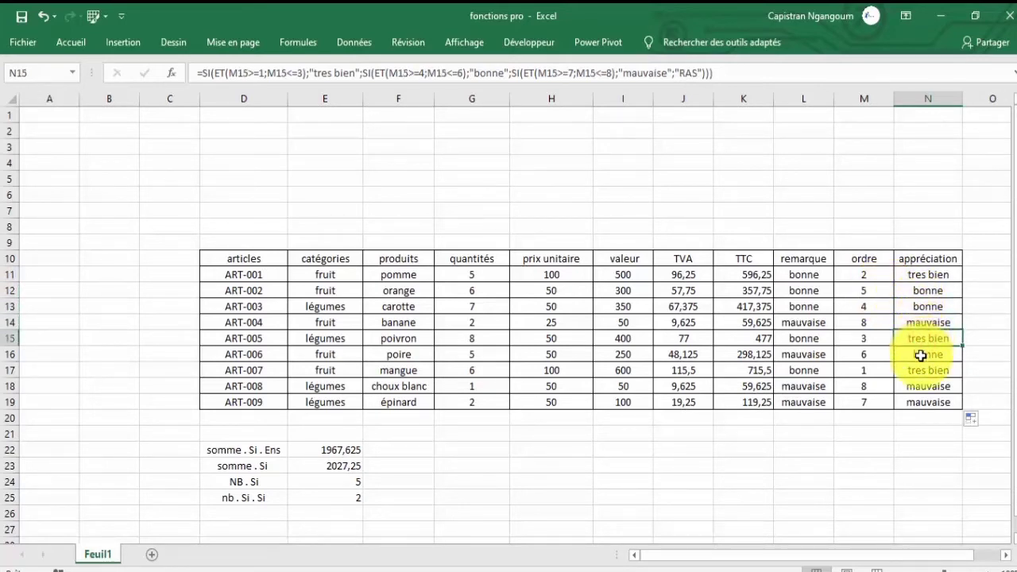
pyautogui.click(935, 360)
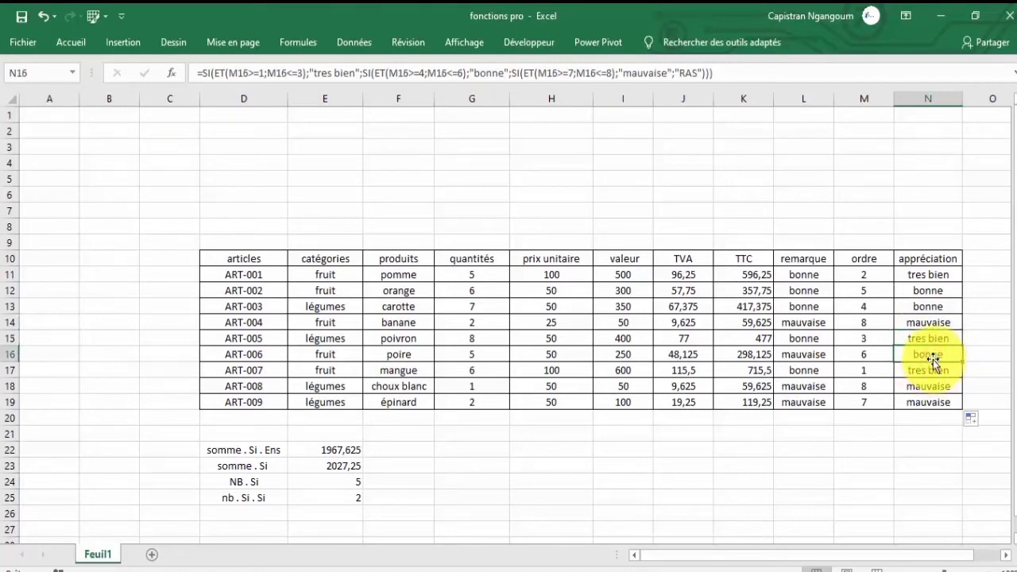
pyautogui.click(930, 366)
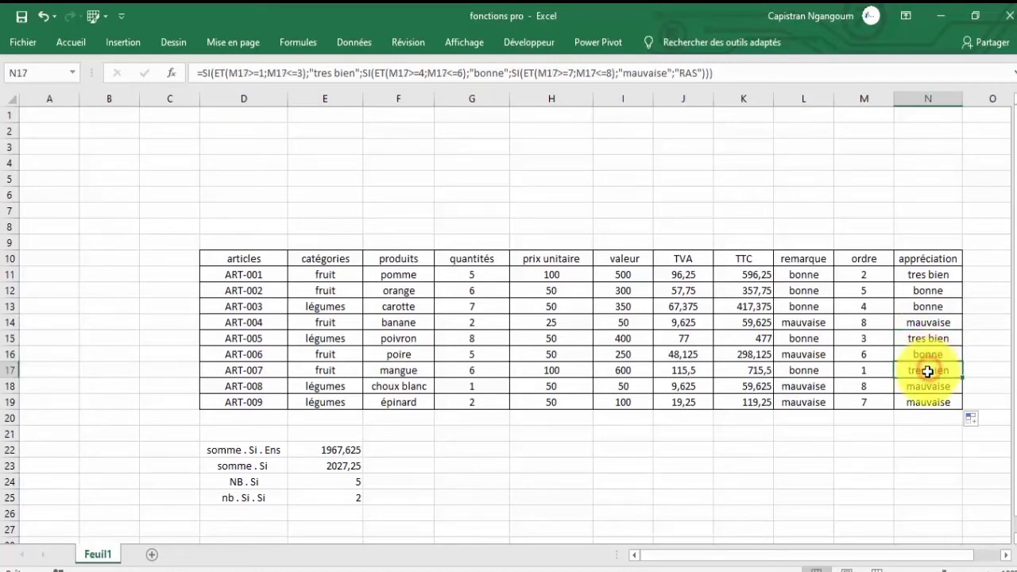
pyautogui.click(926, 388)
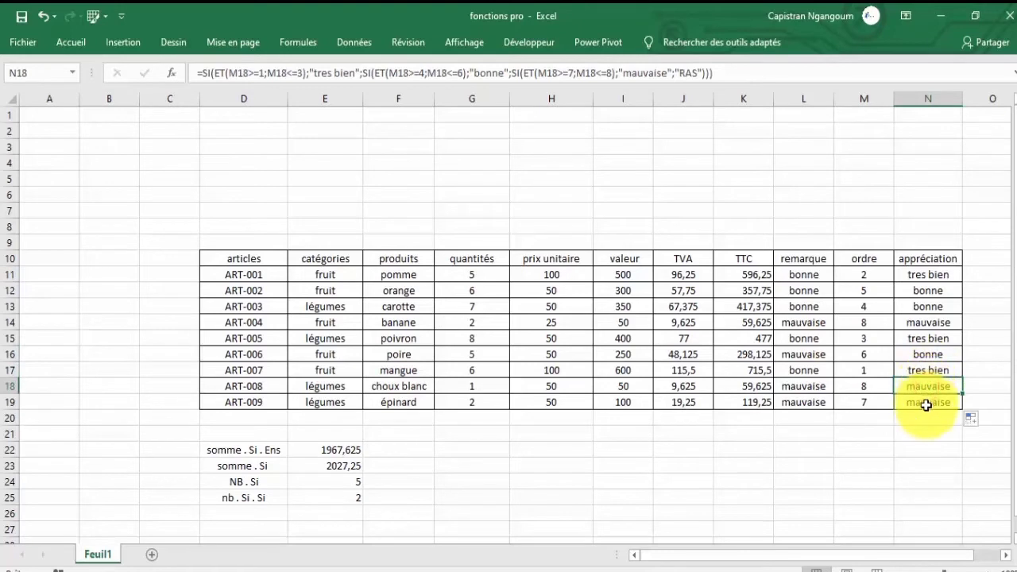
pyautogui.click(926, 402)
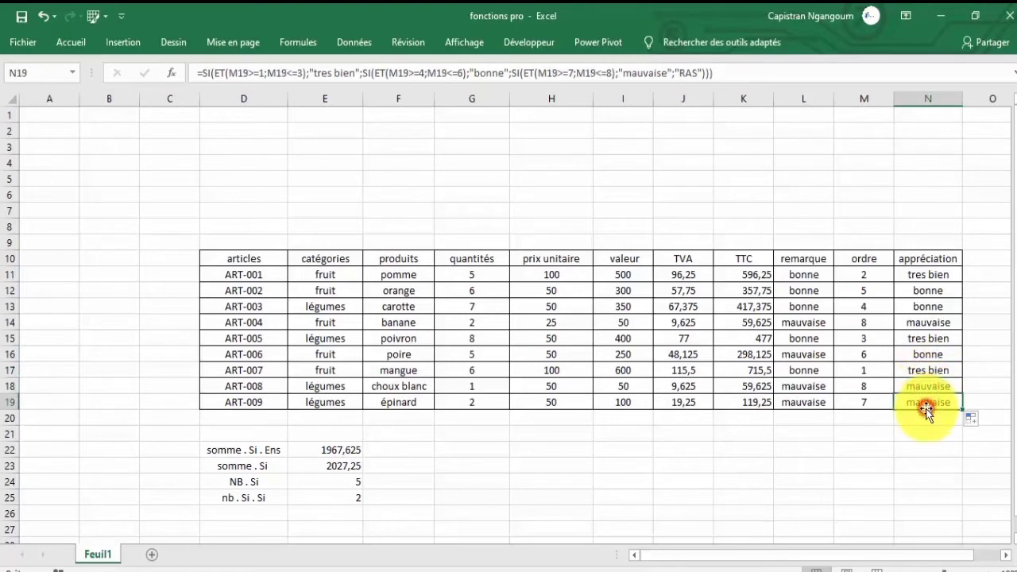
pyautogui.click(866, 403)
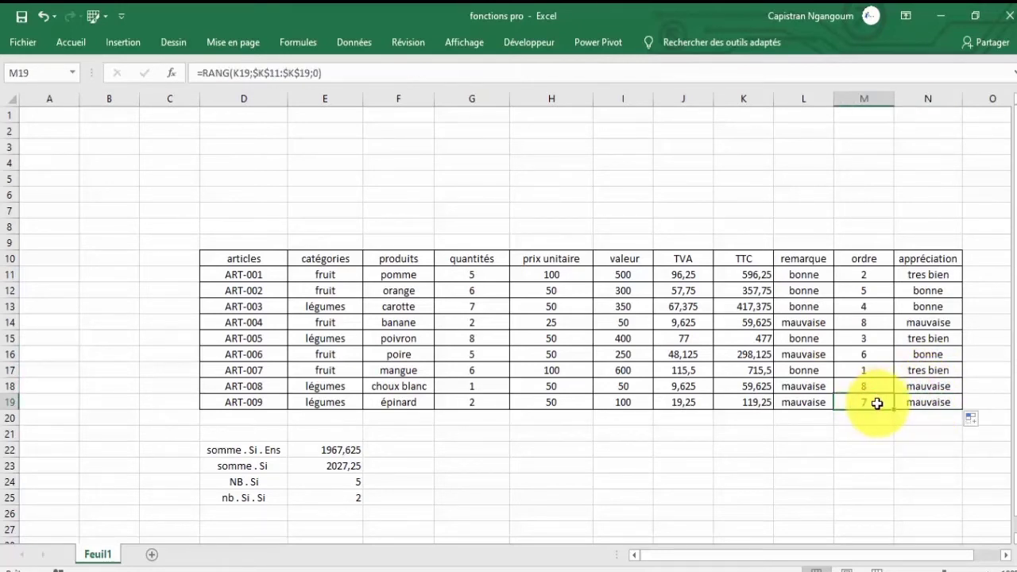
pyautogui.write('10')
pyautogui.press('Return')
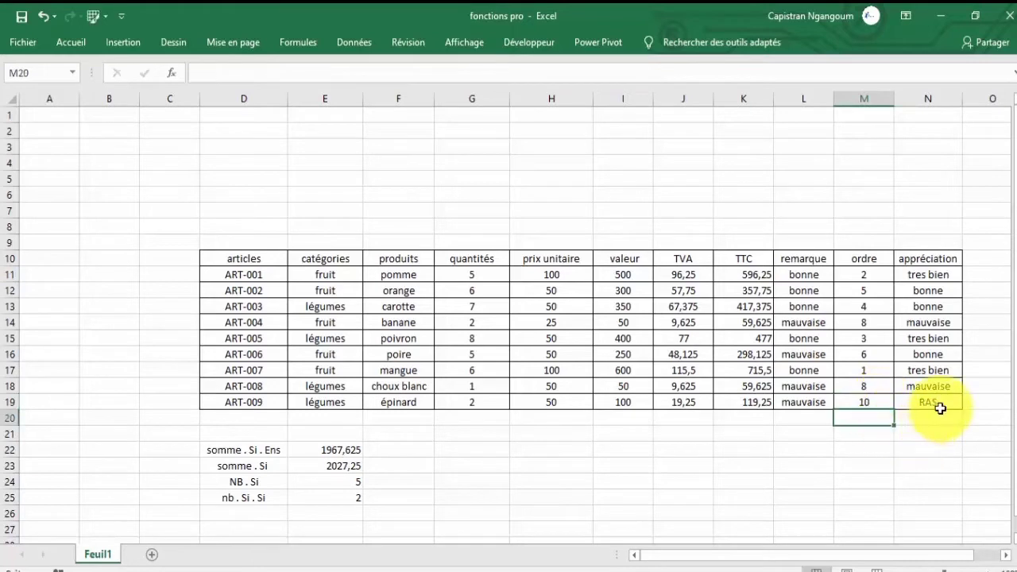
pyautogui.click(41, 16)
pyautogui.click(735, 291)
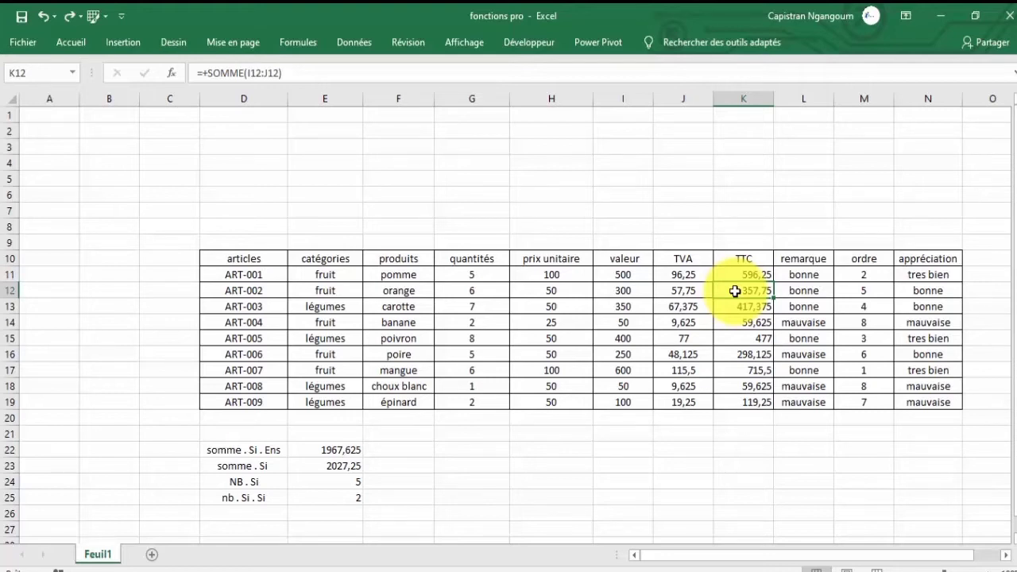
pyautogui.click(926, 275)
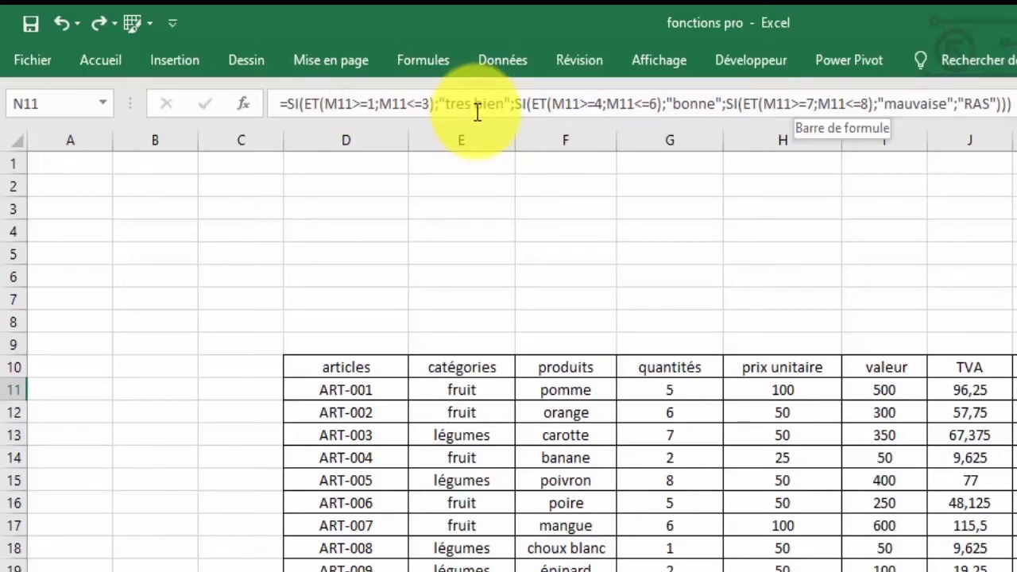
# Replace all three ET tests in the N11 formula with OU.
pyautogui.click(670, 571)
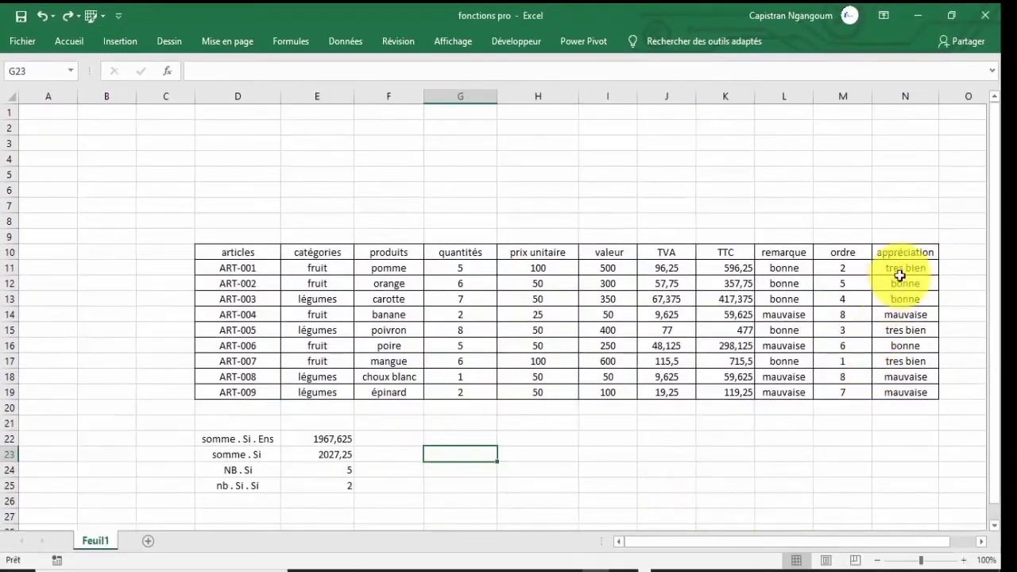
pyautogui.click(905, 270)
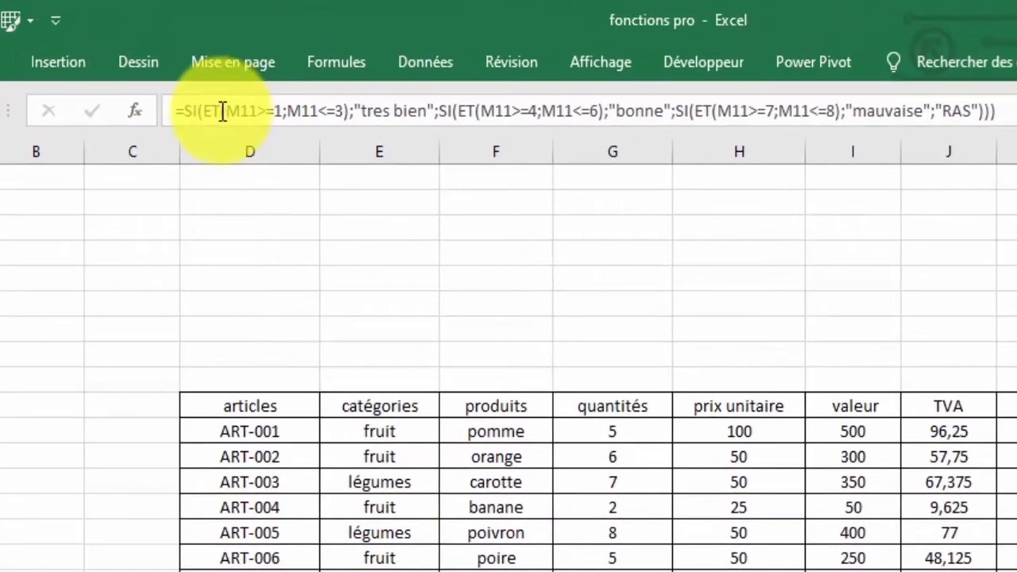
pyautogui.click(221, 83)
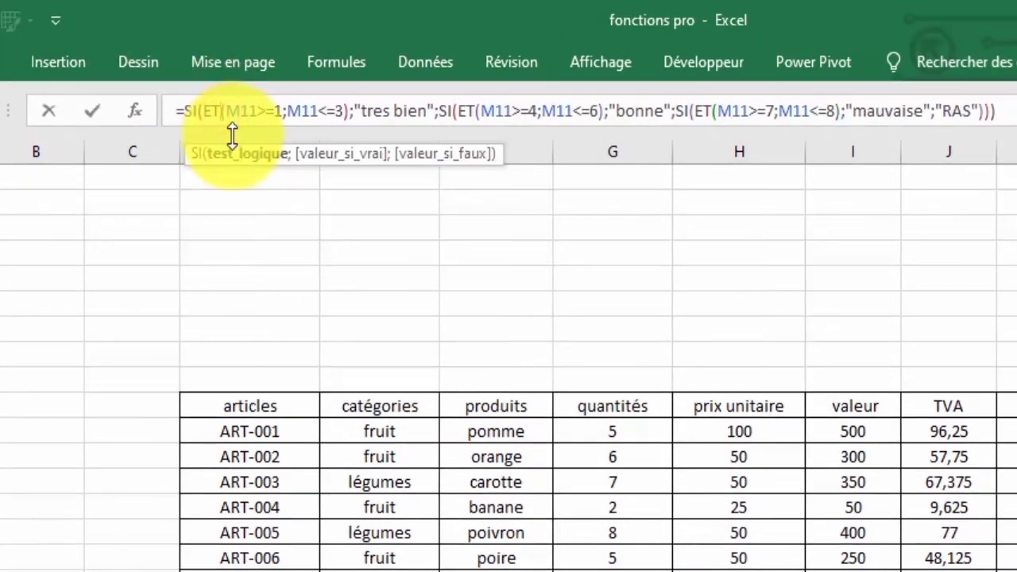
pyautogui.write('ou')
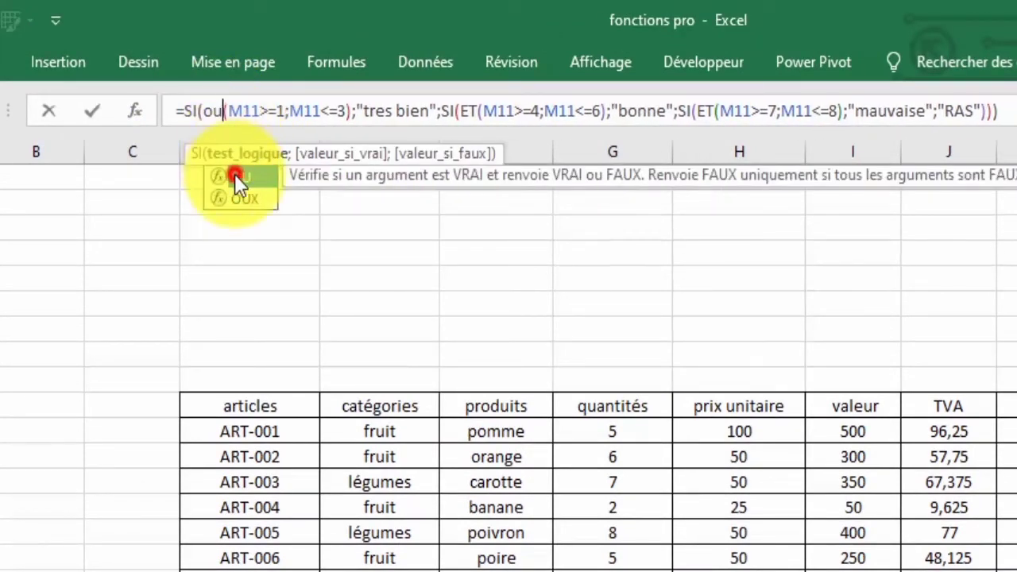
pyautogui.doubleClick(234, 173)
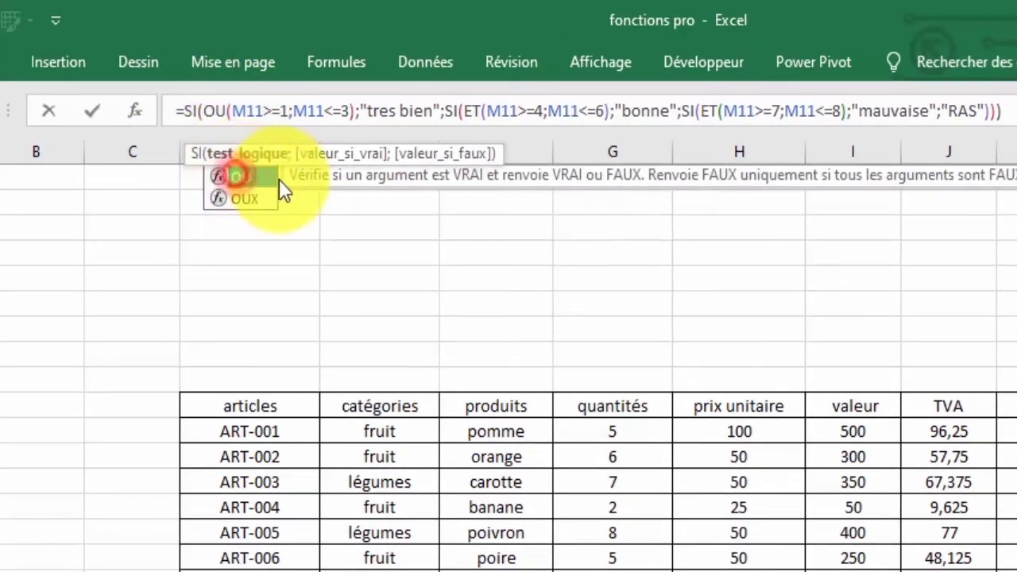
pyautogui.click(483, 117)
pyautogui.press('BackSpace')
pyautogui.press('BackSpace')
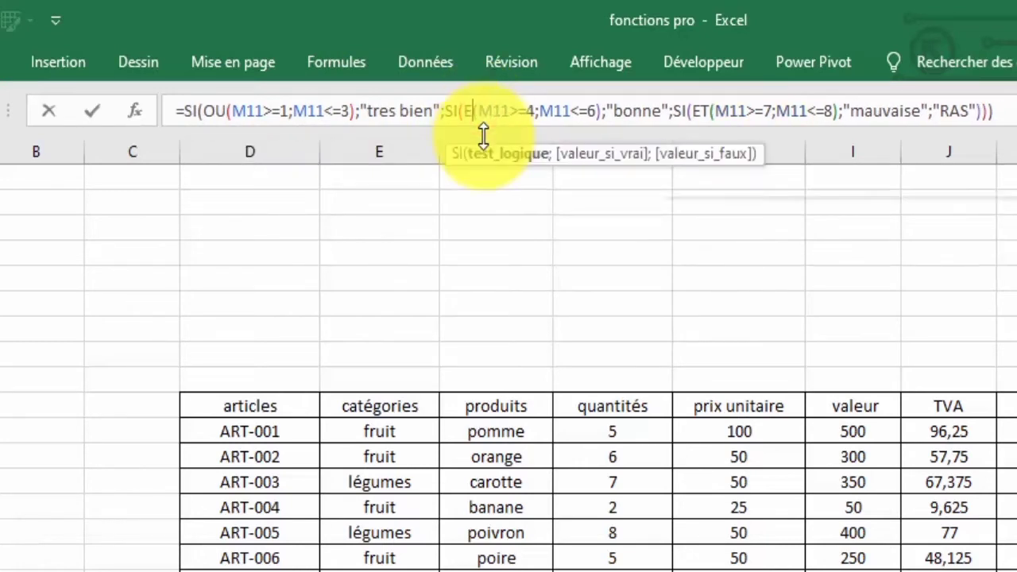
pyautogui.write('ou')
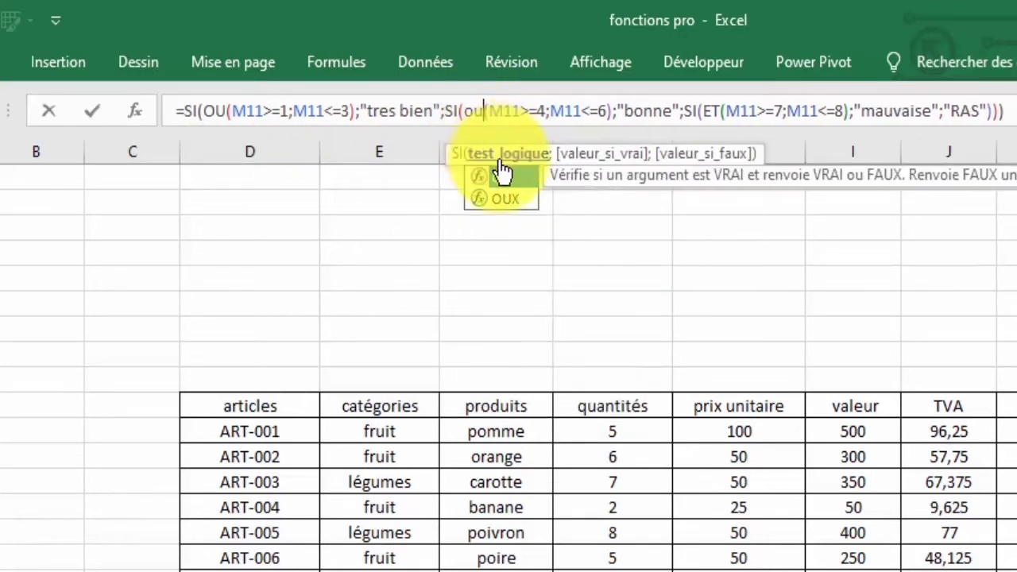
pyautogui.doubleClick(502, 181)
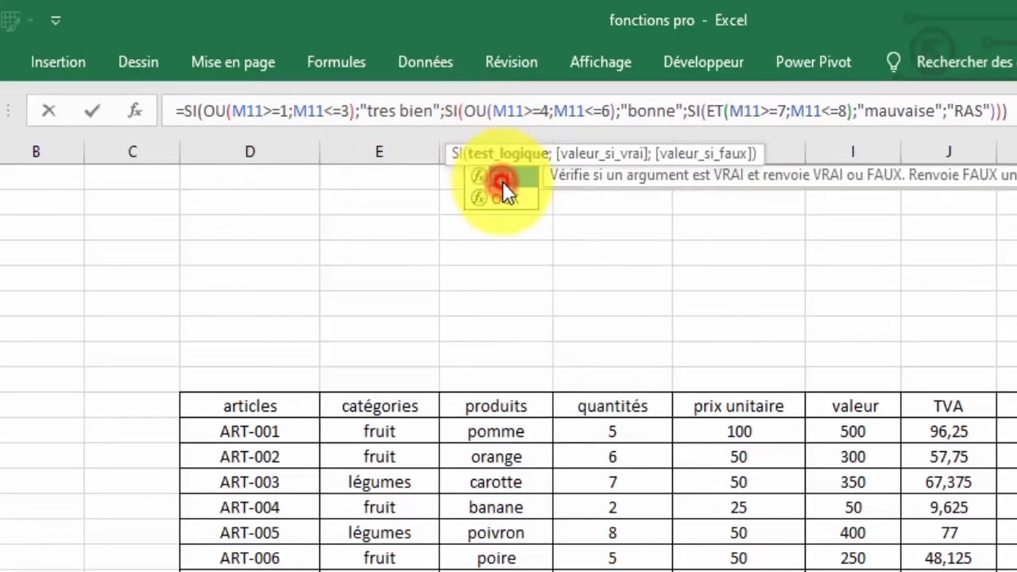
pyautogui.click(725, 114)
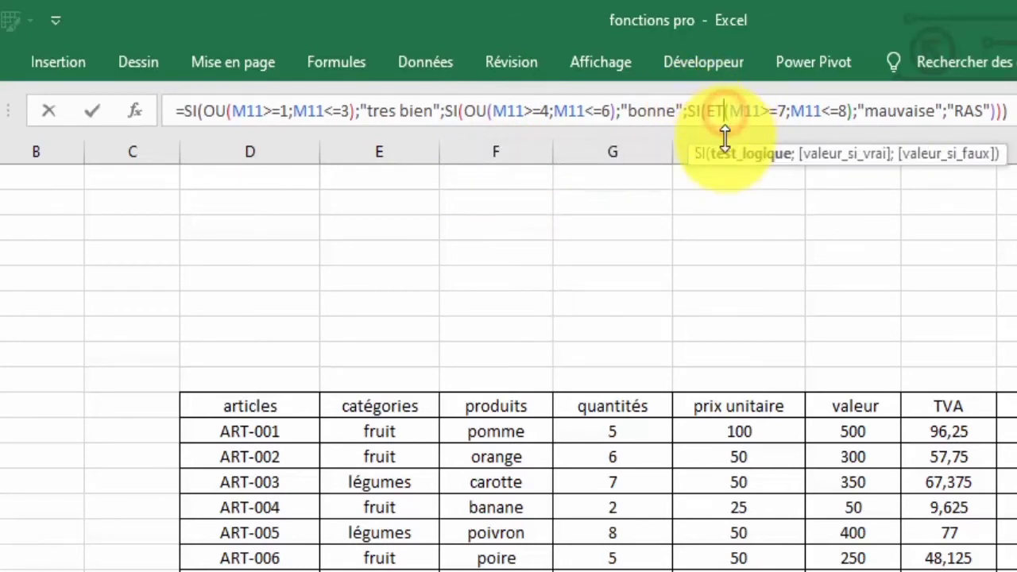
pyautogui.press('BackSpace')
pyautogui.press('BackSpace')
pyautogui.write('ou')
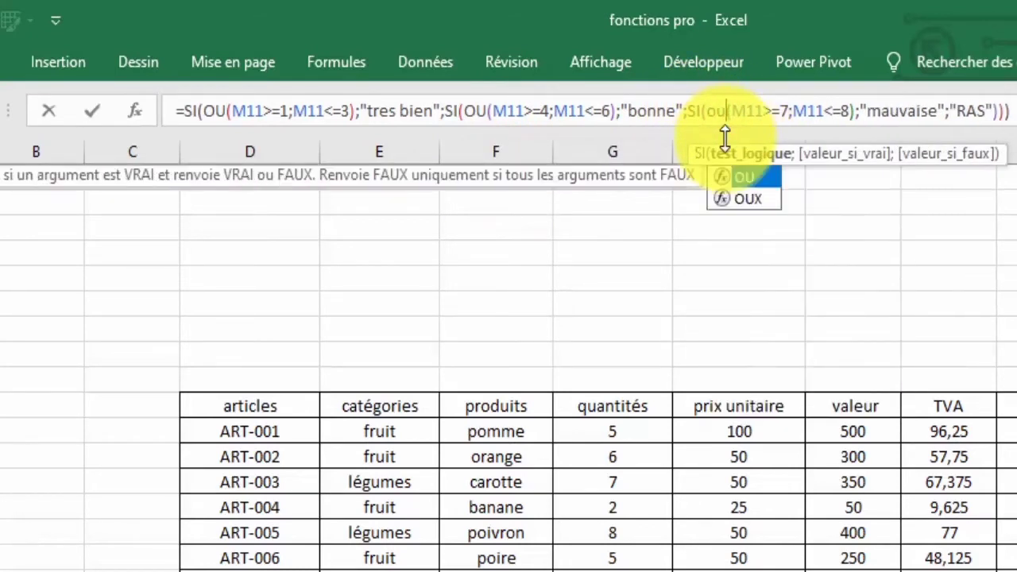
pyautogui.doubleClick(749, 177)
pyautogui.press('Return')
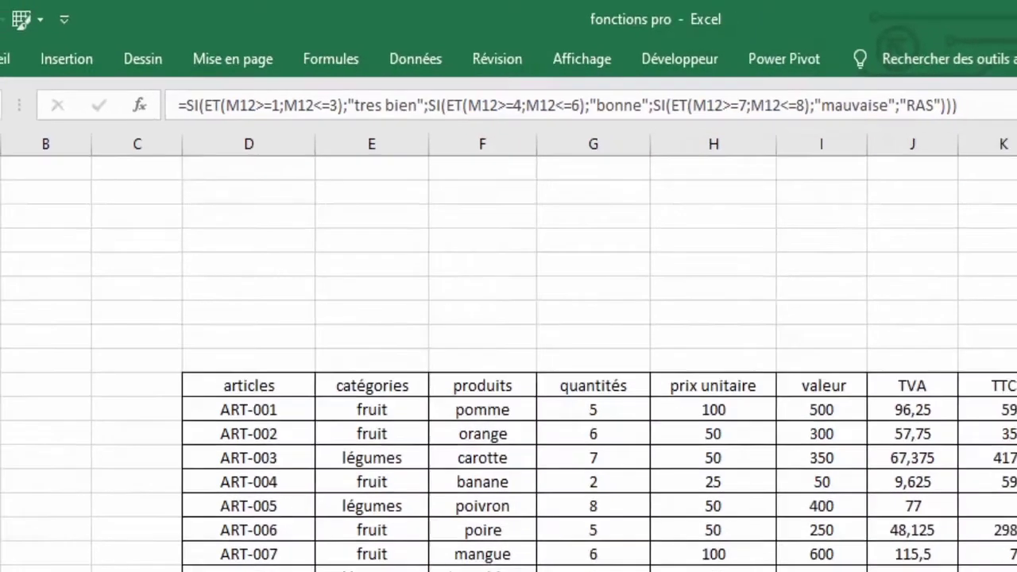
# Fill the OU formula from N11 down to N19 and review the copied cells.
pyautogui.click(920, 269)
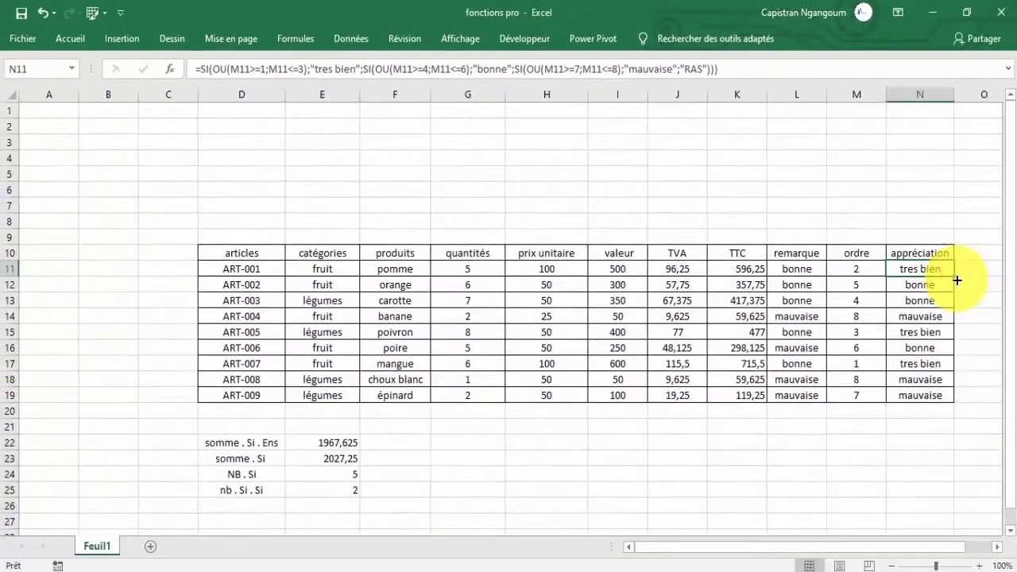
pyautogui.moveTo(955, 278); pyautogui.dragTo(937, 399)
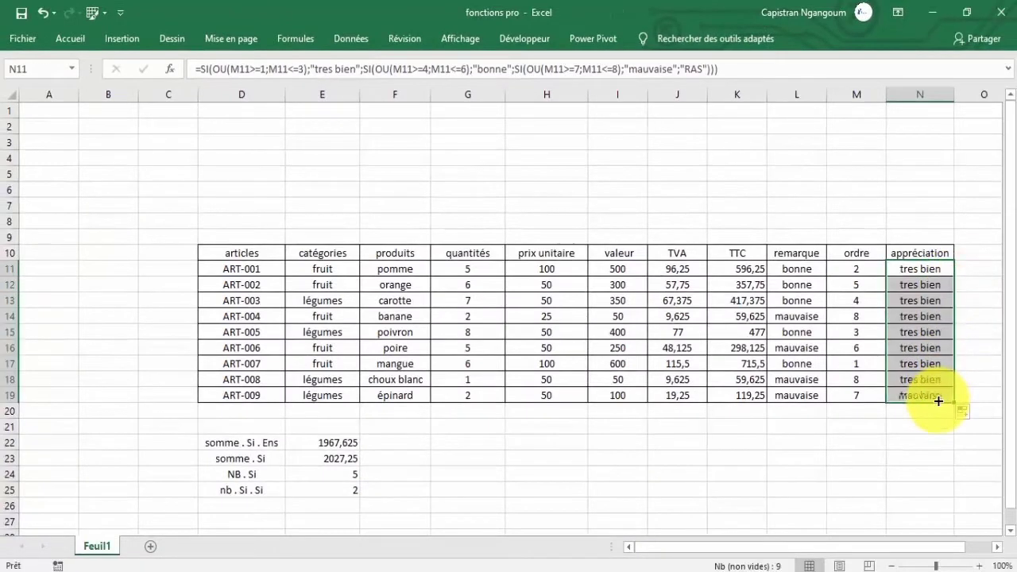
pyautogui.click(919, 286)
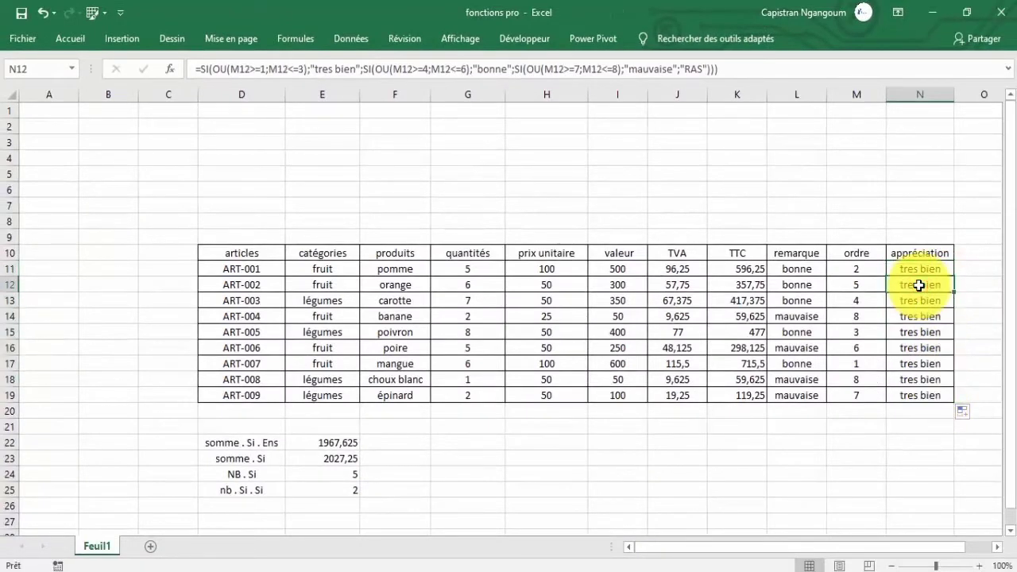
pyautogui.click(918, 300)
pyautogui.click(919, 331)
pyautogui.click(919, 361)
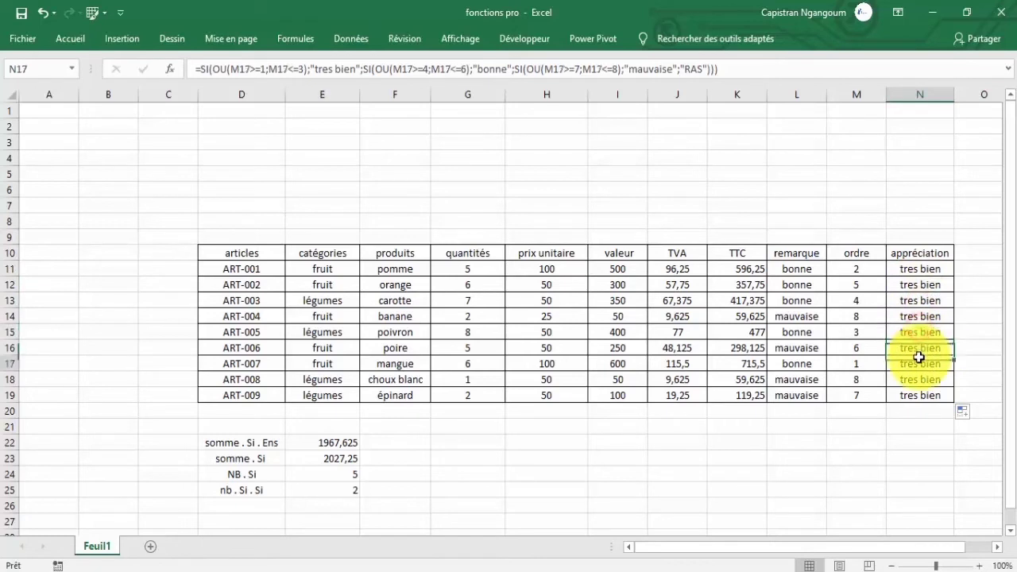
pyautogui.click(914, 380)
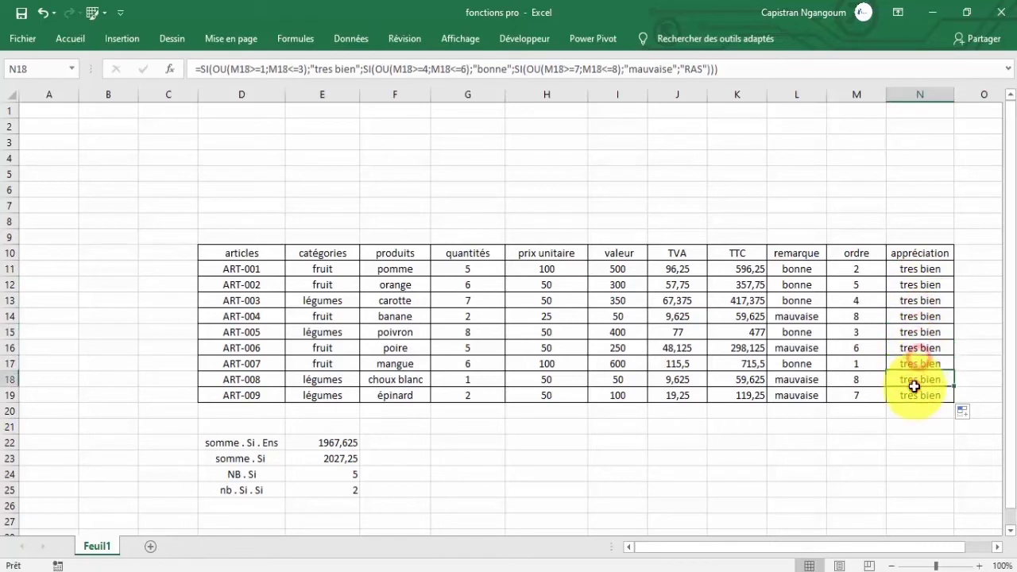
pyautogui.click(919, 271)
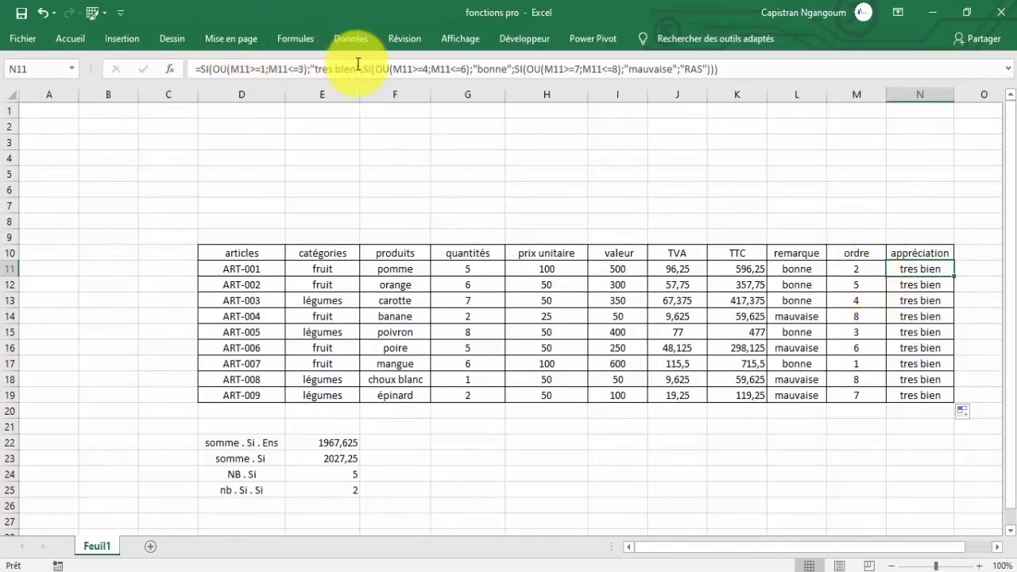
pyautogui.click(849, 269)
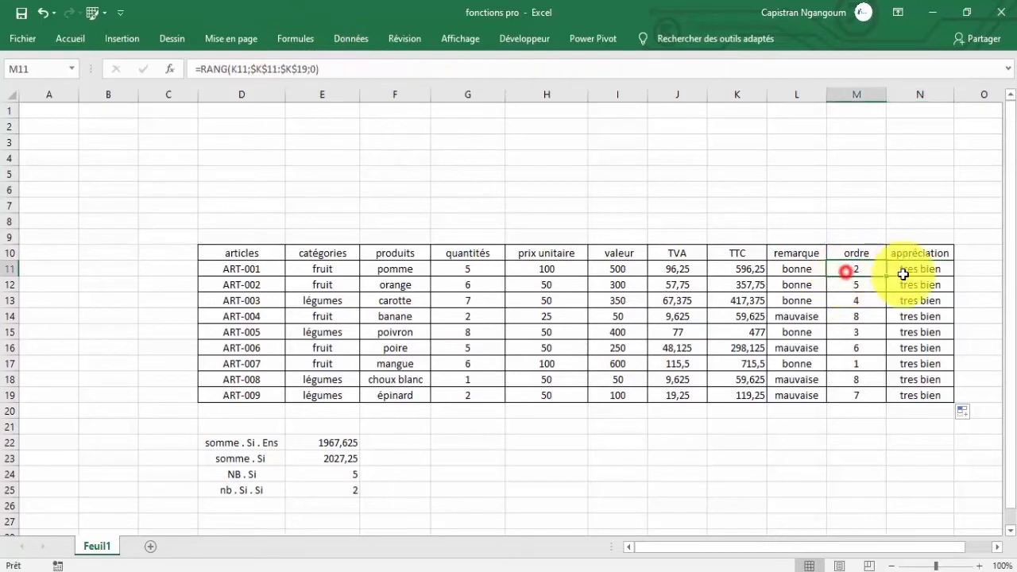
pyautogui.click(910, 270)
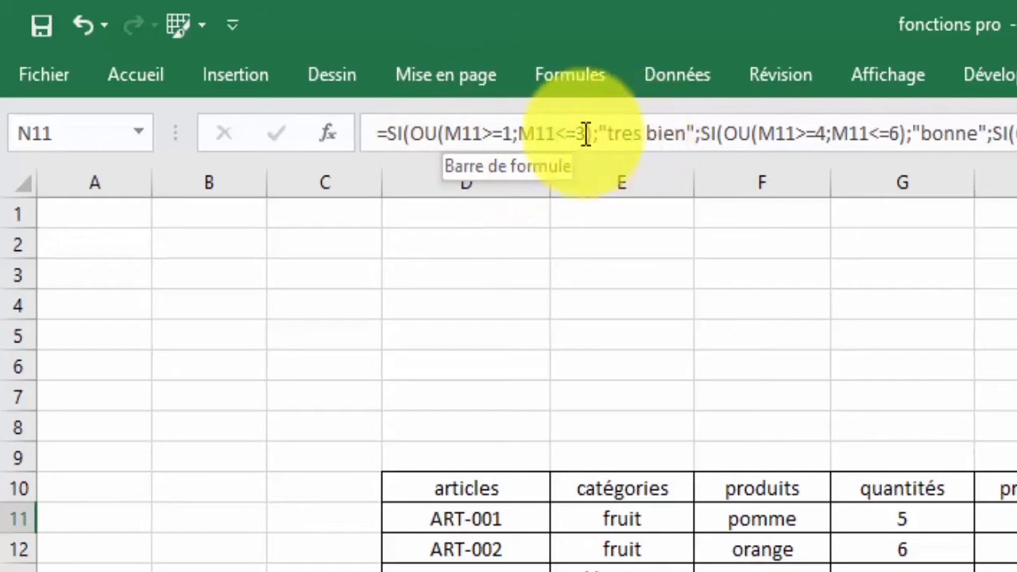
# Switch the three OU tests in N11's formula back to ET.
pyautogui.click(438, 132)
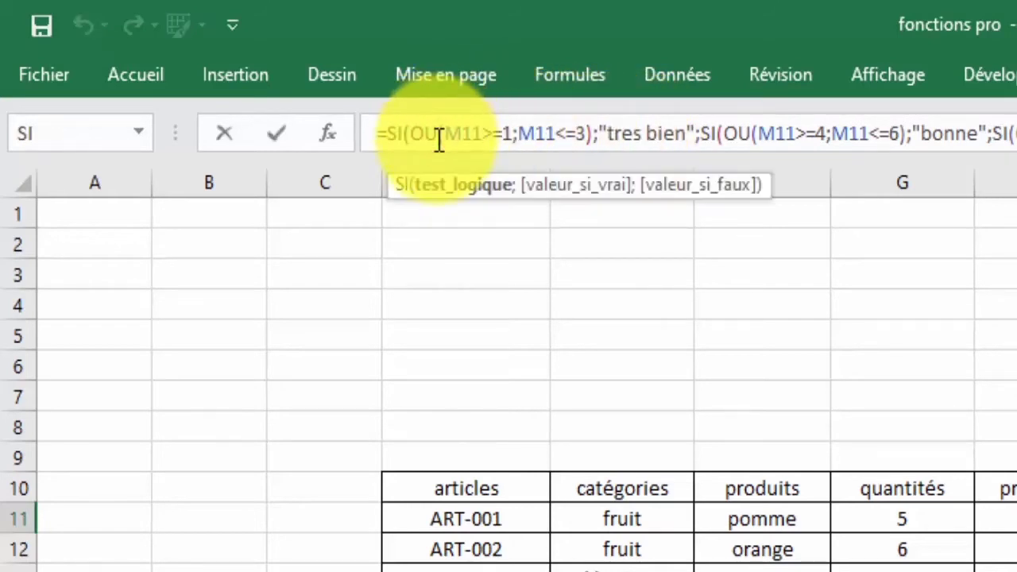
pyautogui.press('BackSpace')
pyautogui.press('BackSpace')
pyautogui.write('et')
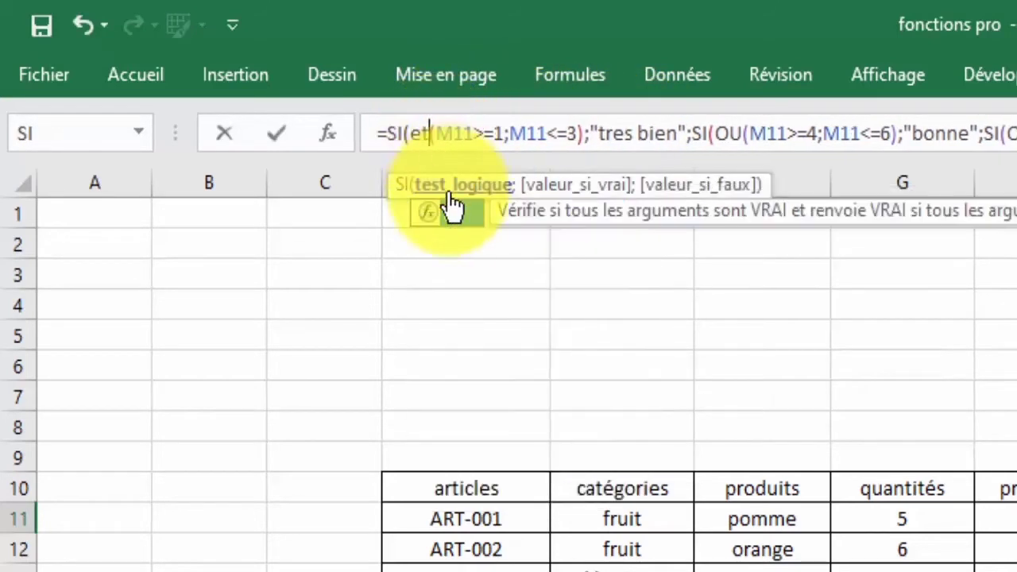
pyautogui.doubleClick(451, 212)
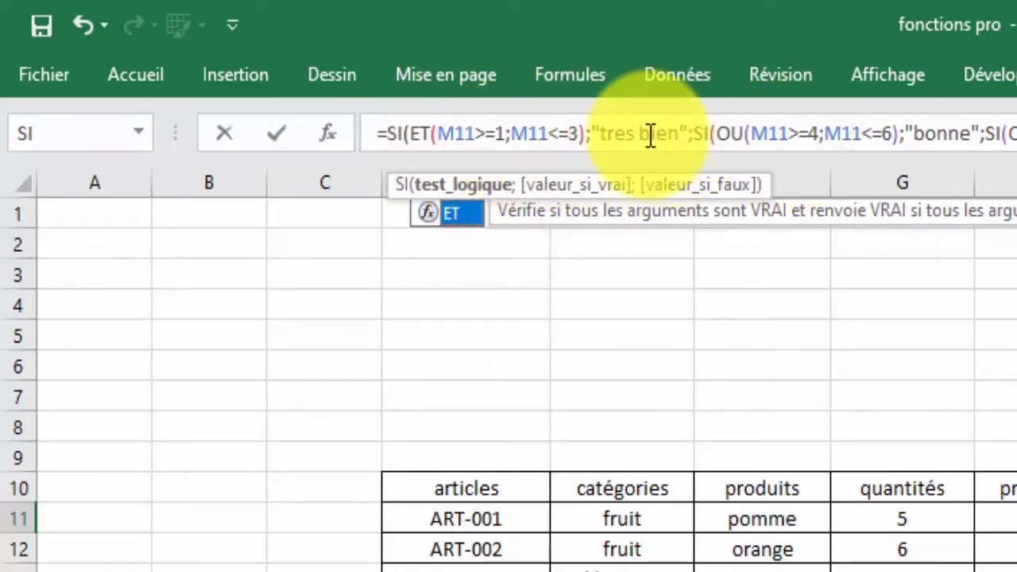
pyautogui.click(750, 135)
pyautogui.press('BackSpace')
pyautogui.press('BackSpace')
pyautogui.press('BackSpace')
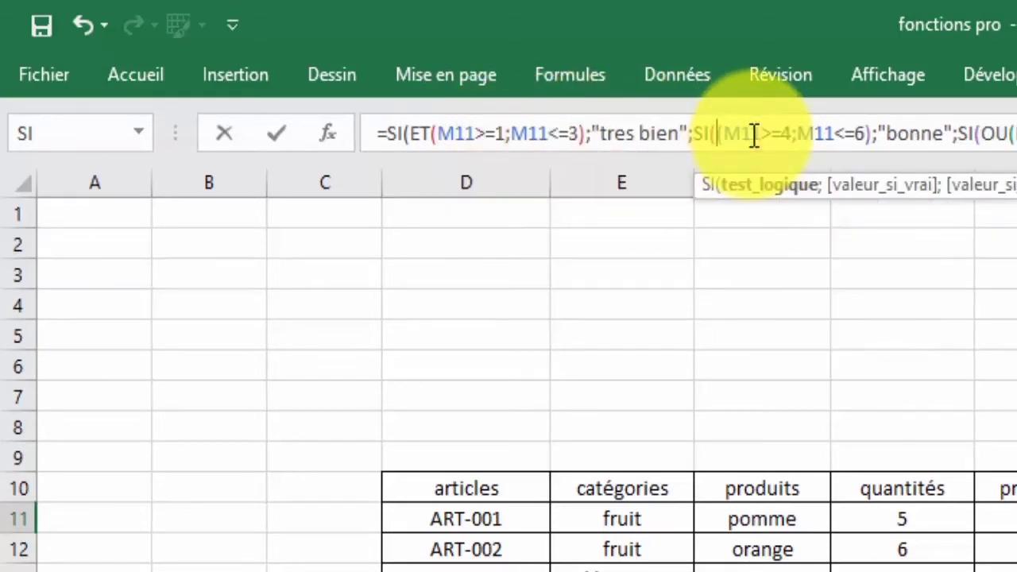
pyautogui.write('et')
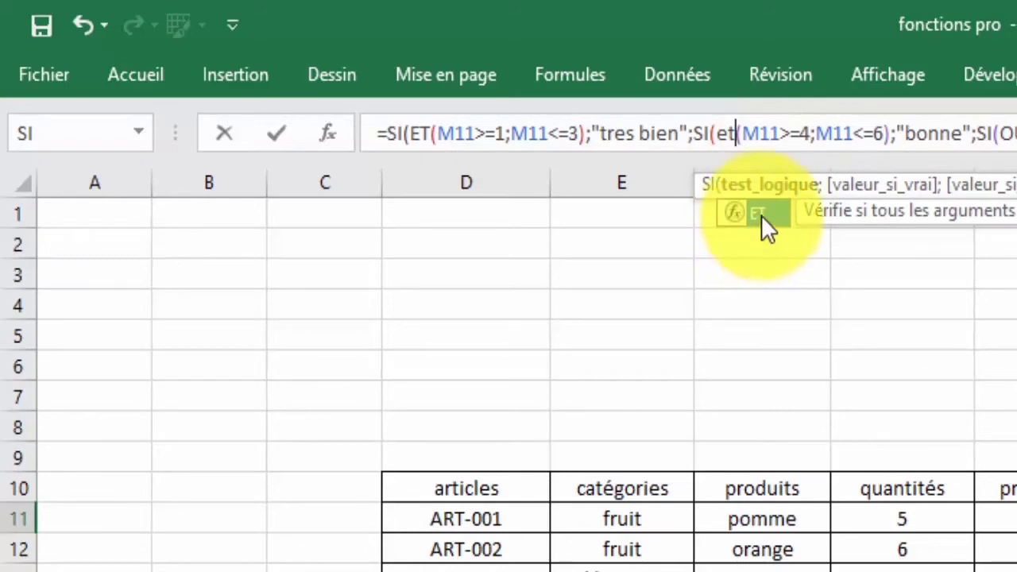
pyautogui.doubleClick(759, 213)
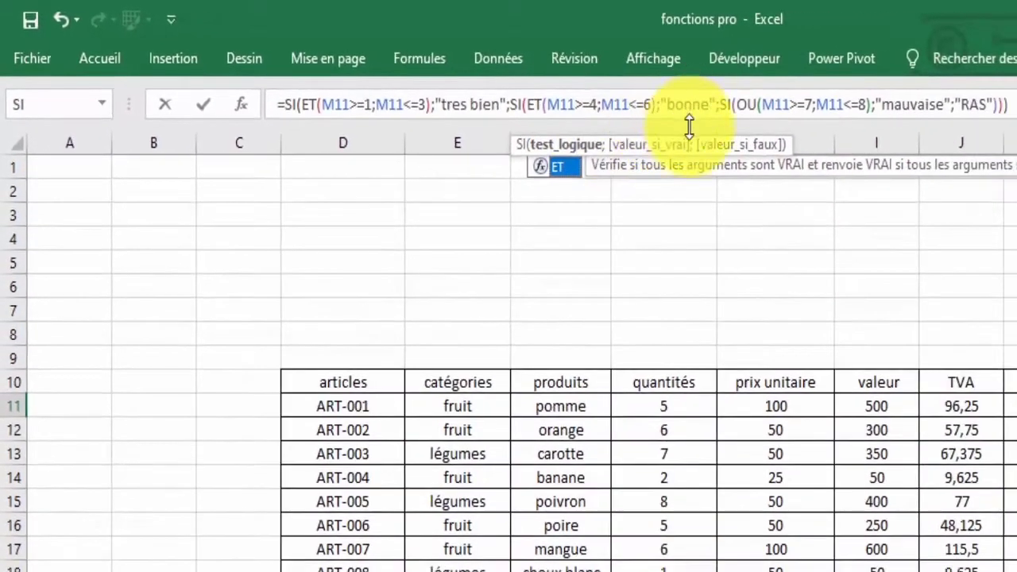
pyautogui.click(760, 106)
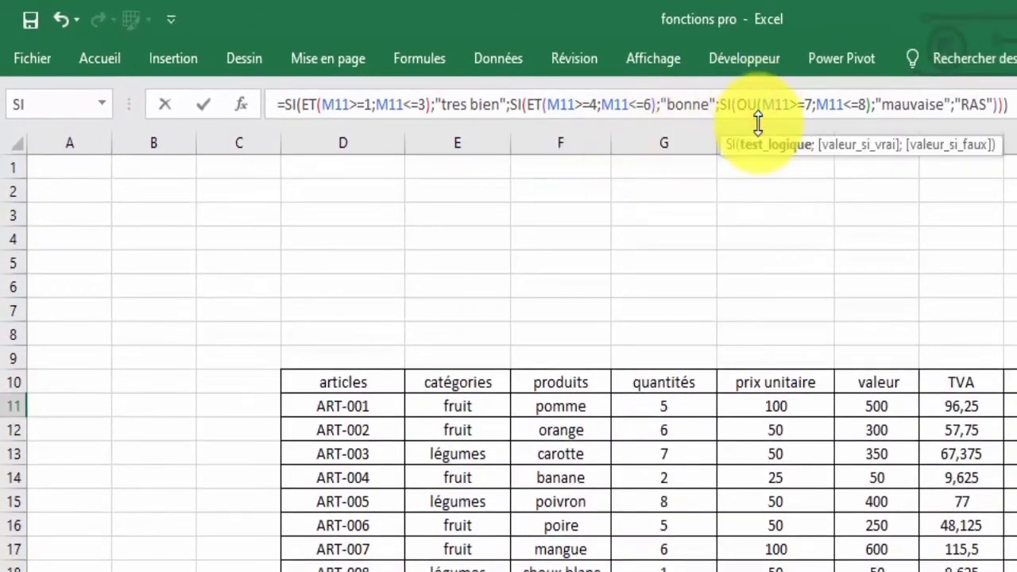
pyautogui.press('BackSpace')
pyautogui.press('BackSpace')
pyautogui.press('BackSpace')
pyautogui.write('et')
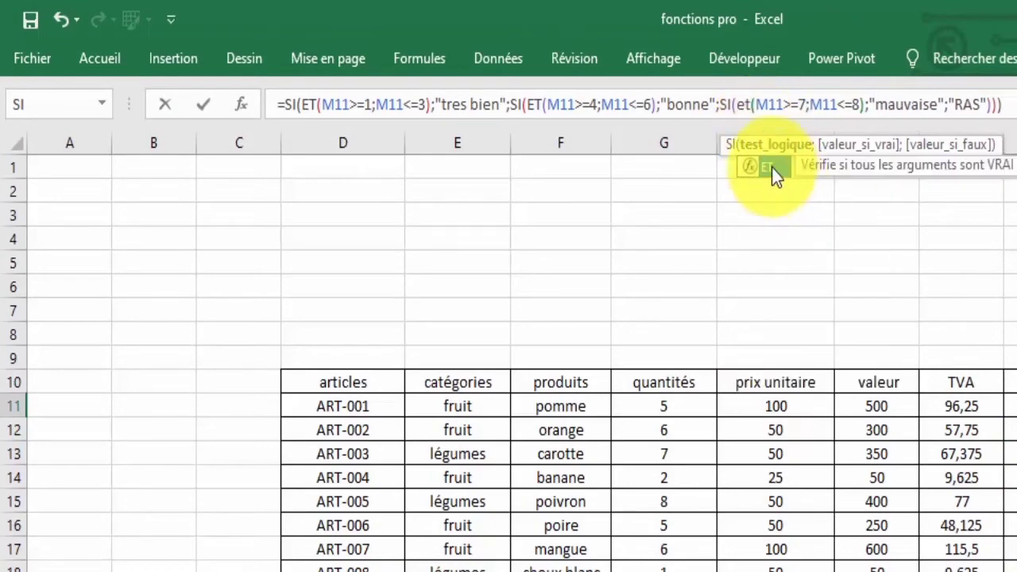
pyautogui.doubleClick(766, 165)
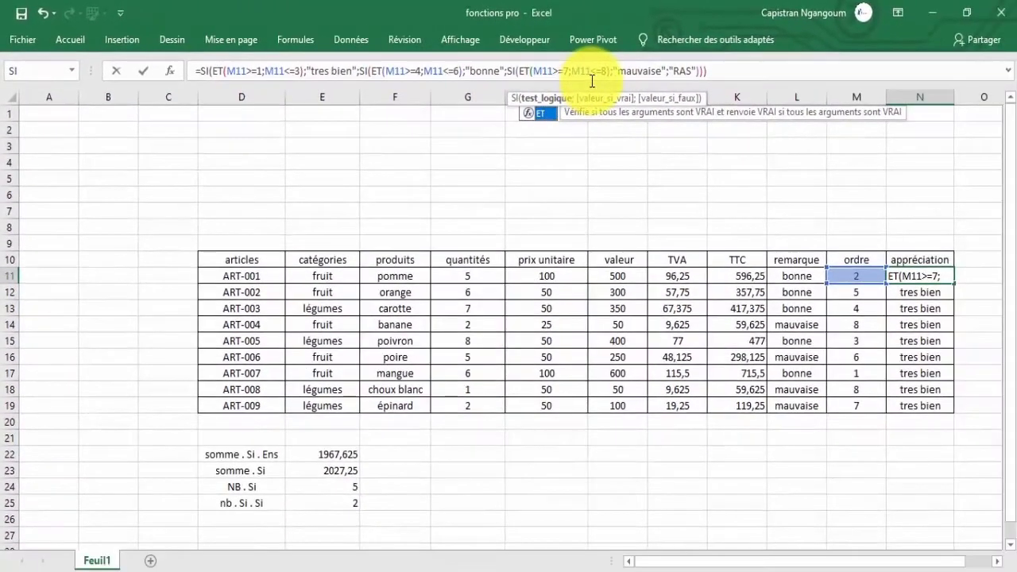
pyautogui.press('Return')
# Copy the corrected N11 formula down to N19.
pyautogui.click(924, 276)
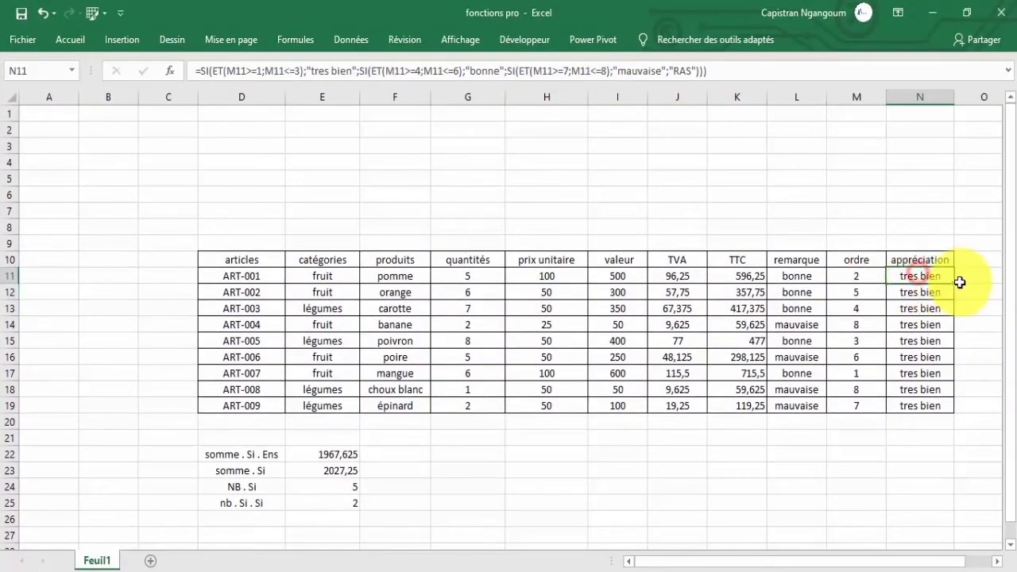
pyautogui.moveTo(953, 283); pyautogui.dragTo(947, 406)
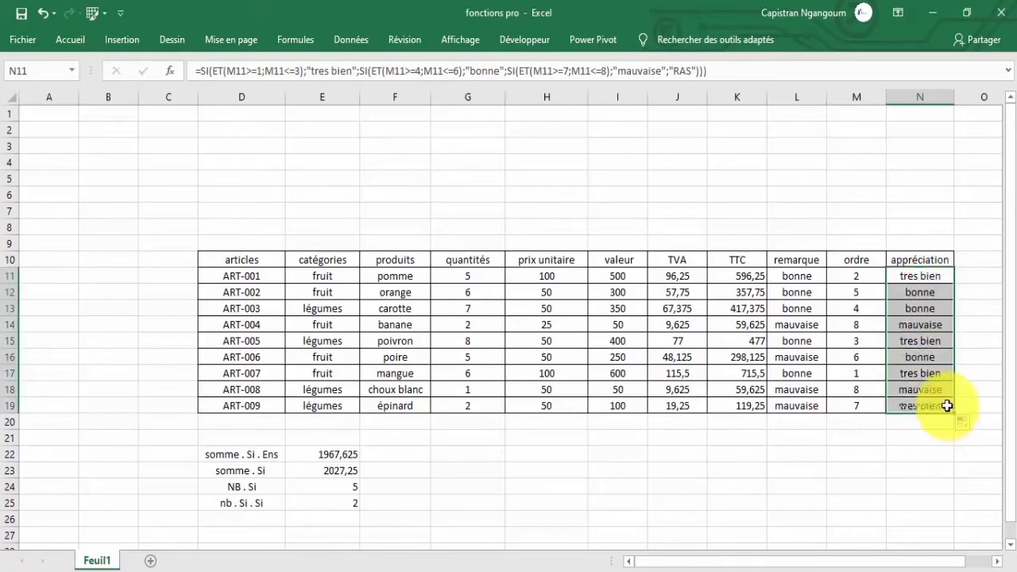
pyautogui.click(940, 402)
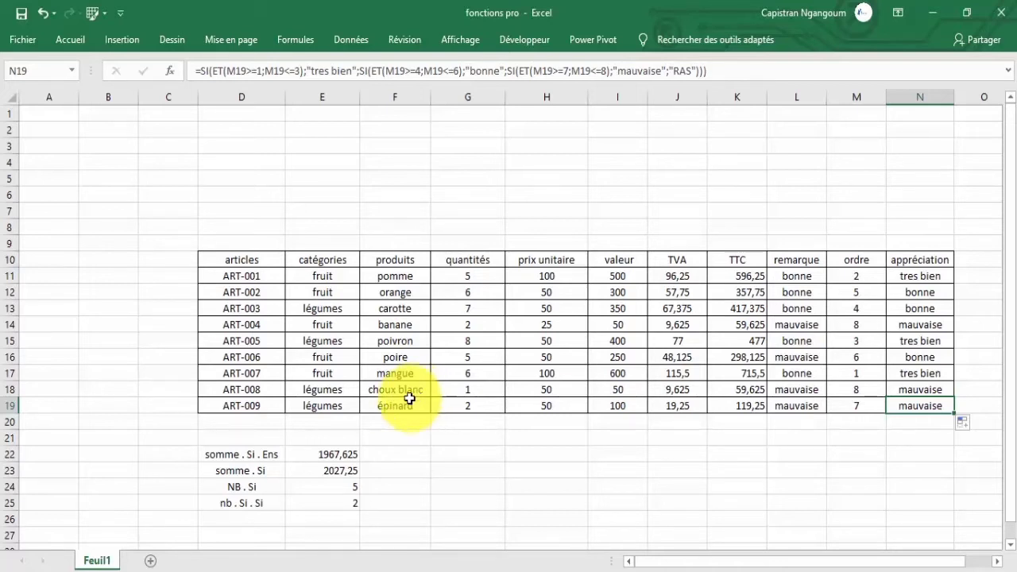
# Enter the person's surname in H22 and their first name in I22.
pyautogui.click(469, 459)
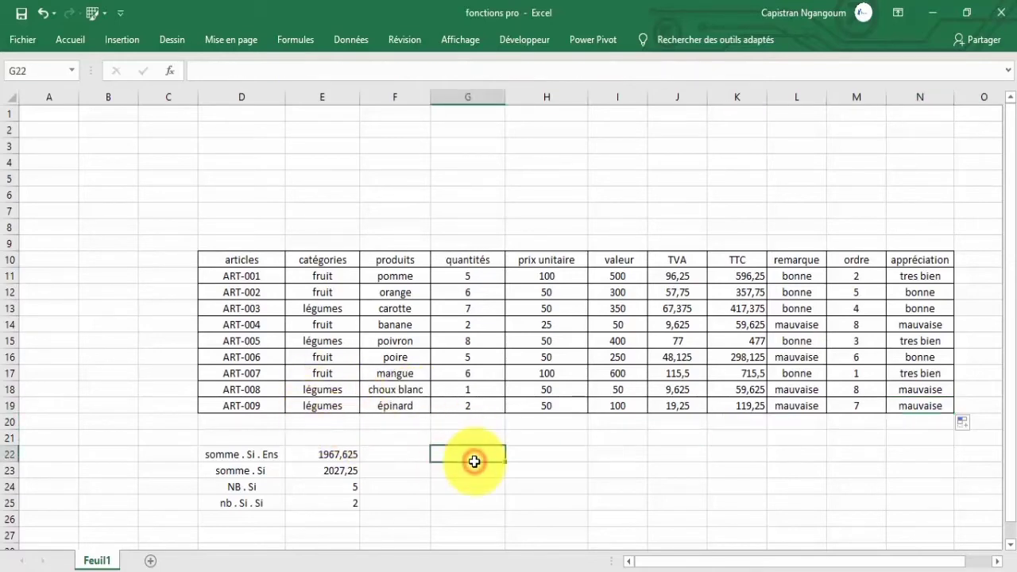
pyautogui.scroll(-1, 568, 383)
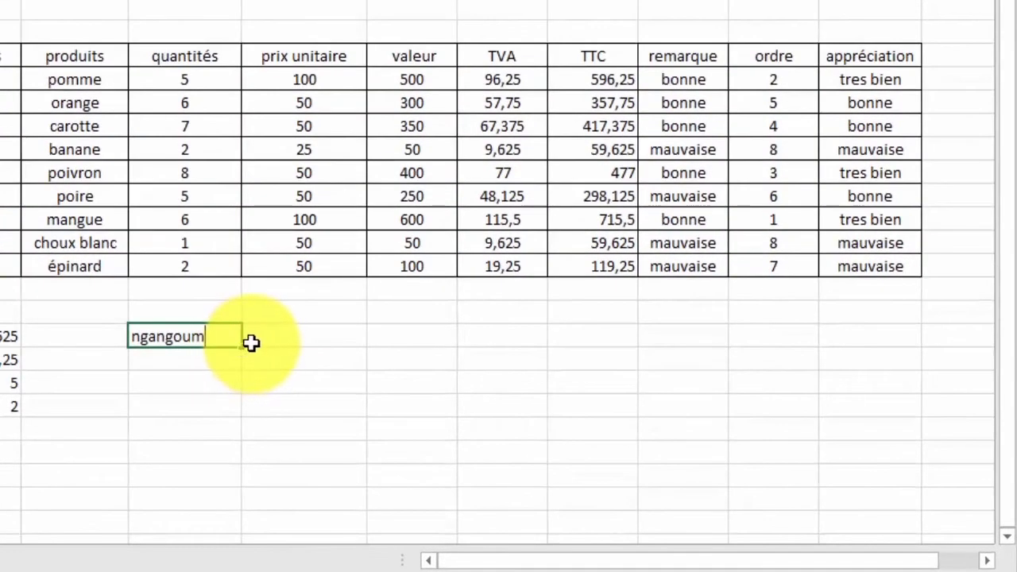
pyautogui.click(261, 340)
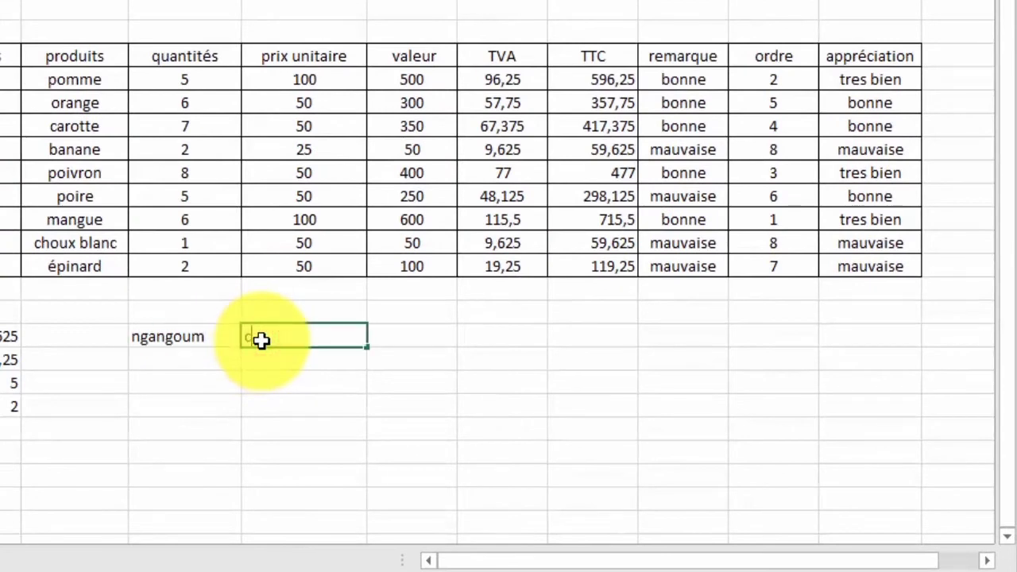
pyautogui.click(172, 343)
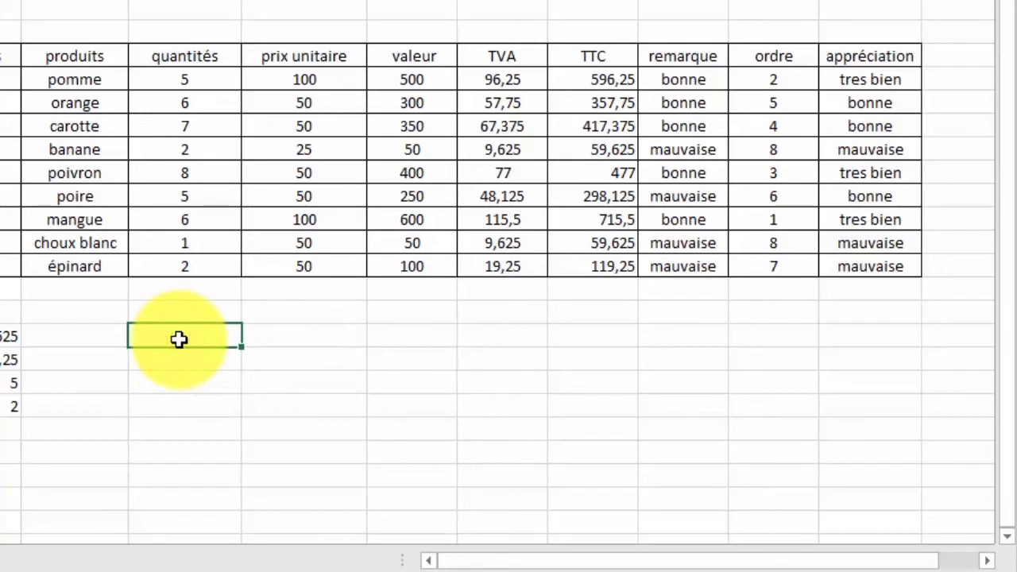
pyautogui.press('Right')
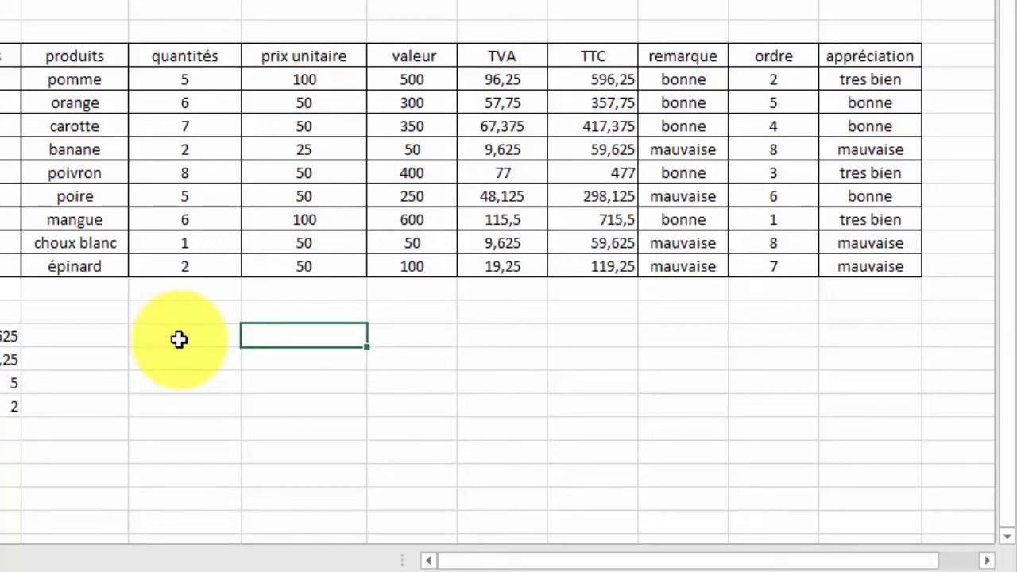
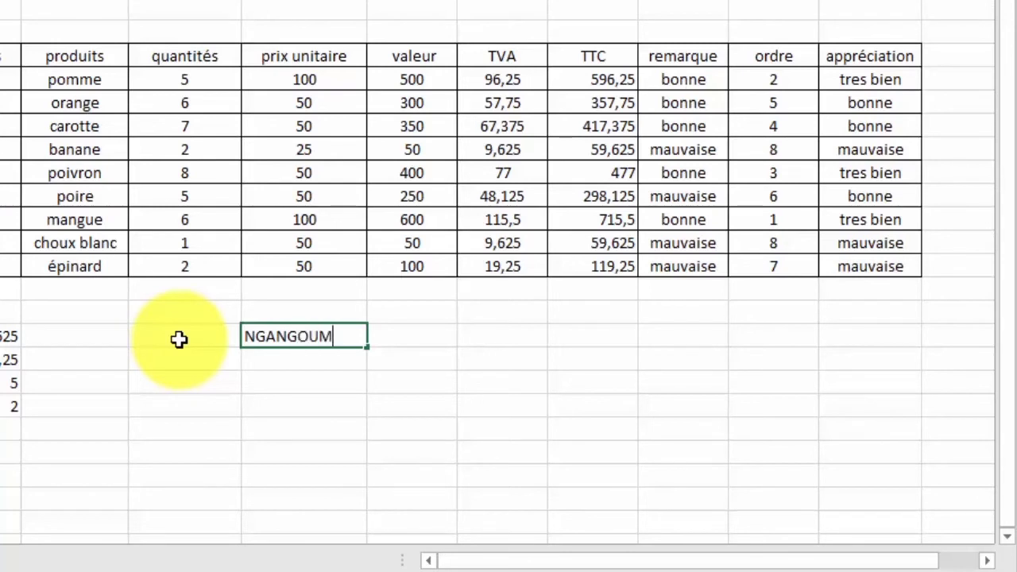
pyautogui.press('Tab')
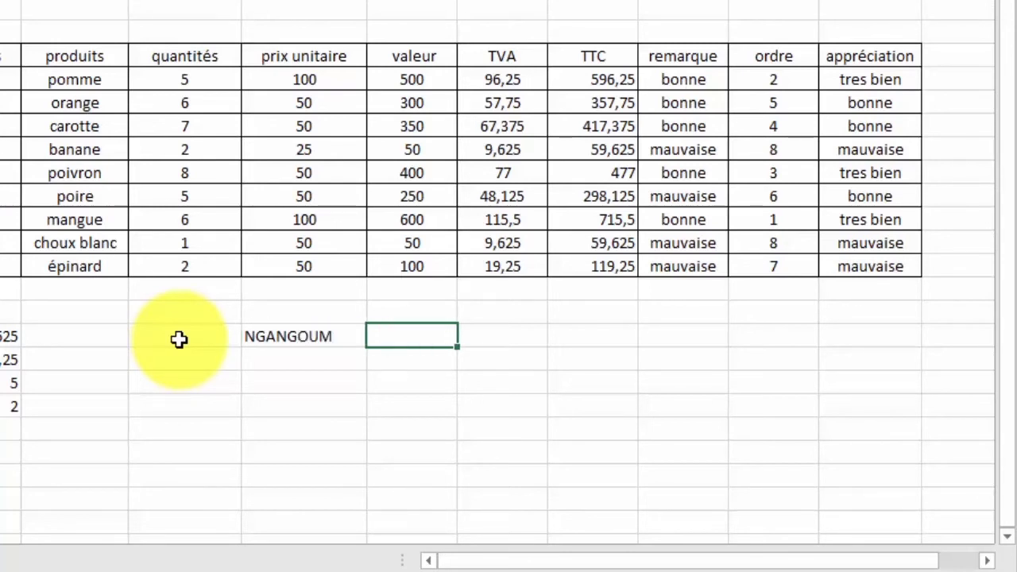
pyautogui.press('Return')
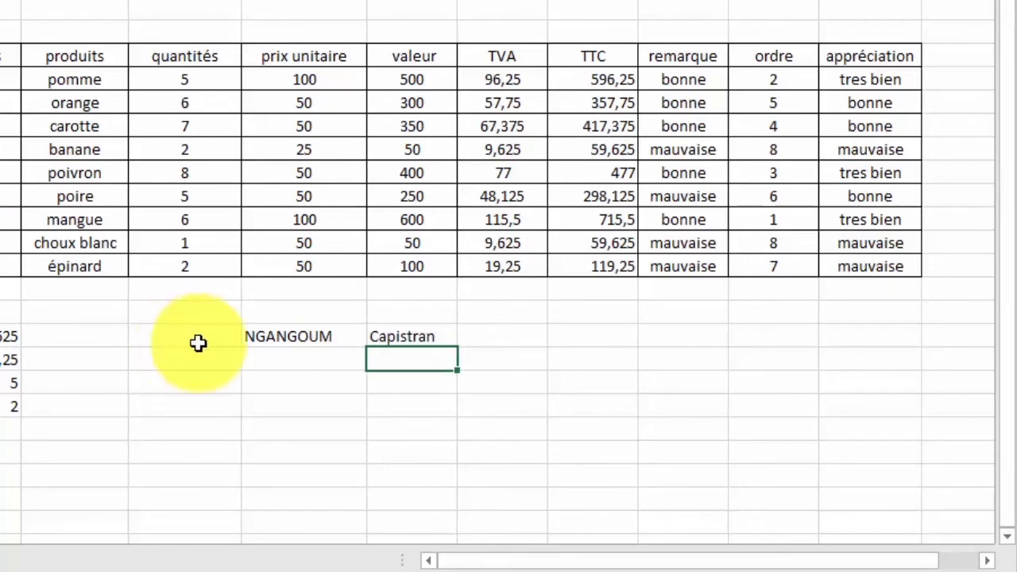
# Review the surname and first-name cells H22 and I22.
pyautogui.click(278, 336)
pyautogui.click(374, 336)
pyautogui.click(311, 327)
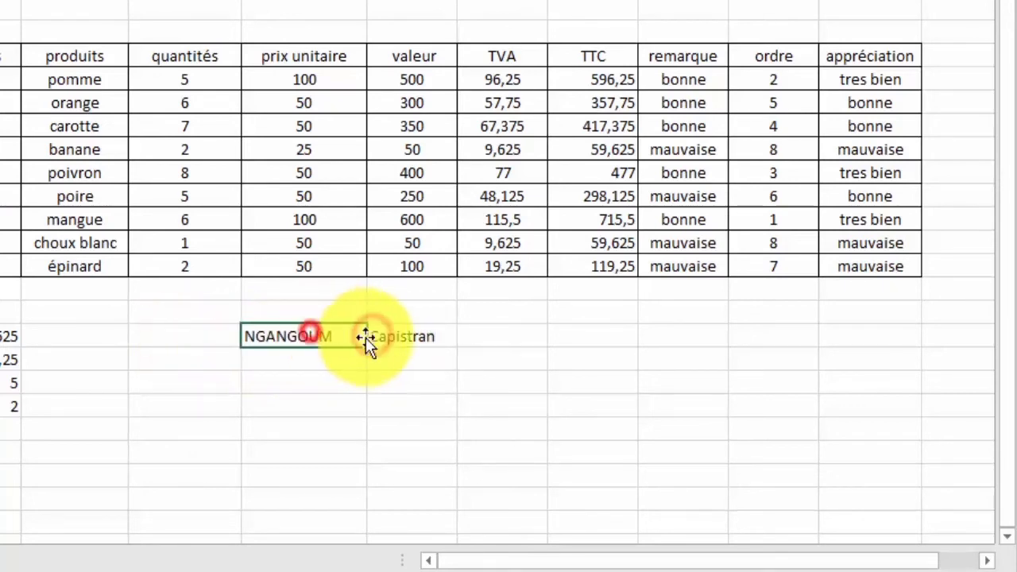
pyautogui.click(407, 340)
pyautogui.click(334, 341)
pyautogui.click(427, 343)
pyautogui.click(334, 342)
pyautogui.click(411, 342)
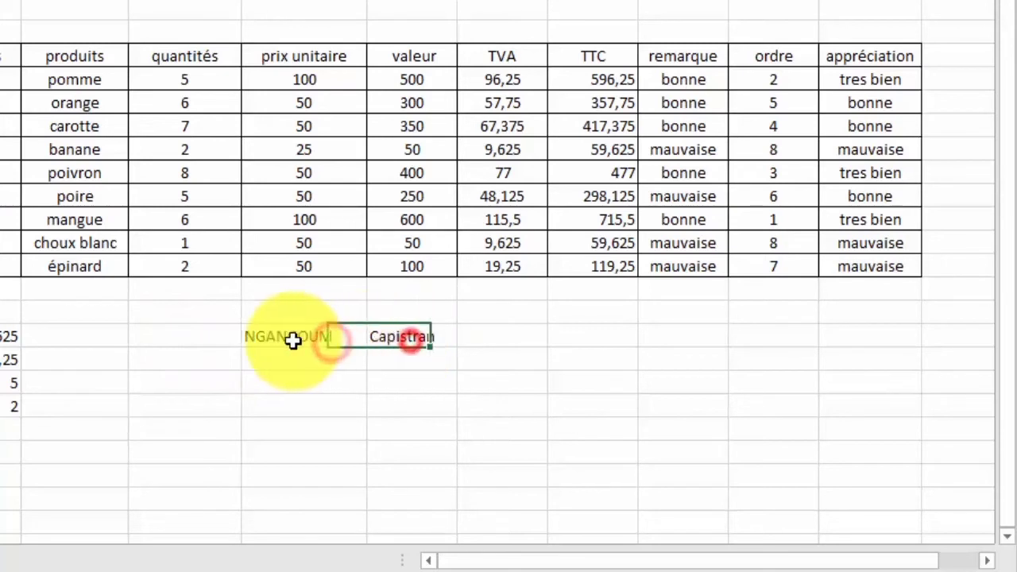
pyautogui.click(294, 341)
pyautogui.click(382, 343)
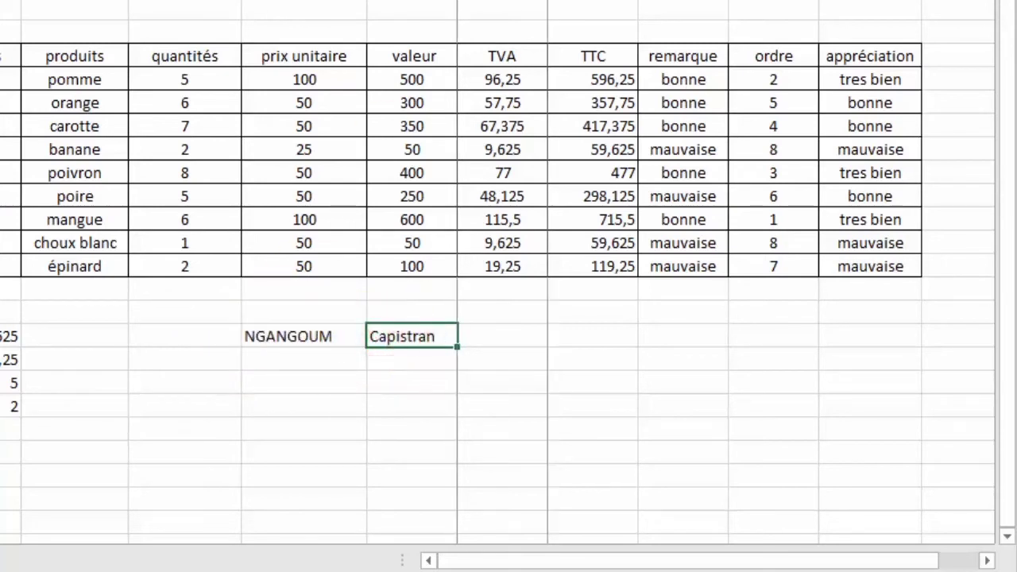
# Enter =CONCATENER(H22;" ";I22) in J22 to join surname and first name.
pyautogui.click(516, 338)
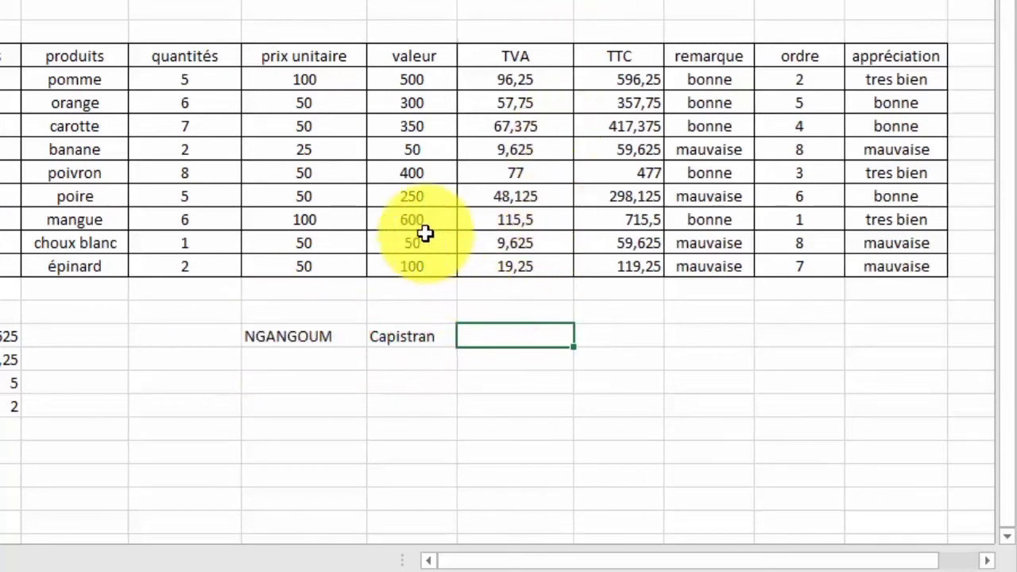
pyautogui.write('=con')
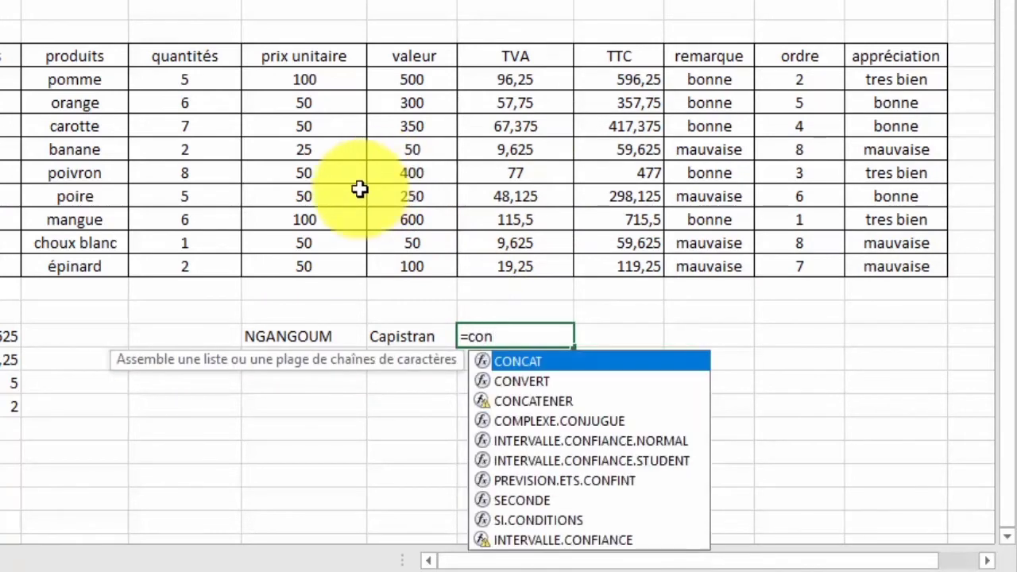
pyautogui.click(526, 402)
pyautogui.click(526, 404)
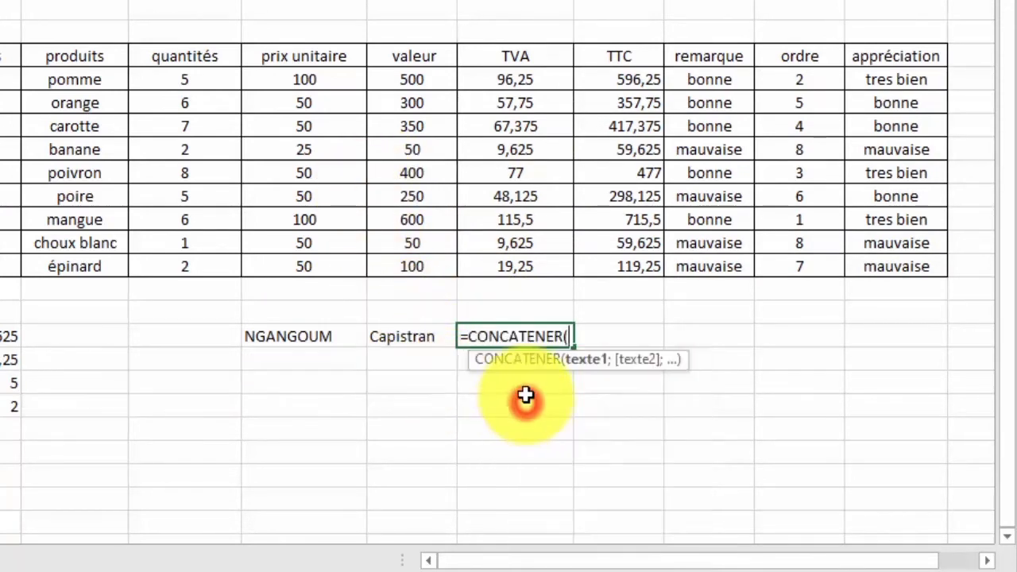
pyautogui.click(314, 336)
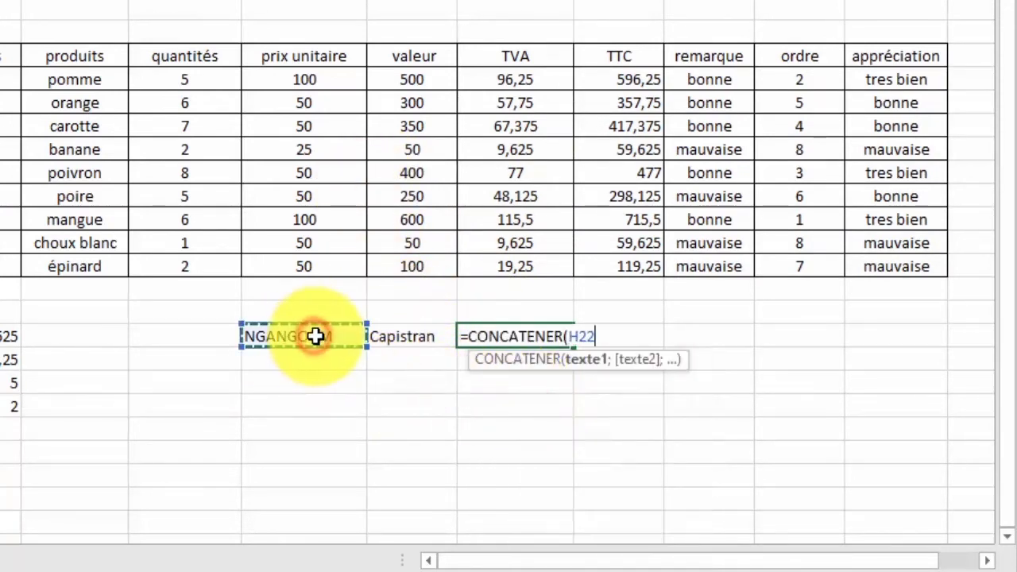
pyautogui.write(';')
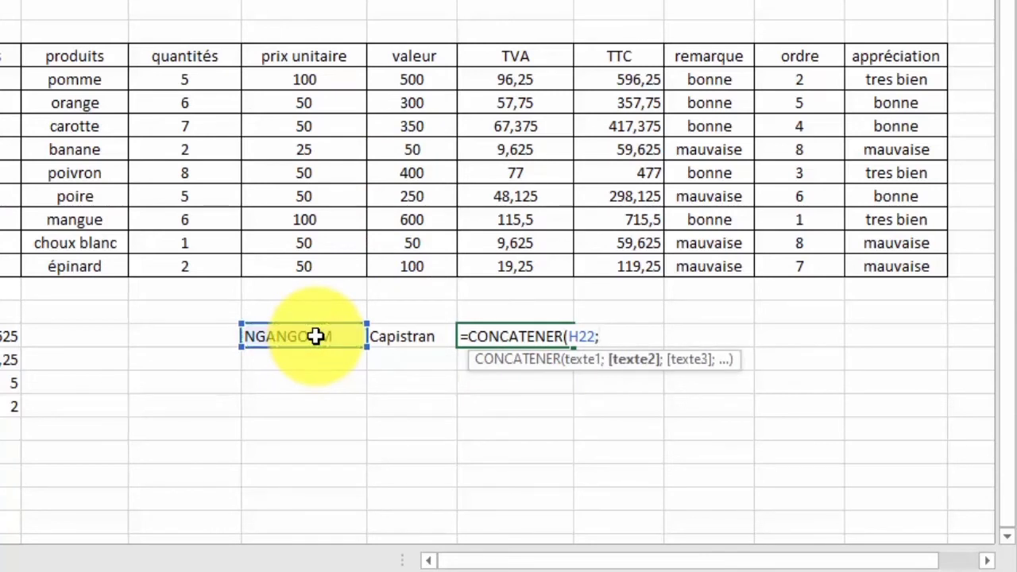
pyautogui.write('"')
pyautogui.write('";')
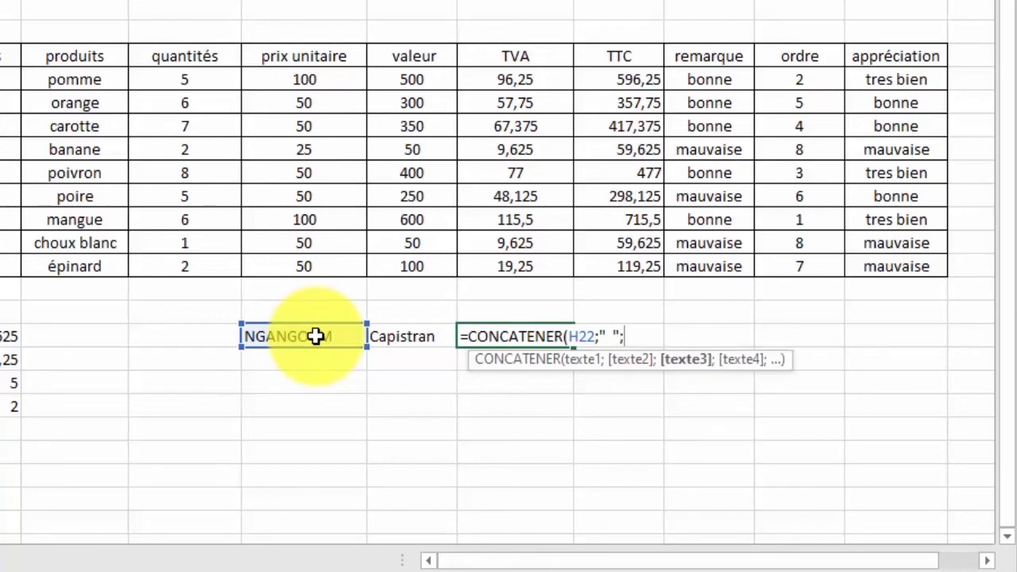
pyautogui.click(389, 336)
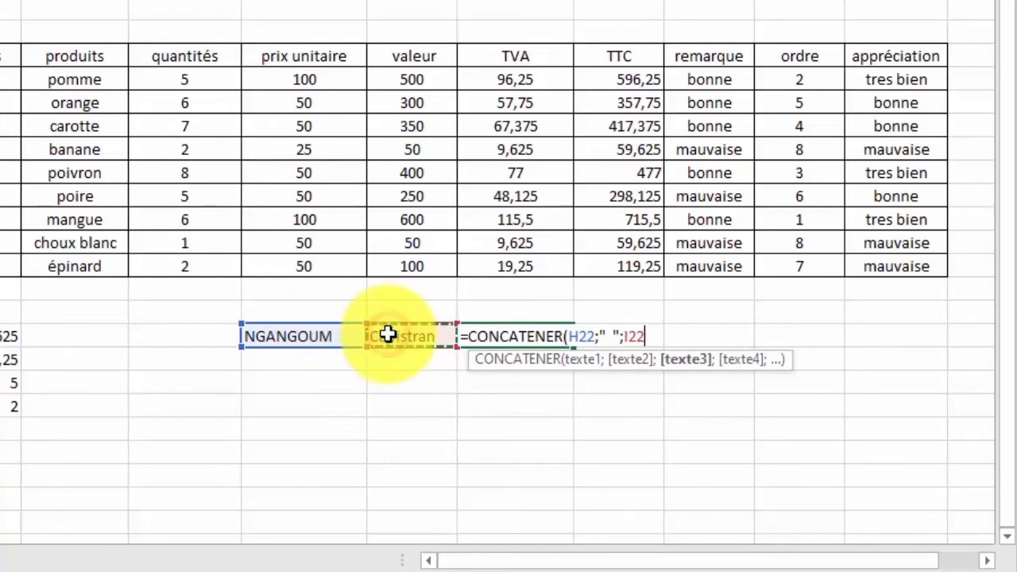
pyautogui.write(')')
pyautogui.press('Return')
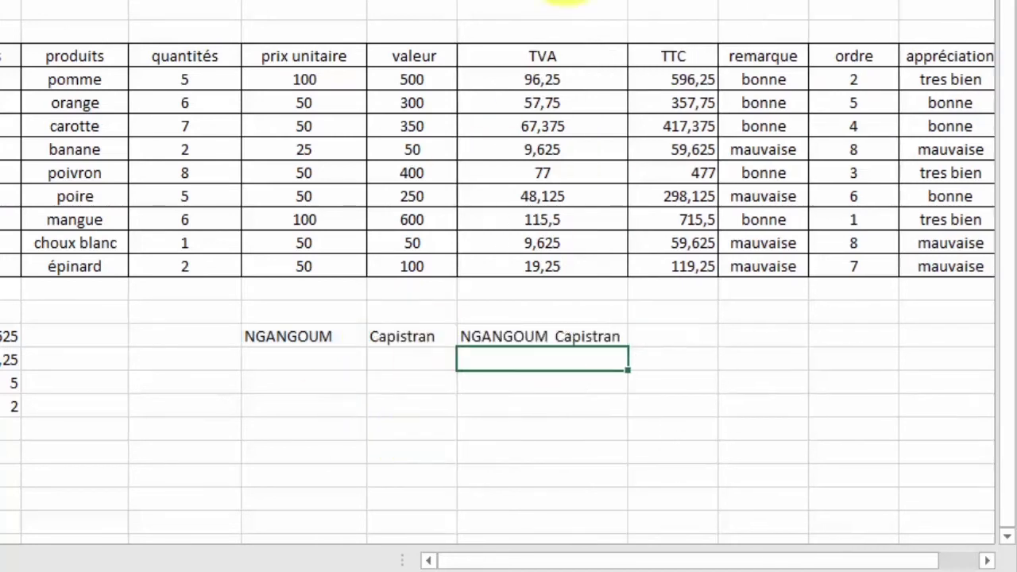
# Review the joined name in J22 against the surname and first-name cells.
pyautogui.click(548, 337)
pyautogui.click(327, 332)
pyautogui.click(386, 336)
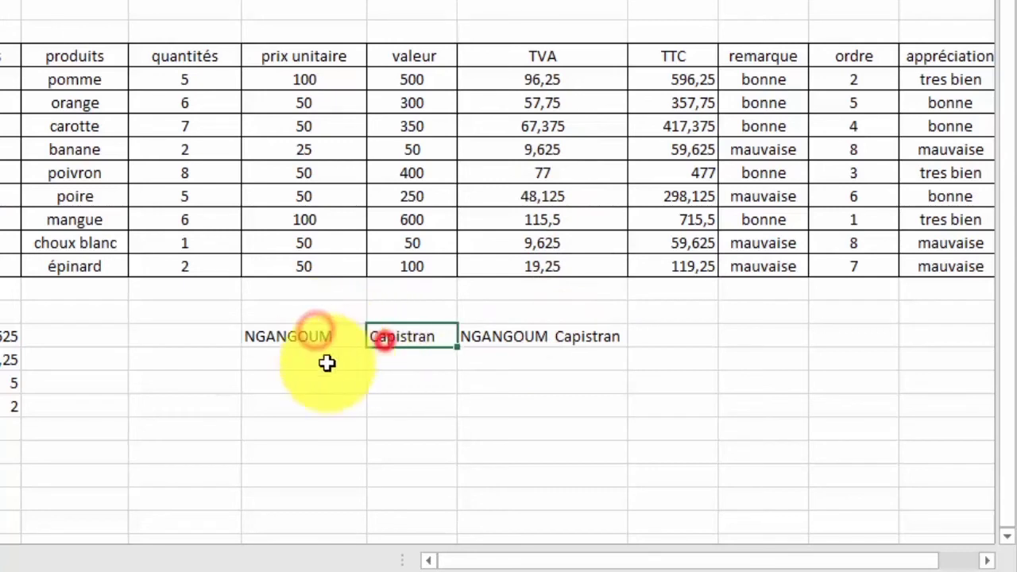
pyautogui.click(310, 363)
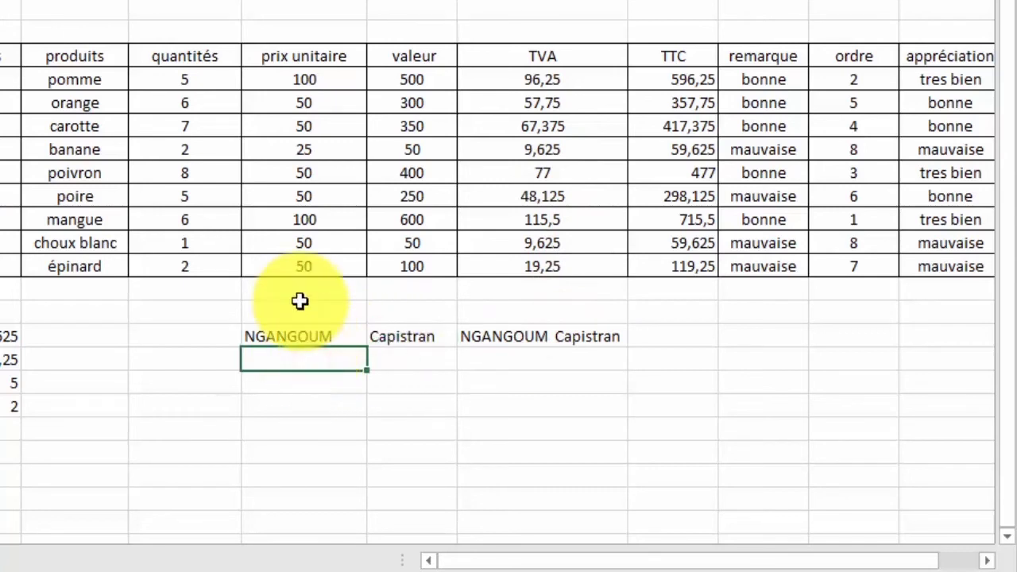
# Enter CN in H23 and P in I23, beneath the surname and first name.
pyautogui.write('cm')
pyautogui.press('BackSpace')
pyautogui.write('CN')
pyautogui.click(425, 349)
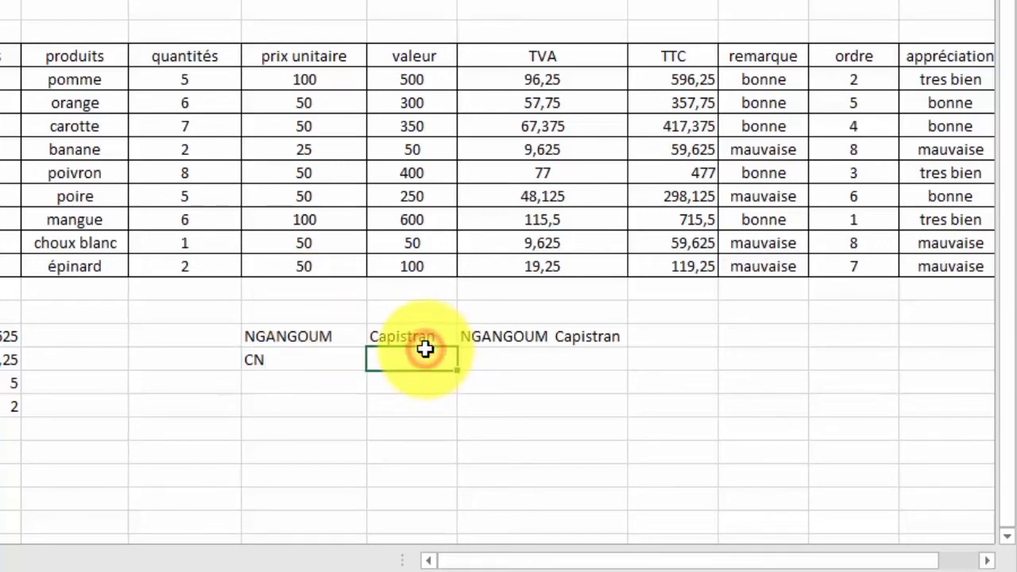
pyautogui.write('P')
pyautogui.press('Return')
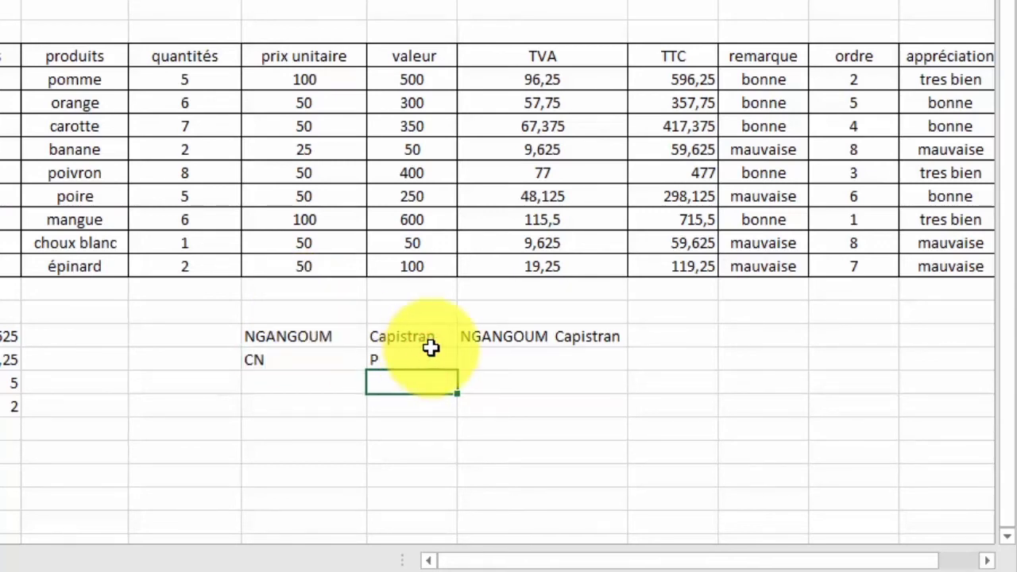
pyautogui.click(539, 339)
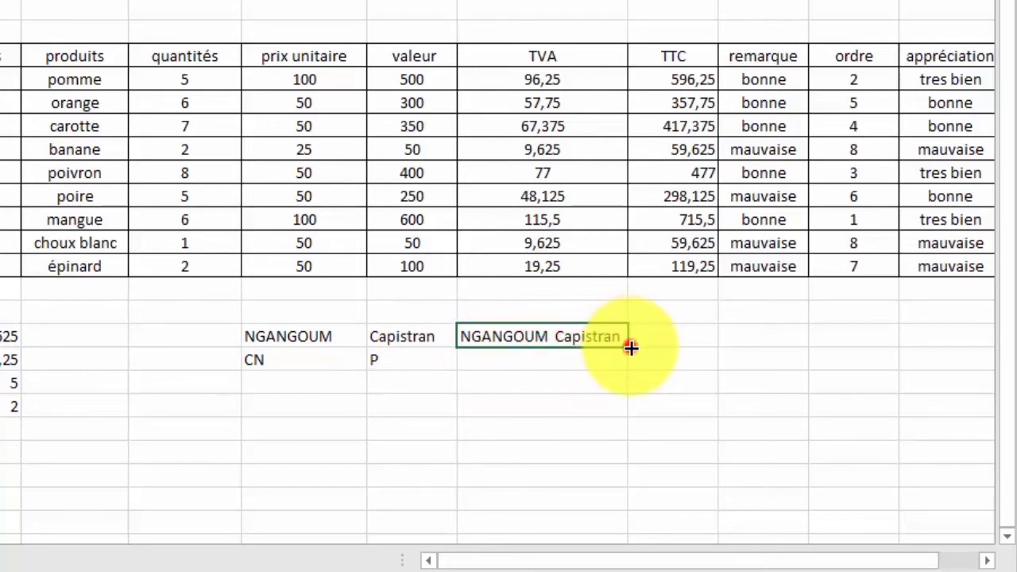
# Fill the joining formula down to J23, then clear both joined results in J22:J23.
pyautogui.moveTo(631, 347); pyautogui.dragTo(623, 367)
pyautogui.click(483, 359)
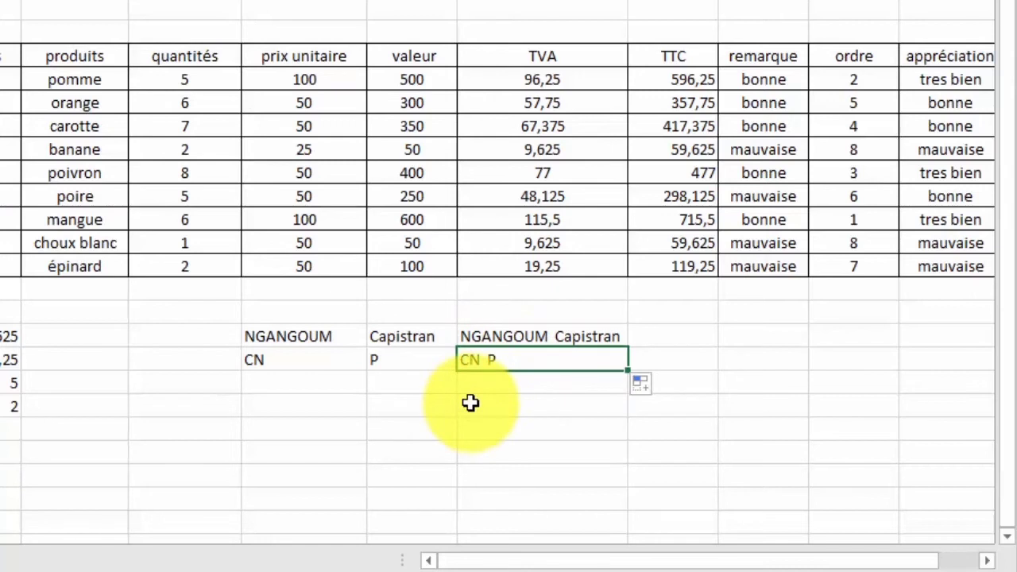
pyautogui.click(530, 338)
pyautogui.hotkey('shift', 'Down')
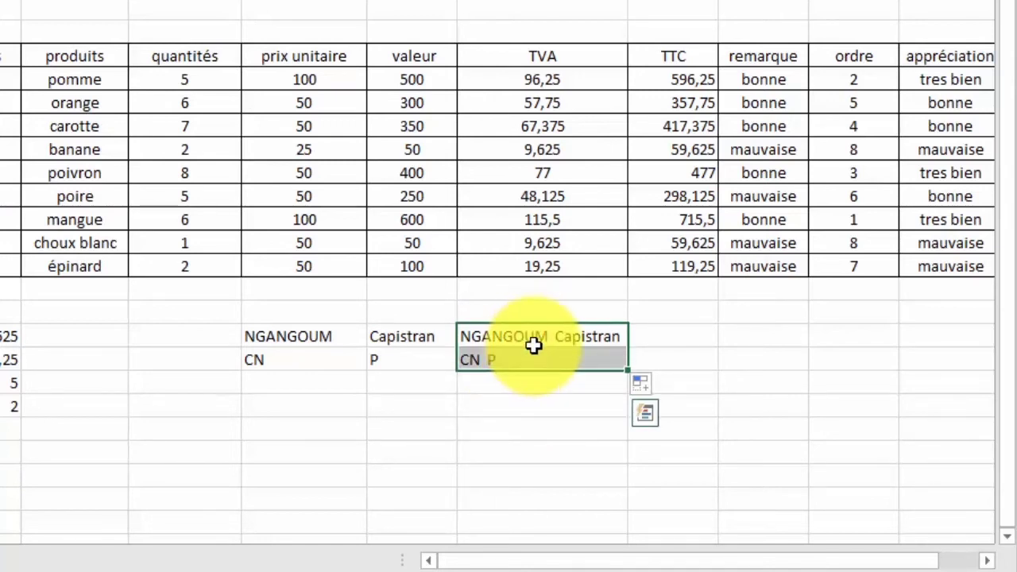
pyautogui.press('Delete')
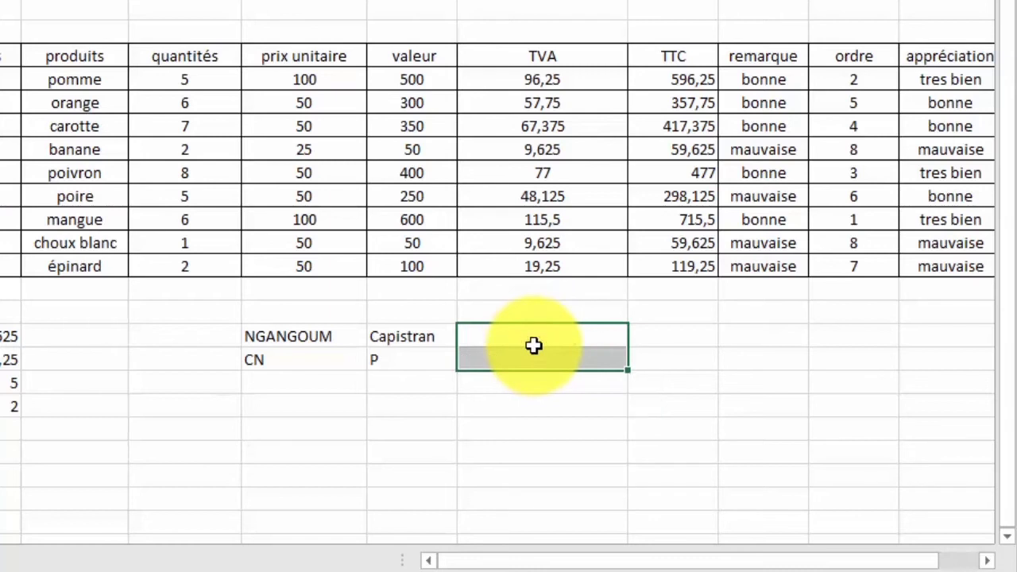
# Enter a first formula in J22 that joins H22 and I22 with &.
pyautogui.click(530, 332)
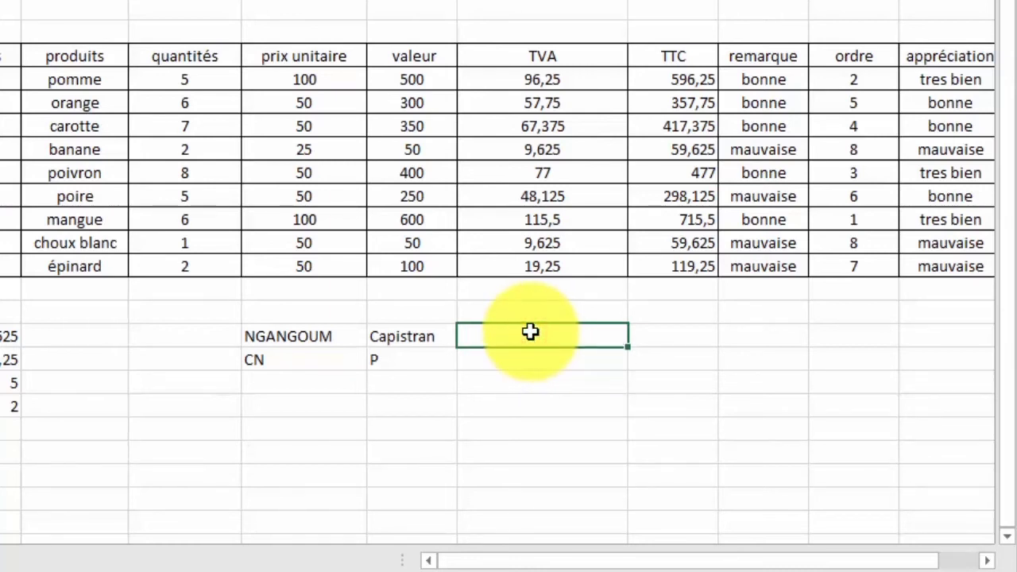
pyautogui.write('+')
pyautogui.press('BackSpace')
pyautogui.write('=')
pyautogui.click(333, 336)
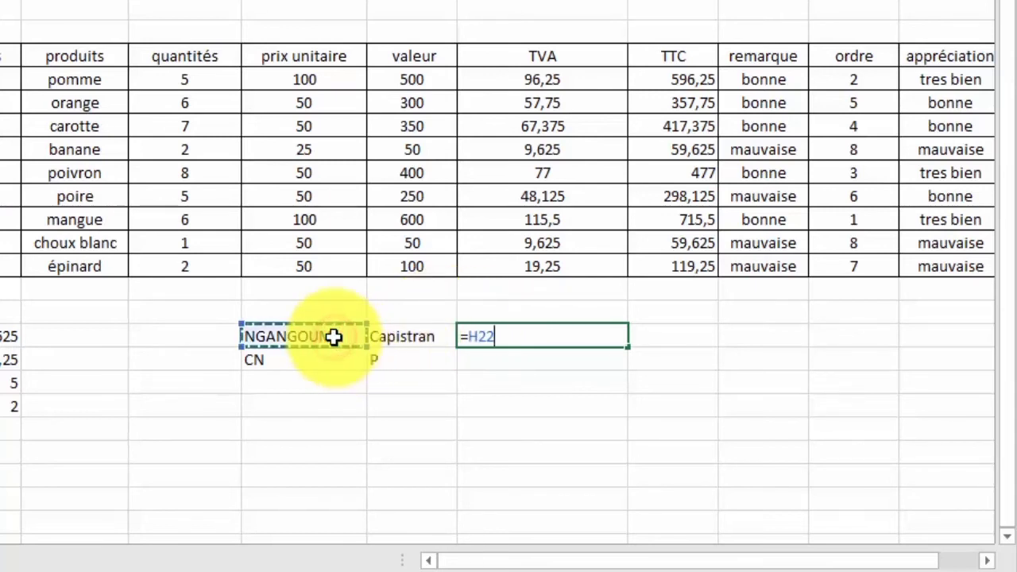
pyautogui.write('&')
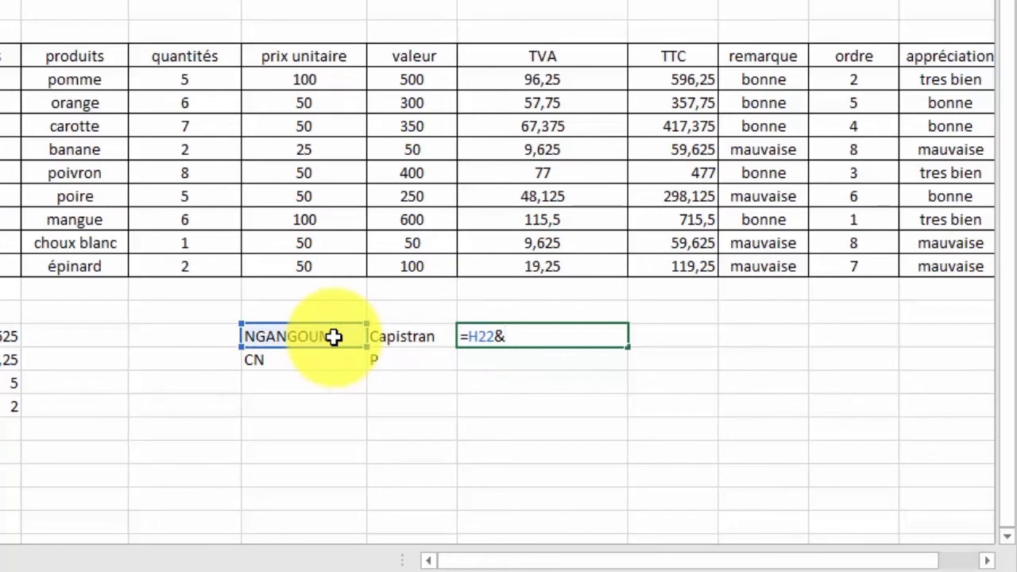
pyautogui.click(404, 337)
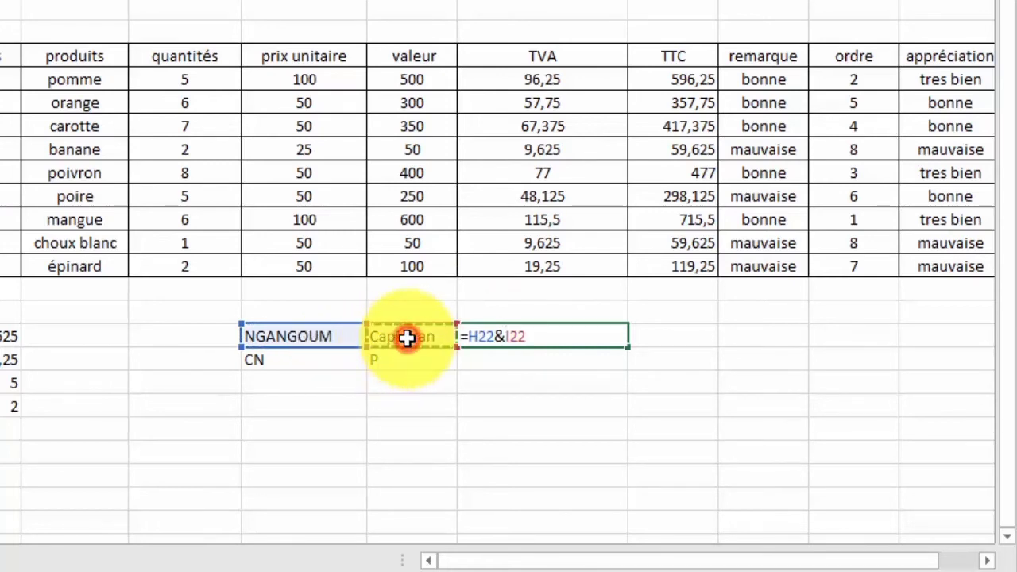
pyautogui.press('Return')
# Rebuild J22 as =H22&" "&I22 with a space and fill it down to J23.
pyautogui.click(495, 336)
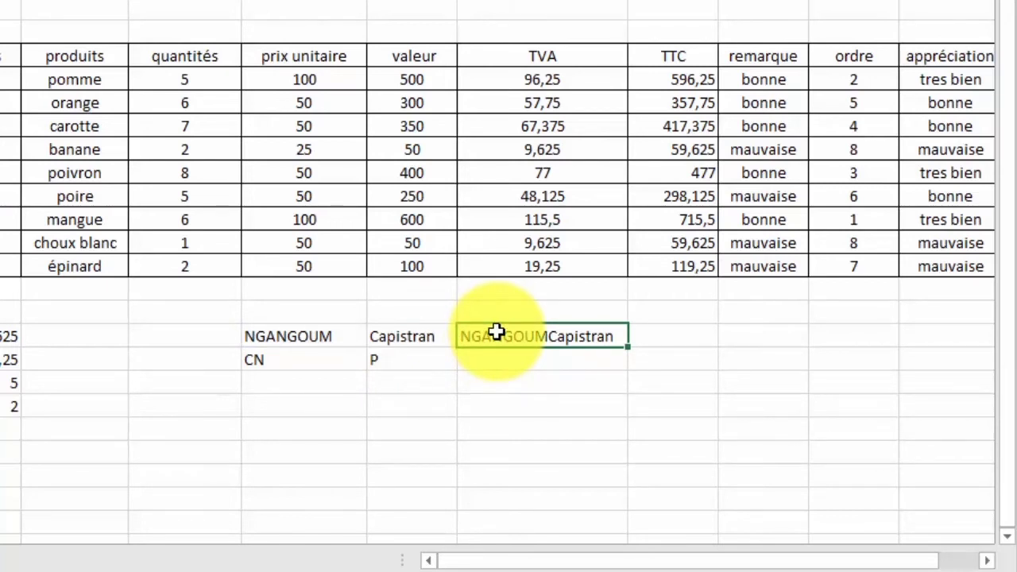
pyautogui.press('Delete')
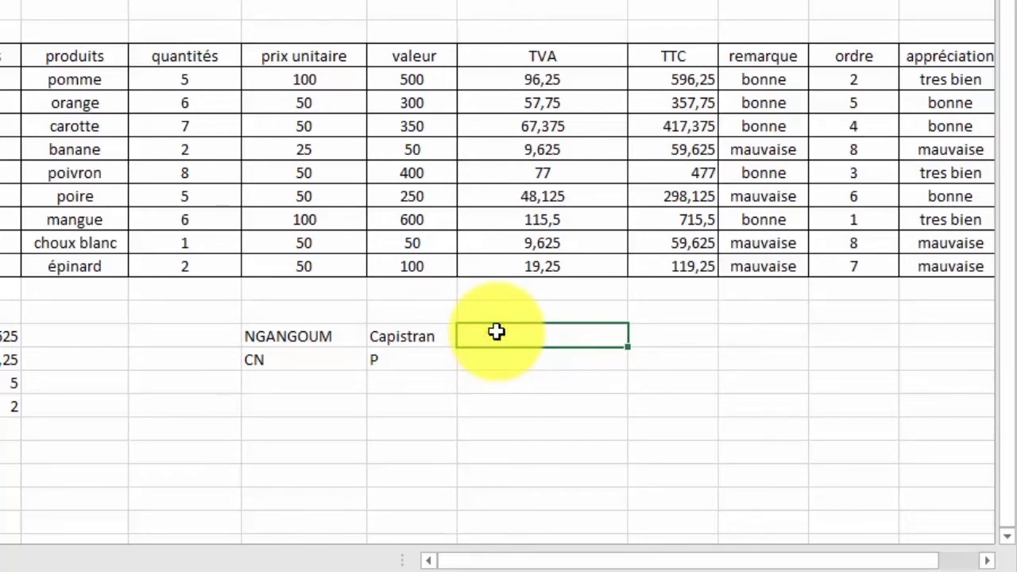
pyautogui.write('=')
pyautogui.click(334, 336)
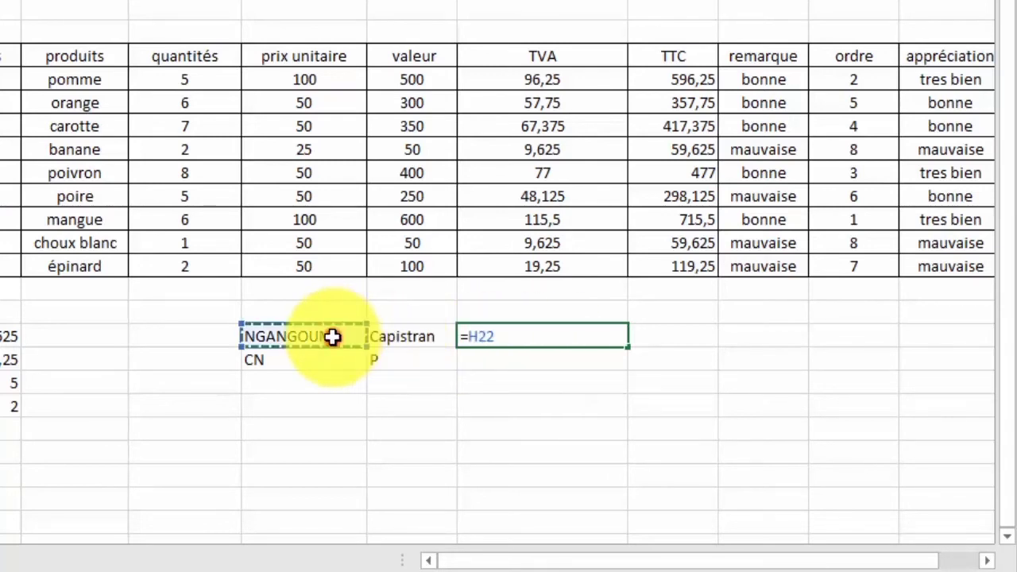
pyautogui.write('&')
pyautogui.write('"')
pyautogui.write('&')
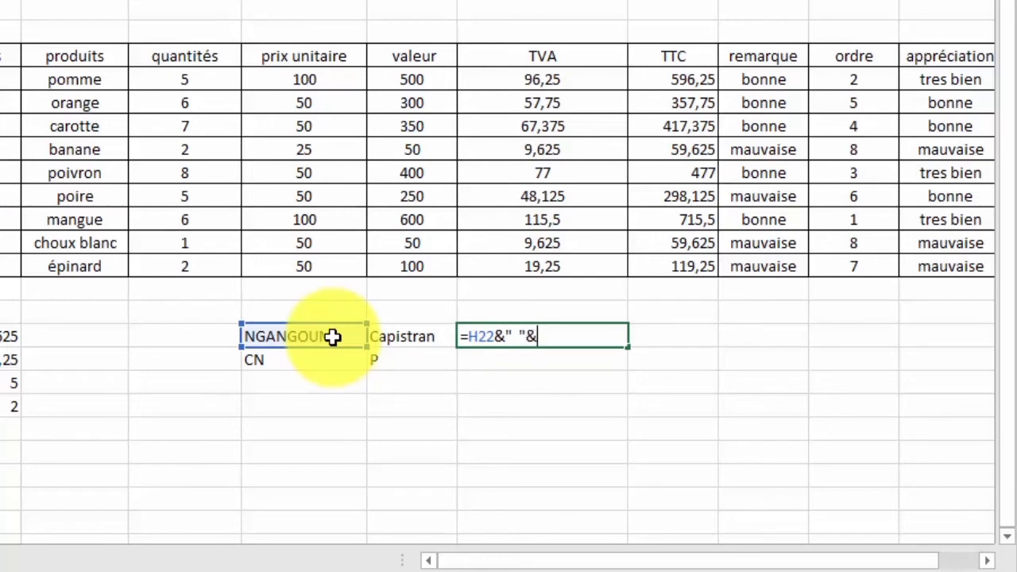
pyautogui.click(389, 336)
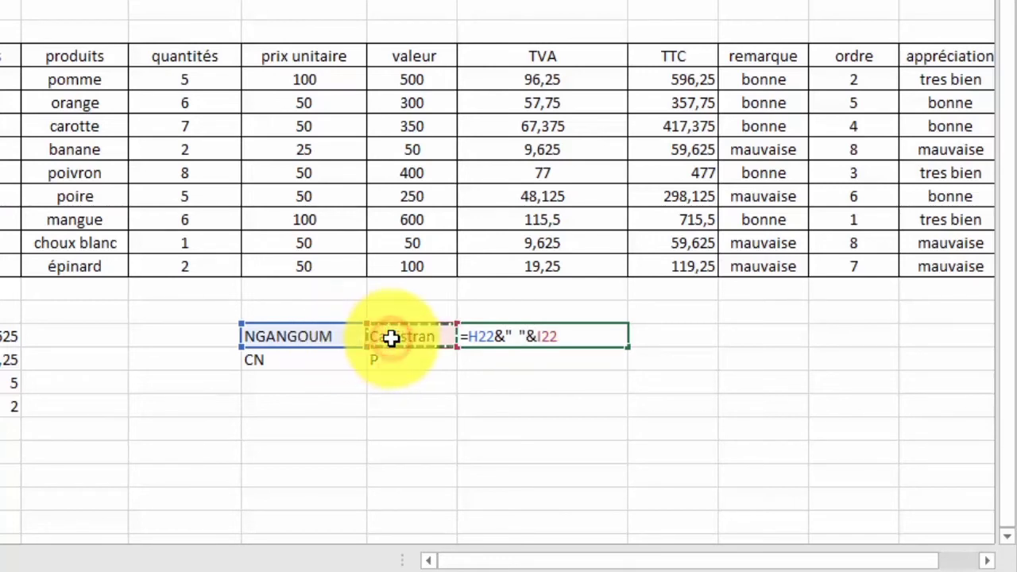
pyautogui.press('Return')
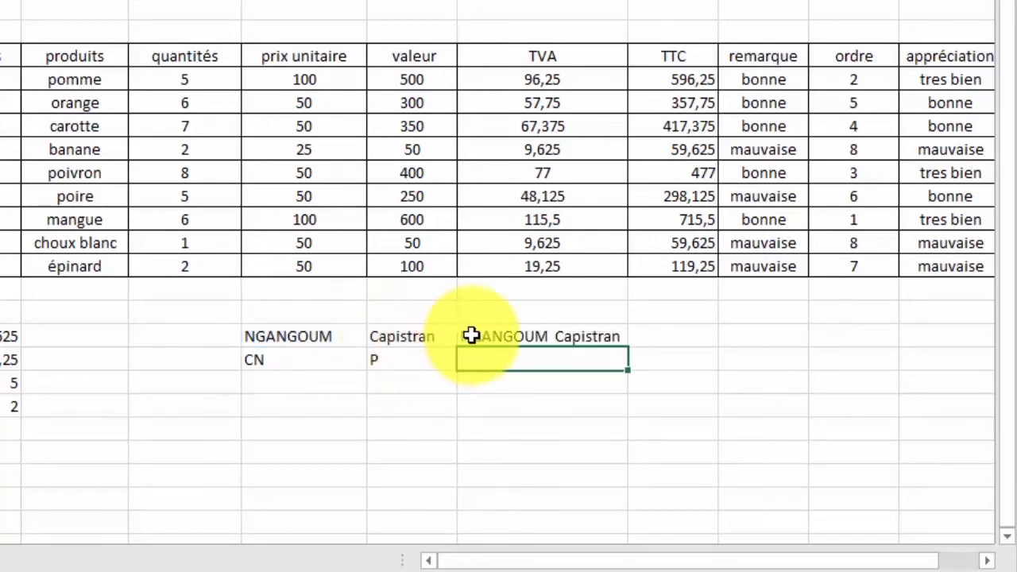
pyautogui.click(471, 337)
pyautogui.moveTo(628, 347); pyautogui.dragTo(627, 373)
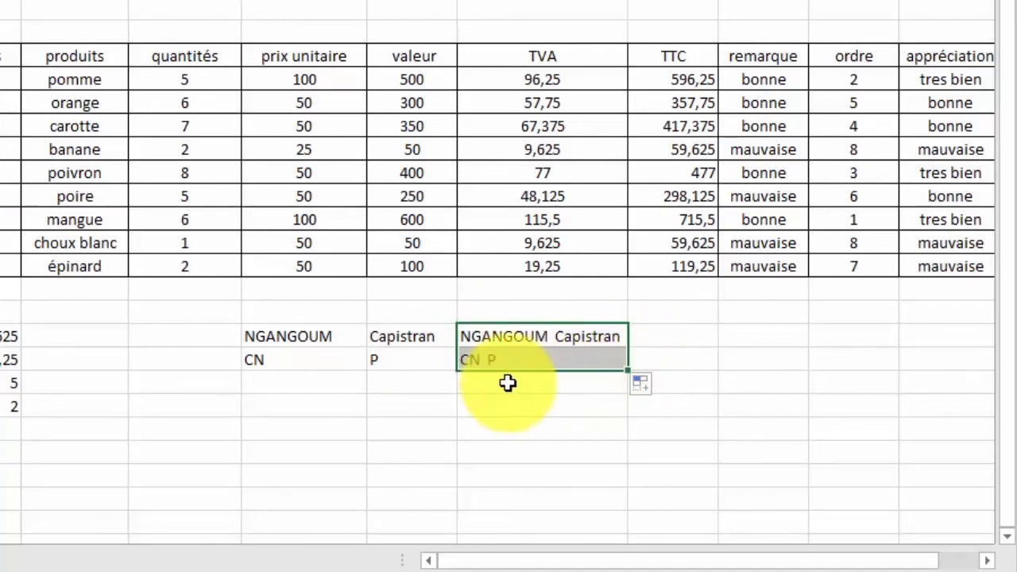
pyautogui.click(499, 381)
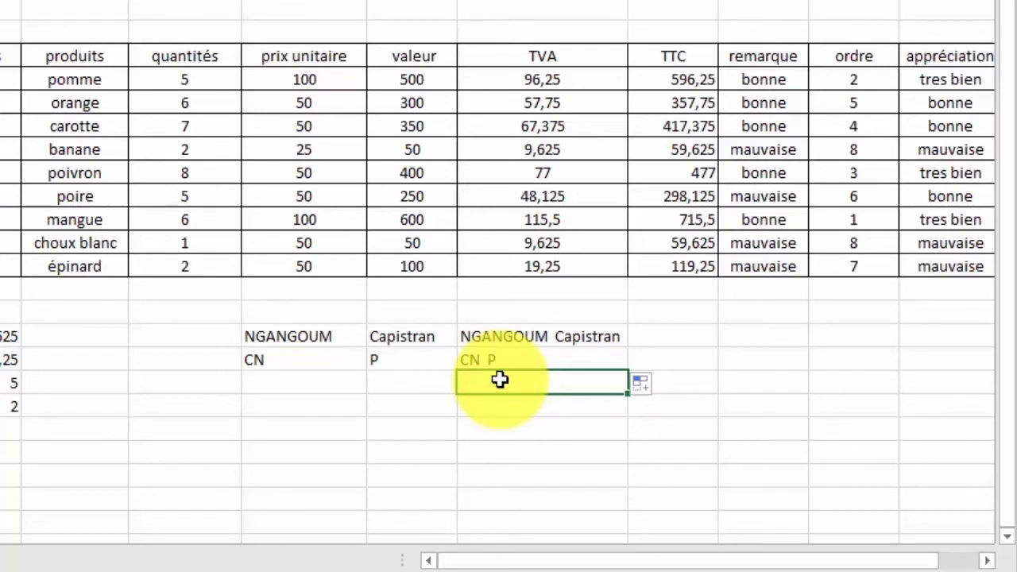
# Enter =AUJOURDHUI() in H25 so it shows today's date, 25/05/2022.
pyautogui.click(286, 405)
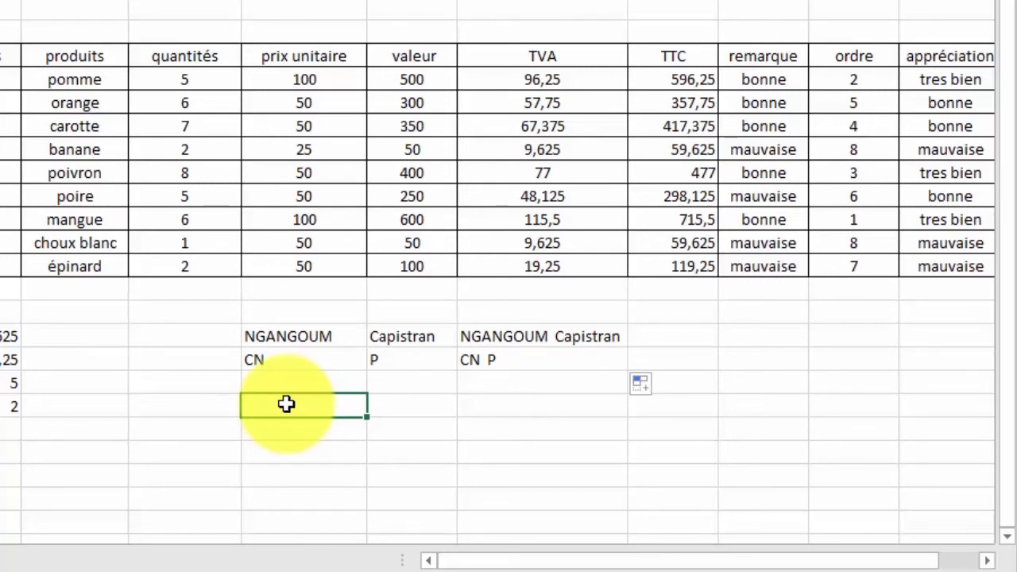
pyautogui.write('=auj')
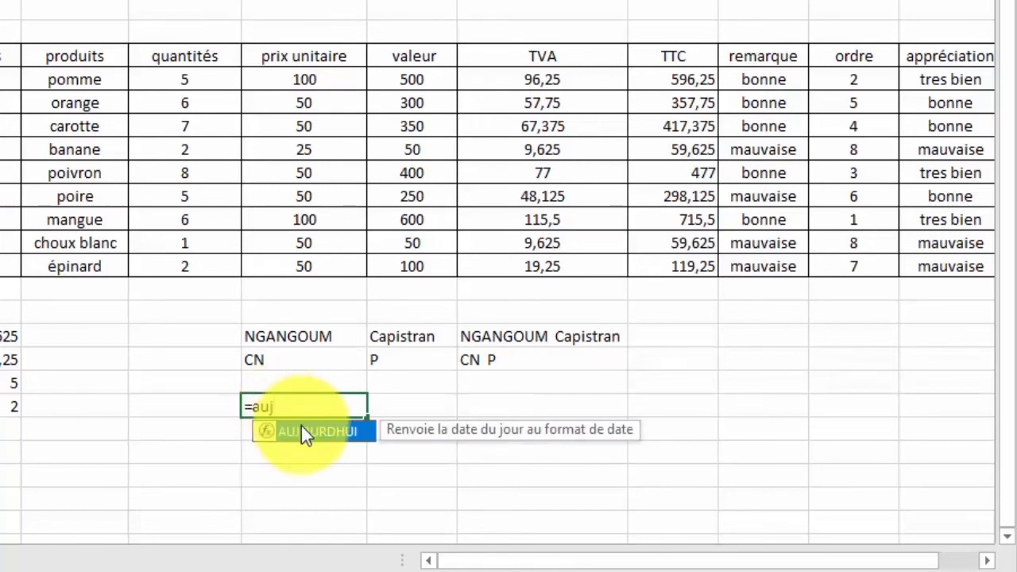
pyautogui.doubleClick(301, 429)
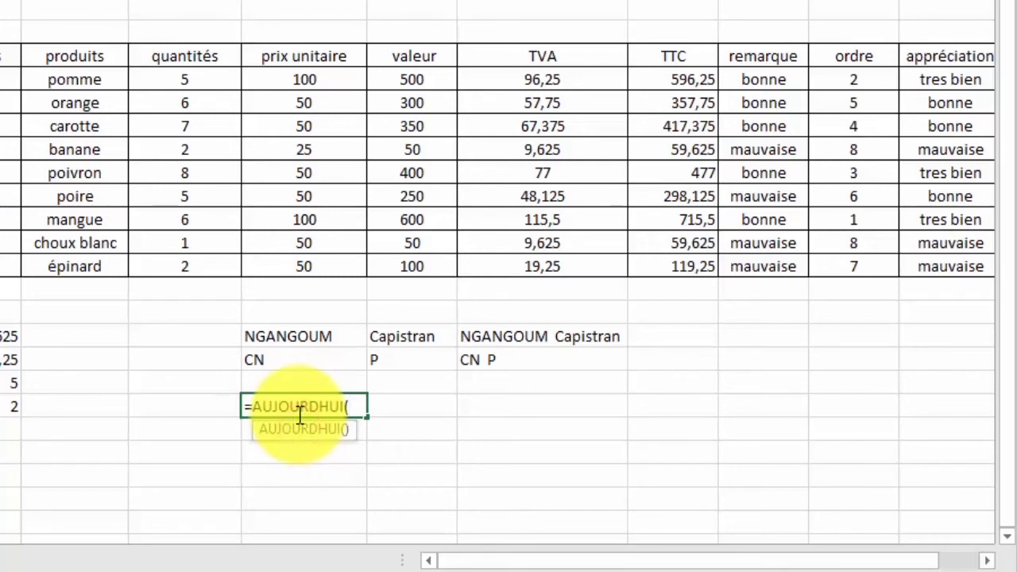
pyautogui.write(')')
pyautogui.press('Return')
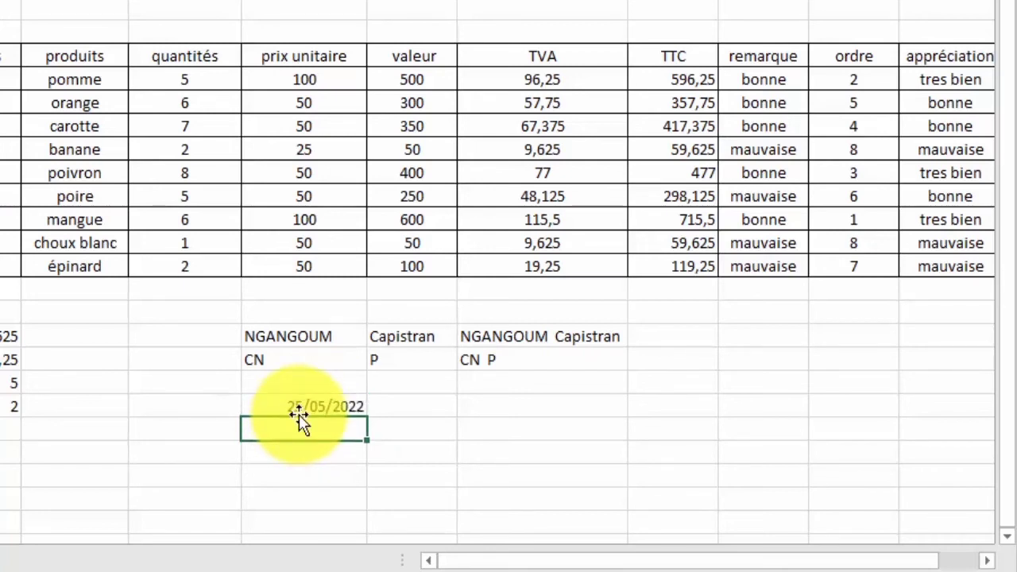
pyautogui.click(310, 403)
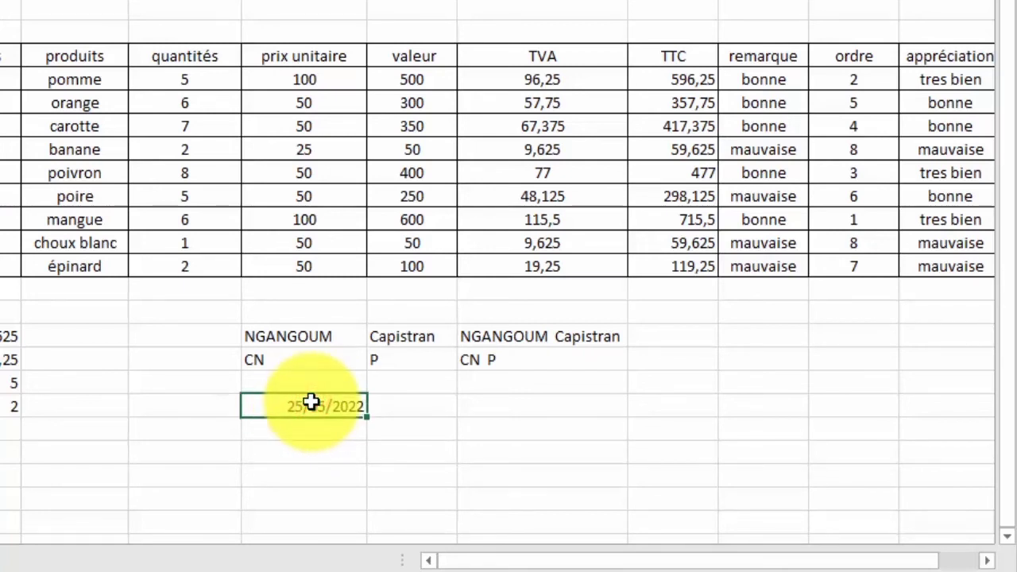
pyautogui.click(440, 405)
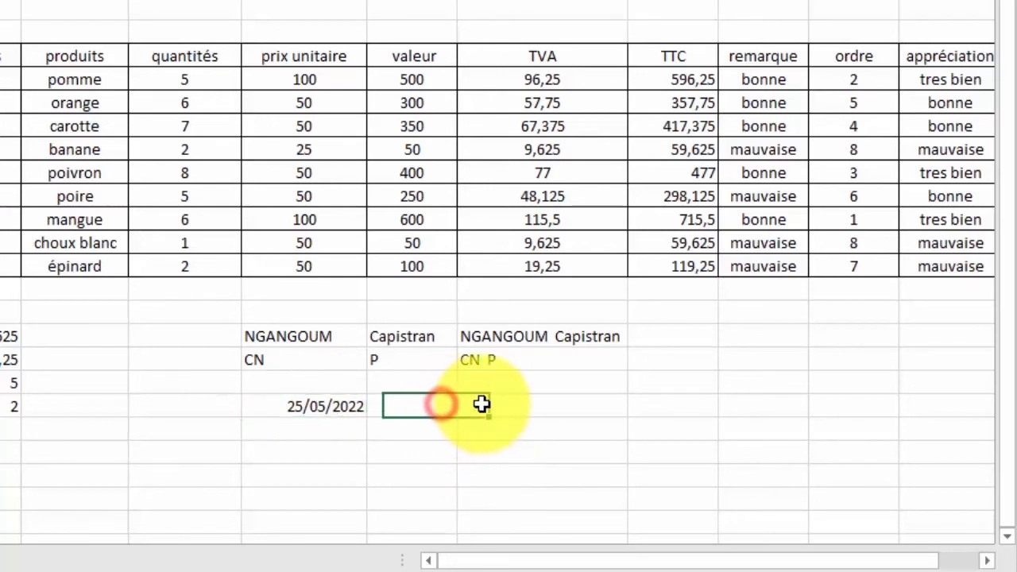
# Enter =TEXTE(H25;"jjjj") in J25 to extract the weekday name.
pyautogui.click(481, 404)
pyautogui.click(445, 404)
pyautogui.click(485, 404)
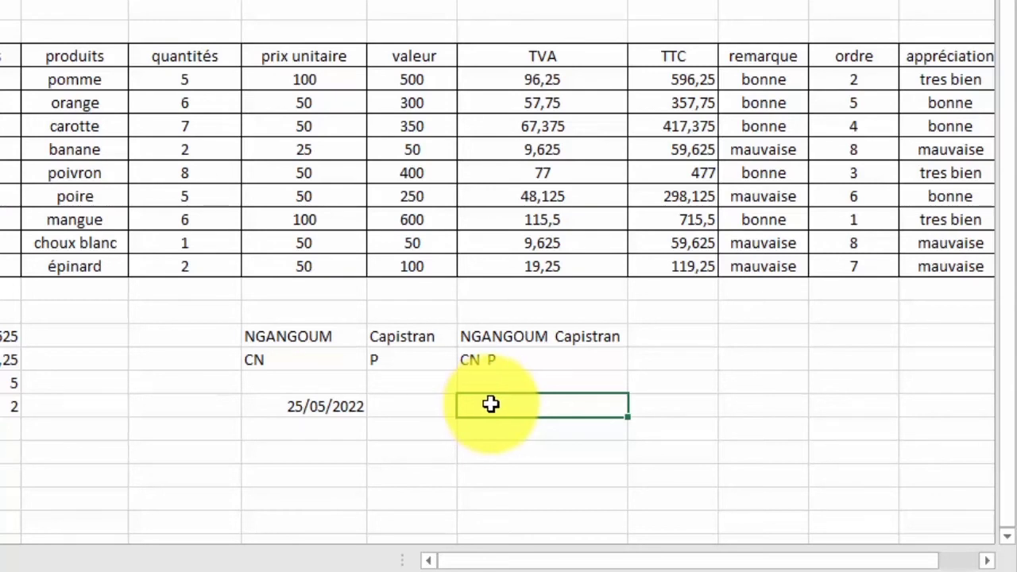
pyautogui.write('=tex')
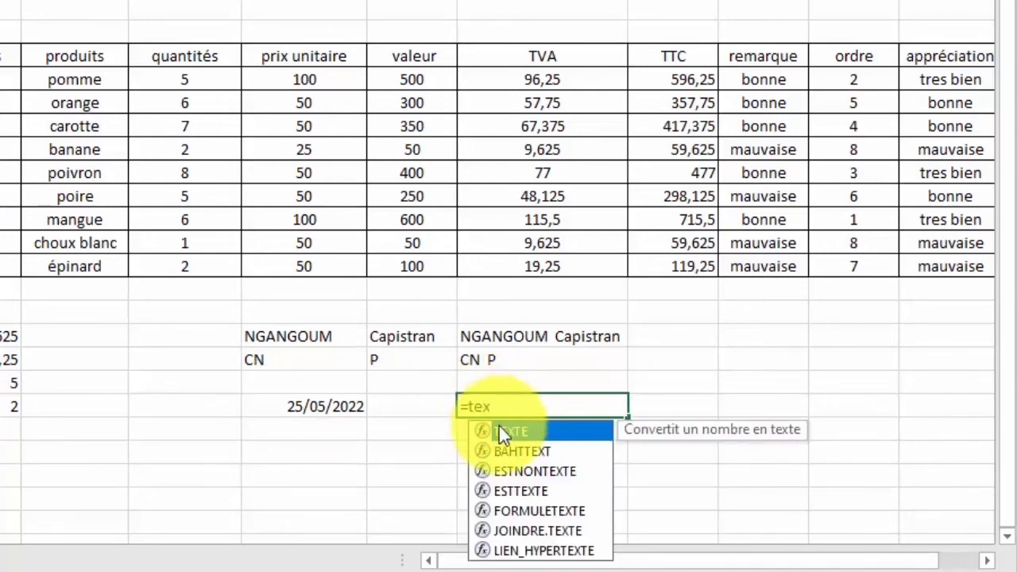
pyautogui.doubleClick(519, 431)
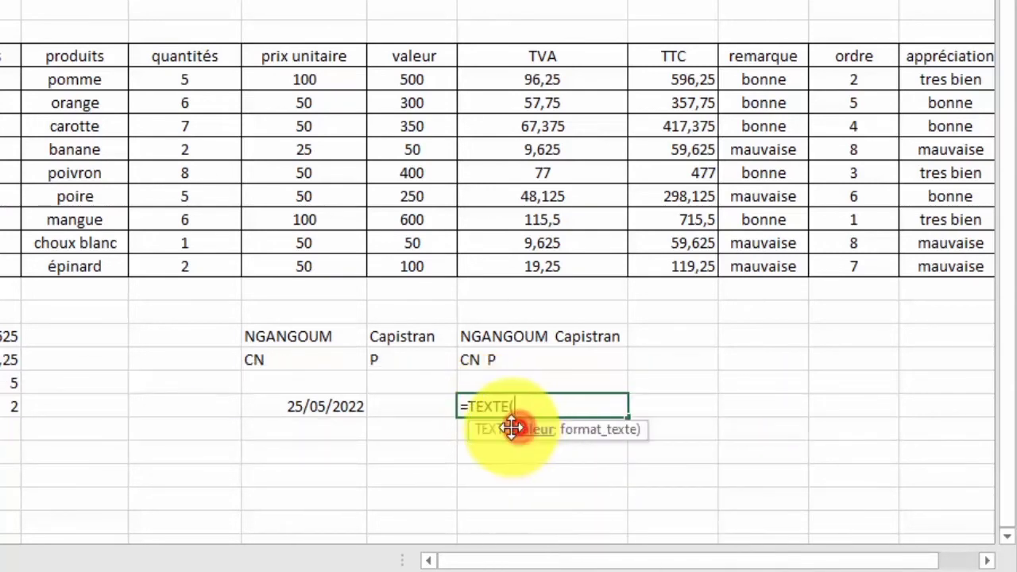
pyautogui.click(311, 406)
pyautogui.write(';')
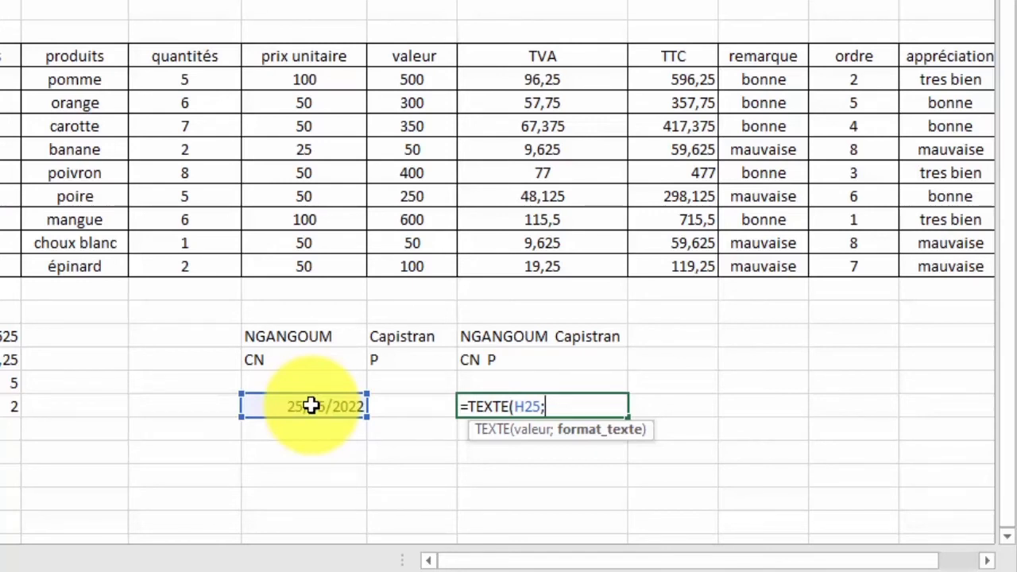
pyautogui.write('"jjjj"')
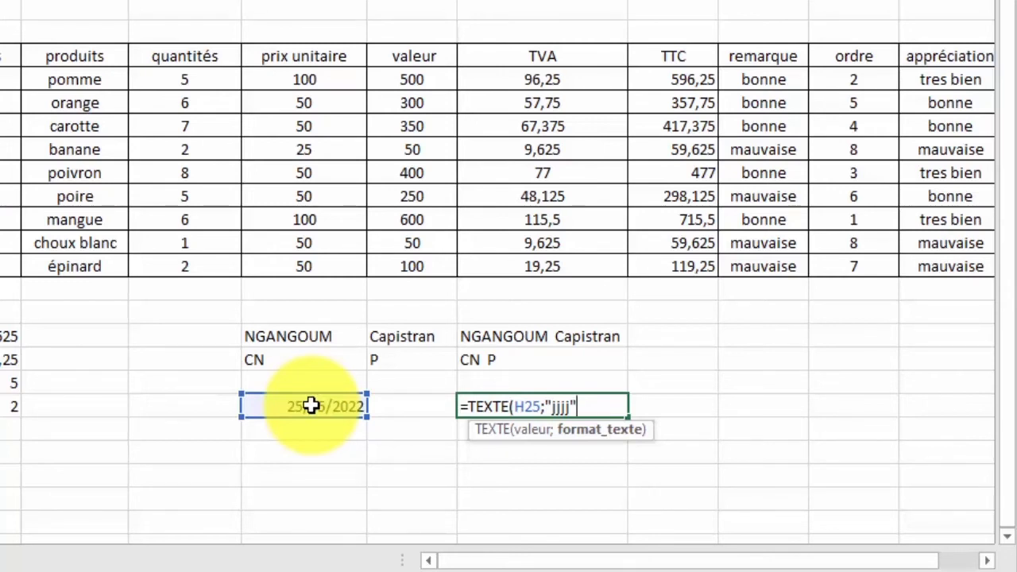
pyautogui.write(')')
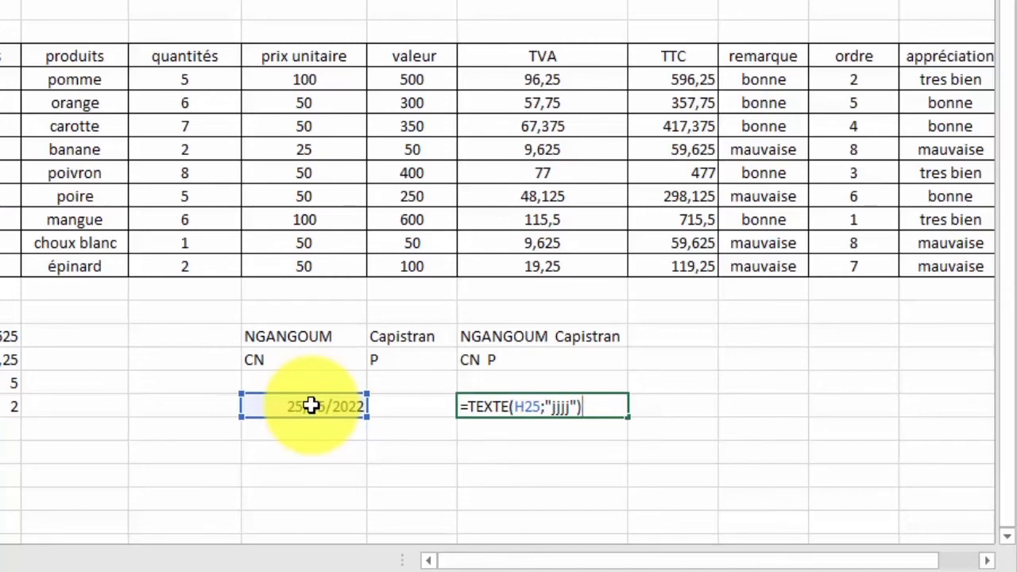
pyautogui.press('Return')
# Change J25's format code from jjjj to dddd so it shows mercredi.
pyautogui.click(517, 406)
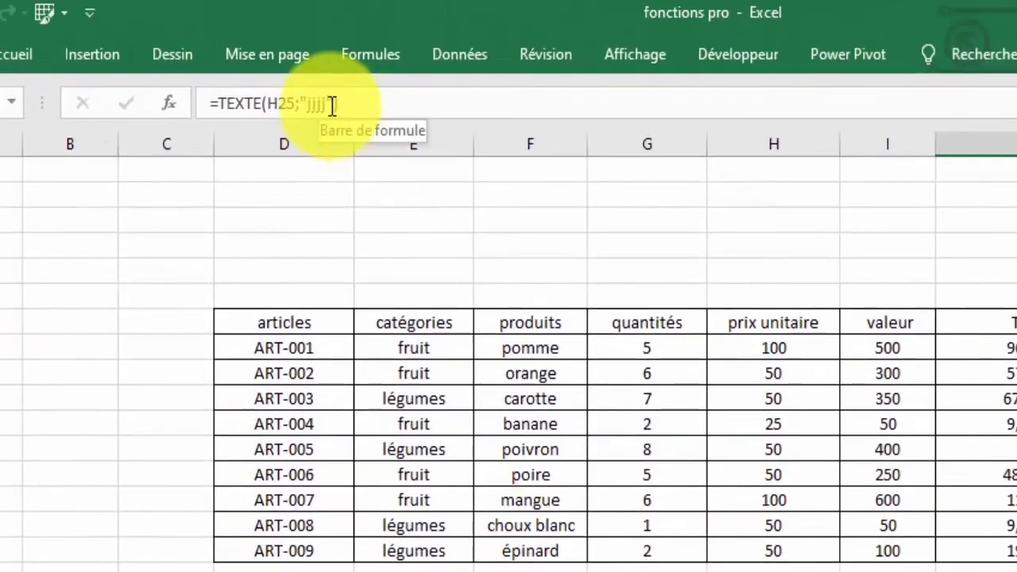
pyautogui.click(329, 106)
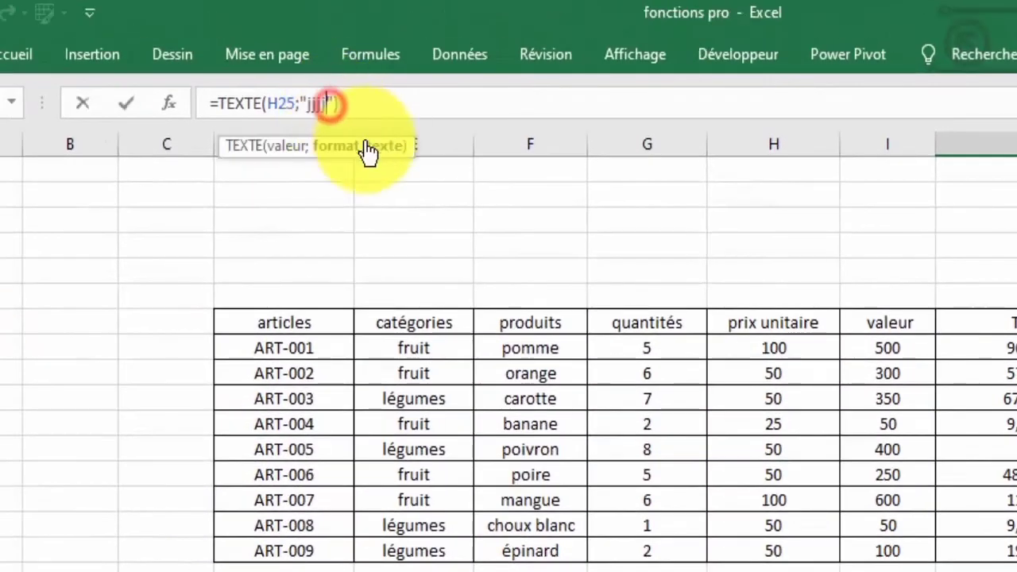
pyautogui.press('BackSpace')
pyautogui.press('BackSpace')
pyautogui.press('BackSpace')
pyautogui.press('BackSpace')
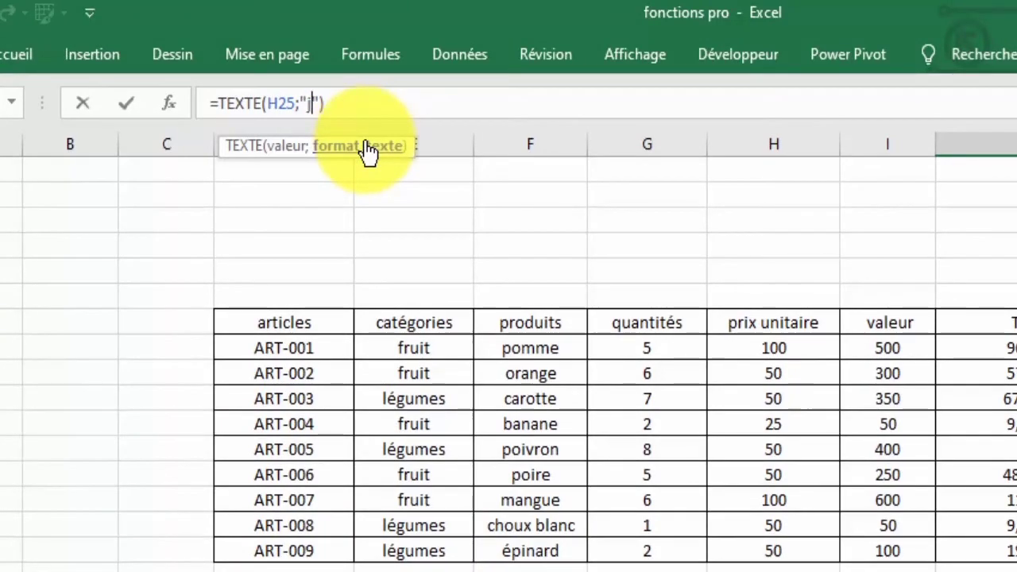
pyautogui.write('dddd')
pyautogui.press('Return')
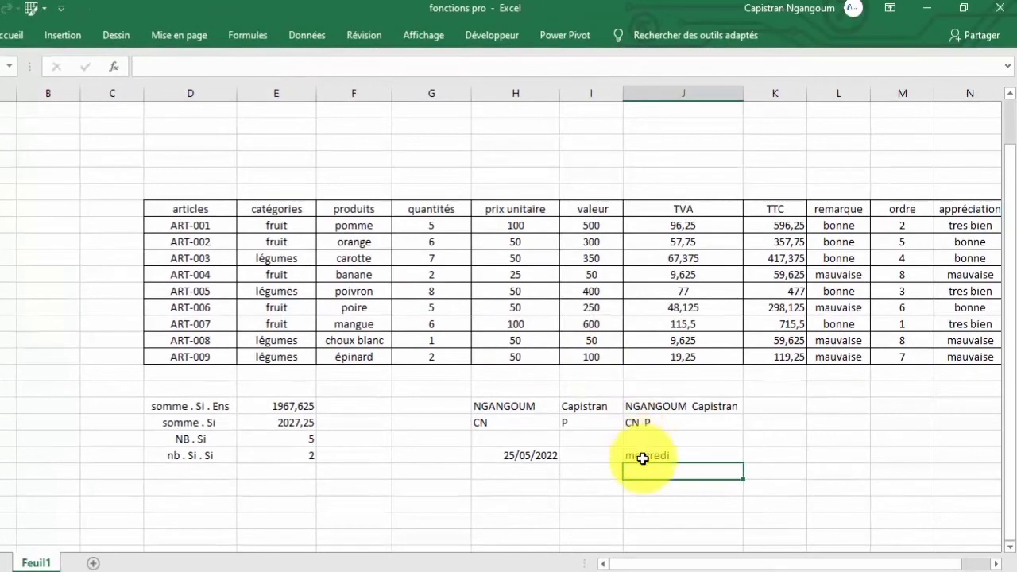
pyautogui.click(639, 451)
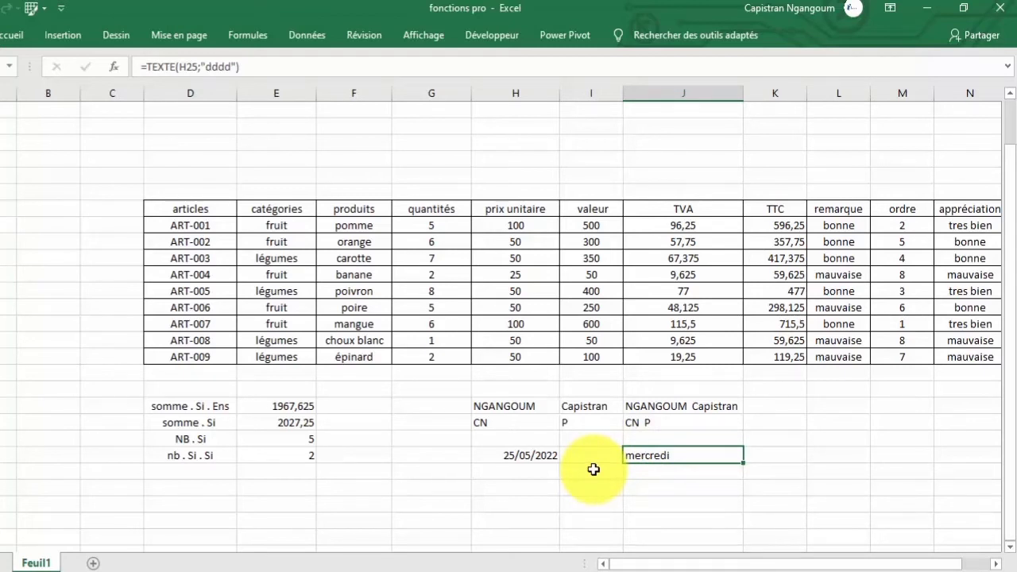
pyautogui.click(671, 473)
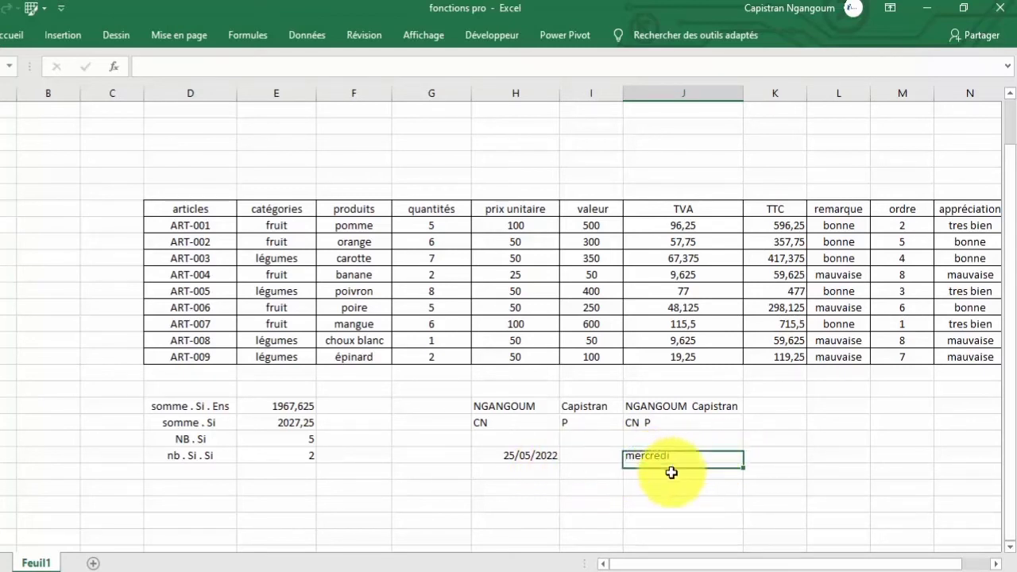
pyautogui.write('=')
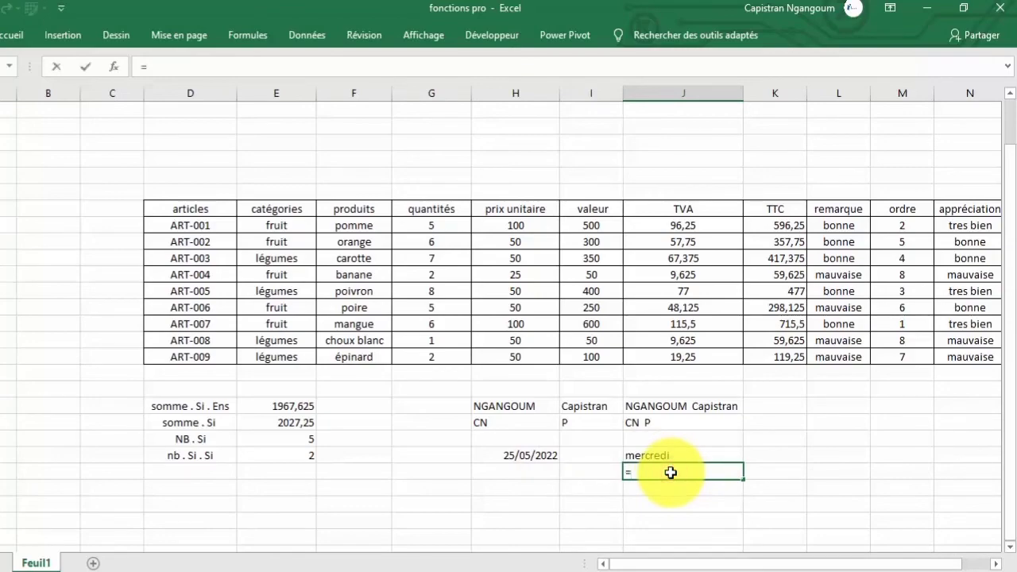
pyautogui.write('tex')
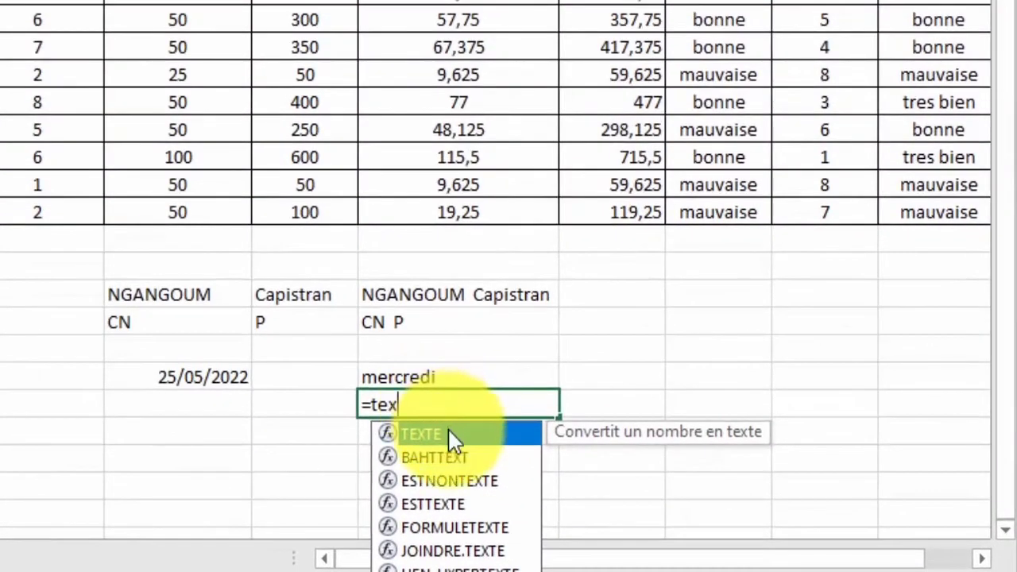
# Complete =TEXTE(H25;"mmmm") in J26 to show mai, and begin a TEXTE formula in J27.
pyautogui.doubleClick(449, 433)
pyautogui.click(209, 377)
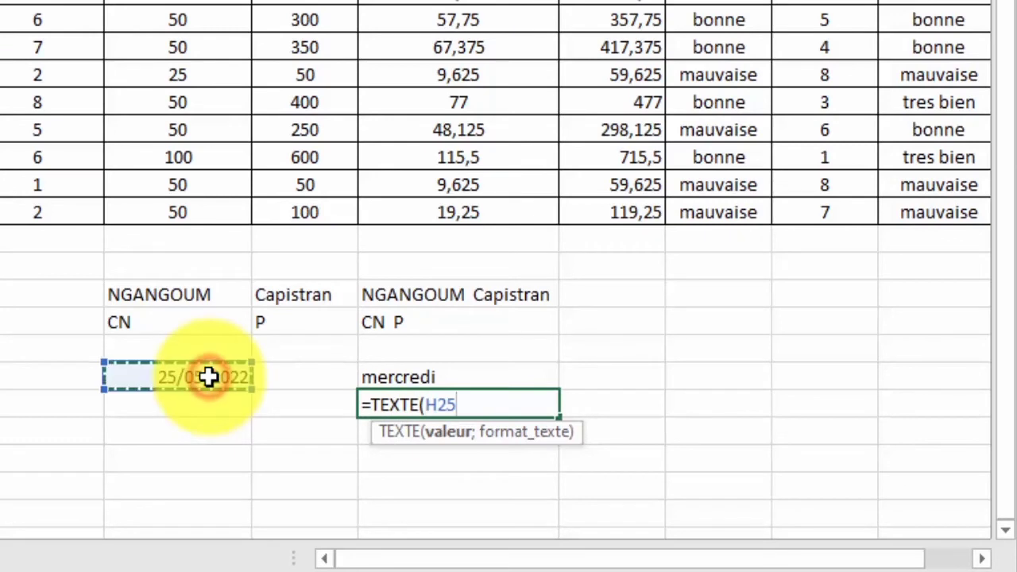
pyautogui.write(';')
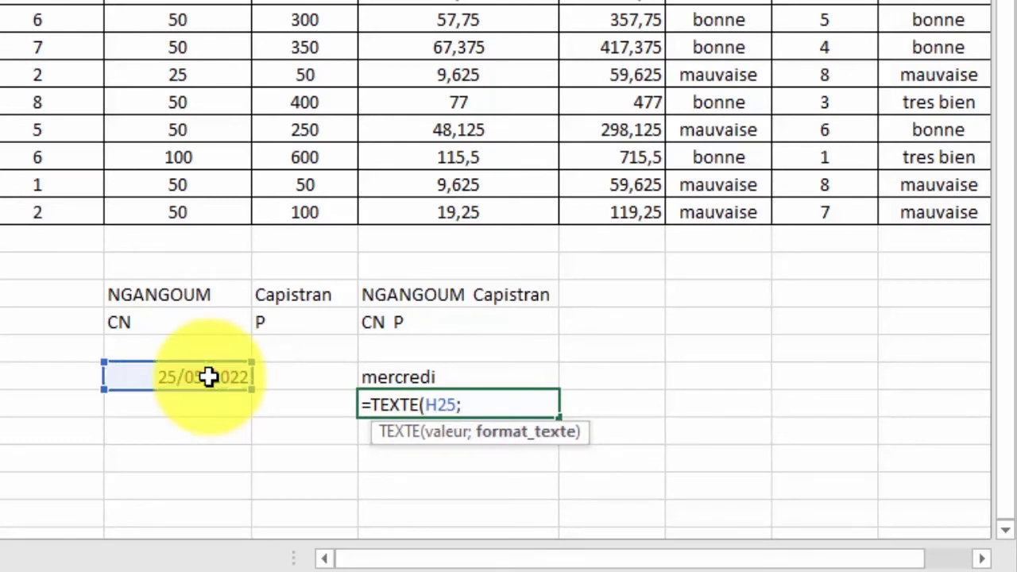
pyautogui.write('"mm mm"')
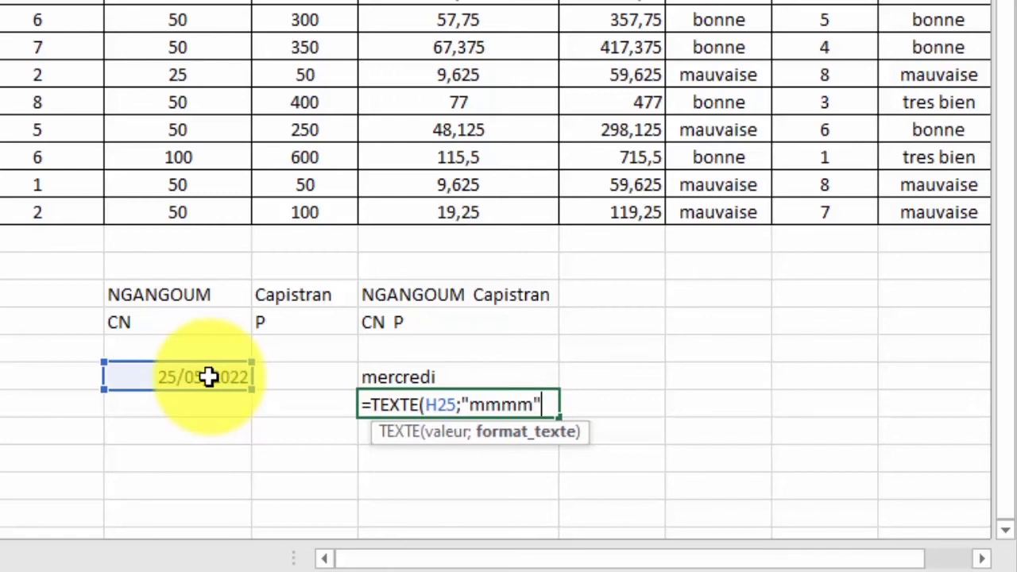
pyautogui.write(')')
pyautogui.press('Return')
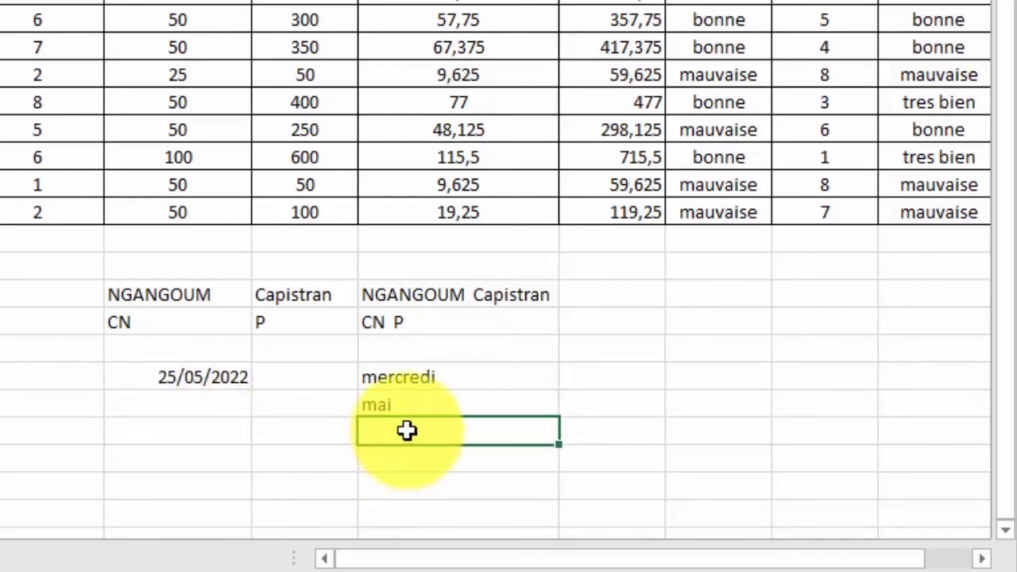
pyautogui.write('=texte')
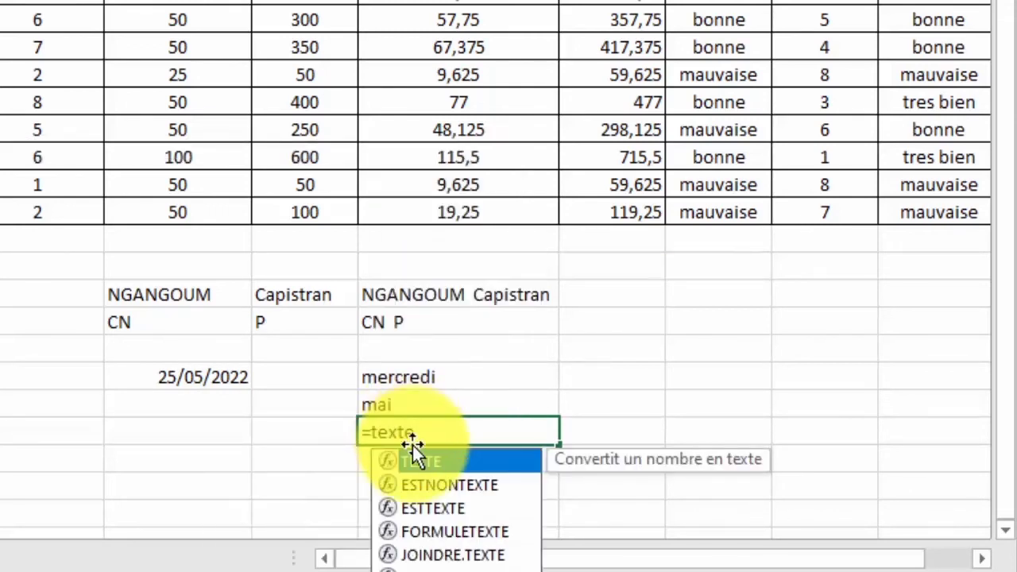
pyautogui.doubleClick(417, 461)
# Finish J27's year formula, correcting its format code from aaaa to yyyy to show 2022.
pyautogui.click(201, 377)
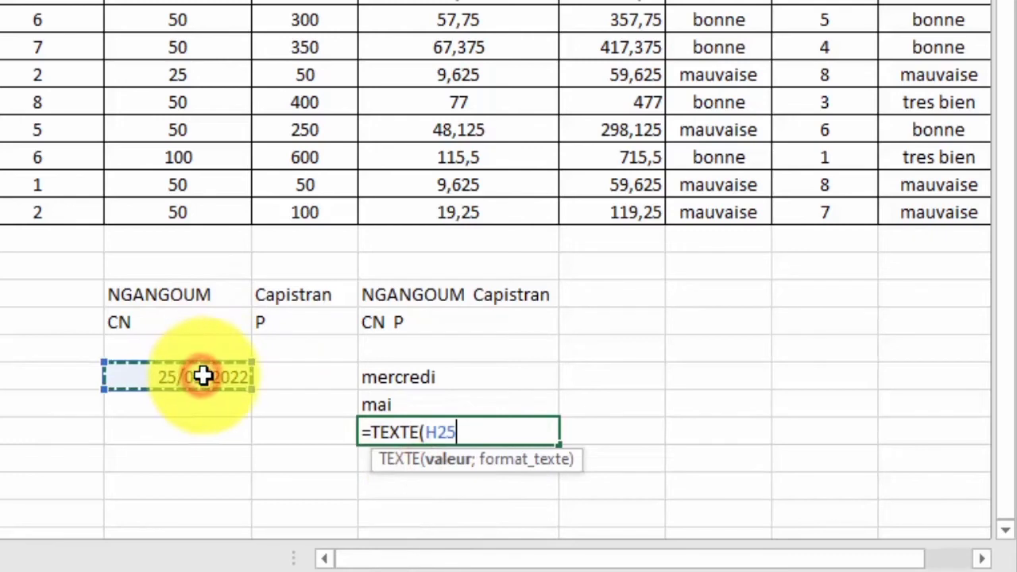
pyautogui.write(';"')
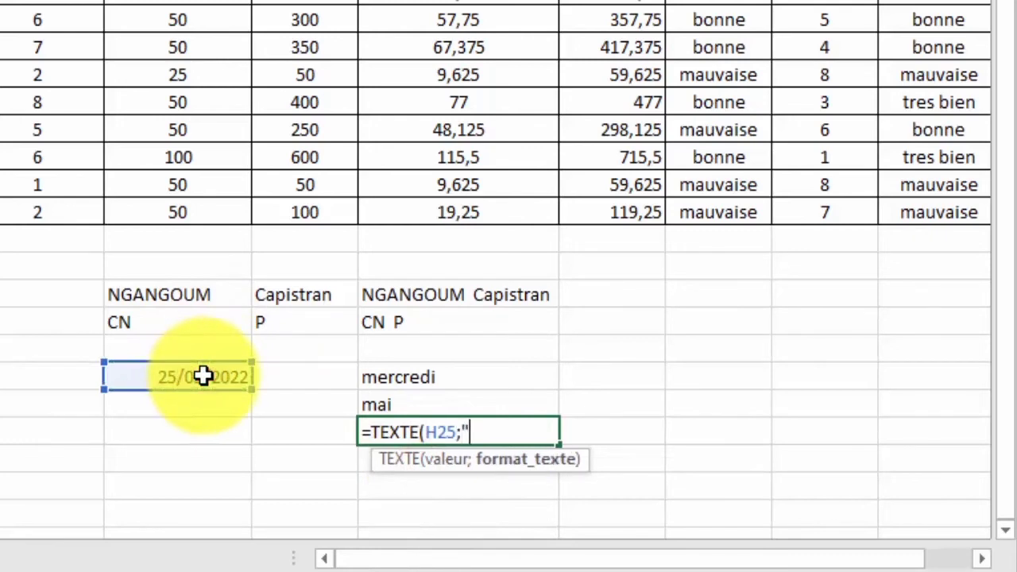
pyautogui.write('aaaa")')
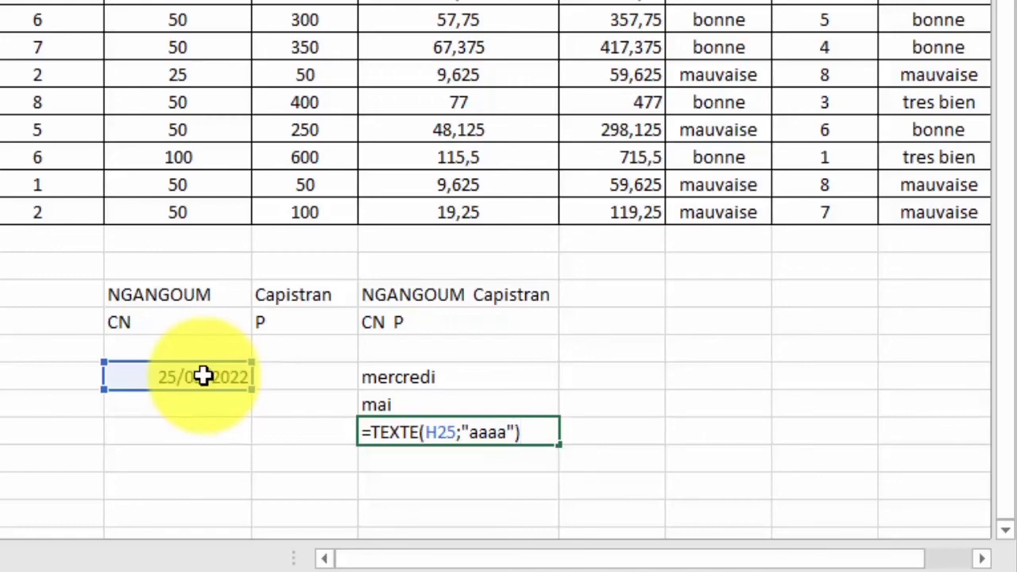
pyautogui.press('Return')
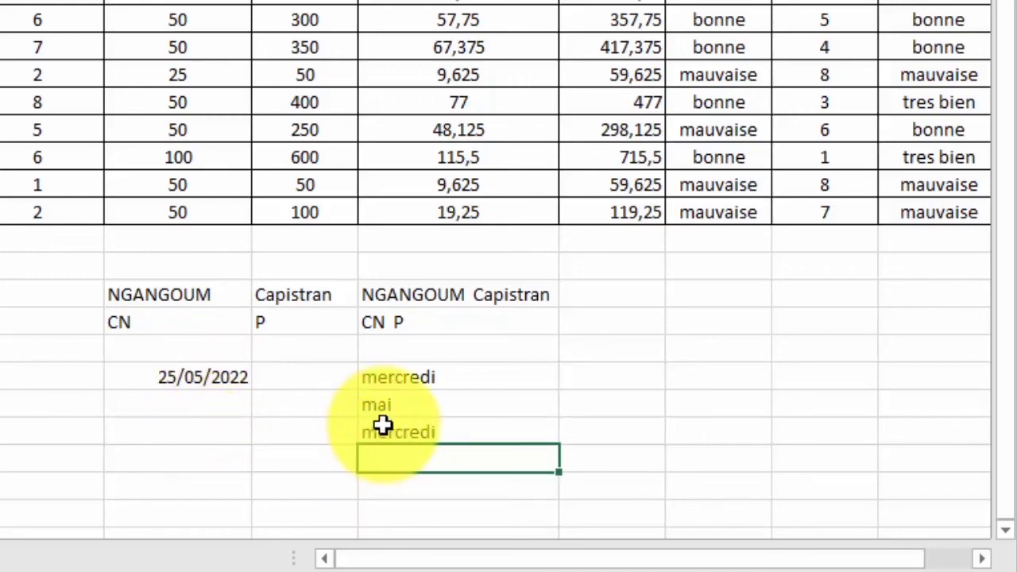
pyautogui.click(383, 425)
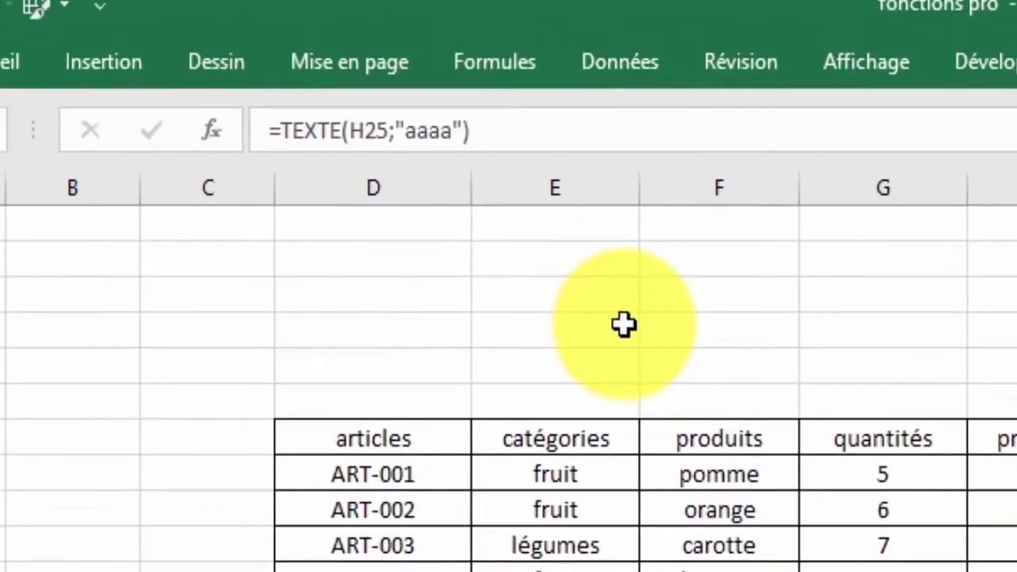
pyautogui.click(454, 132)
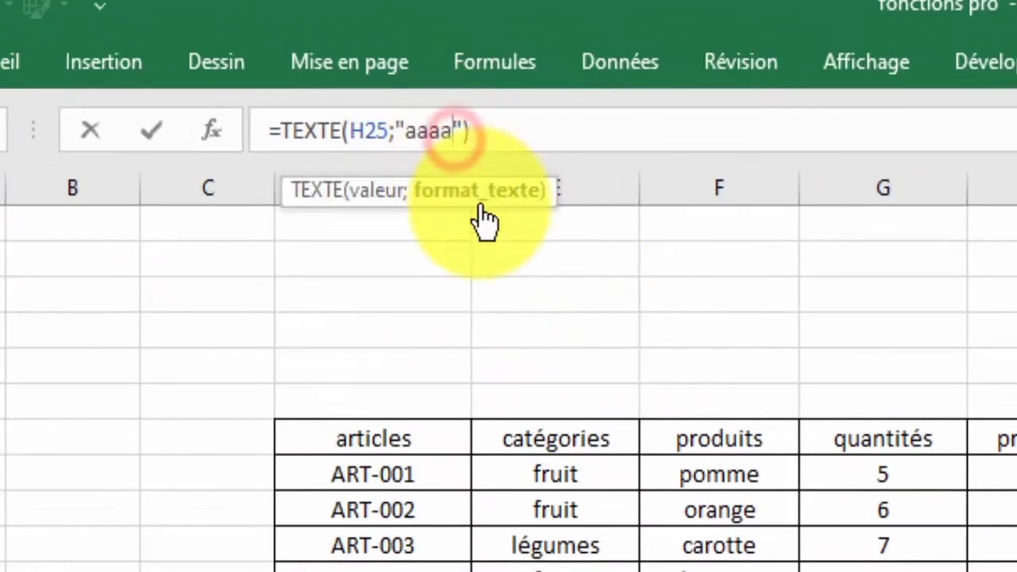
pyautogui.press('BackSpace')
pyautogui.press('BackSpace')
pyautogui.press('BackSpace')
pyautogui.press('BackSpace')
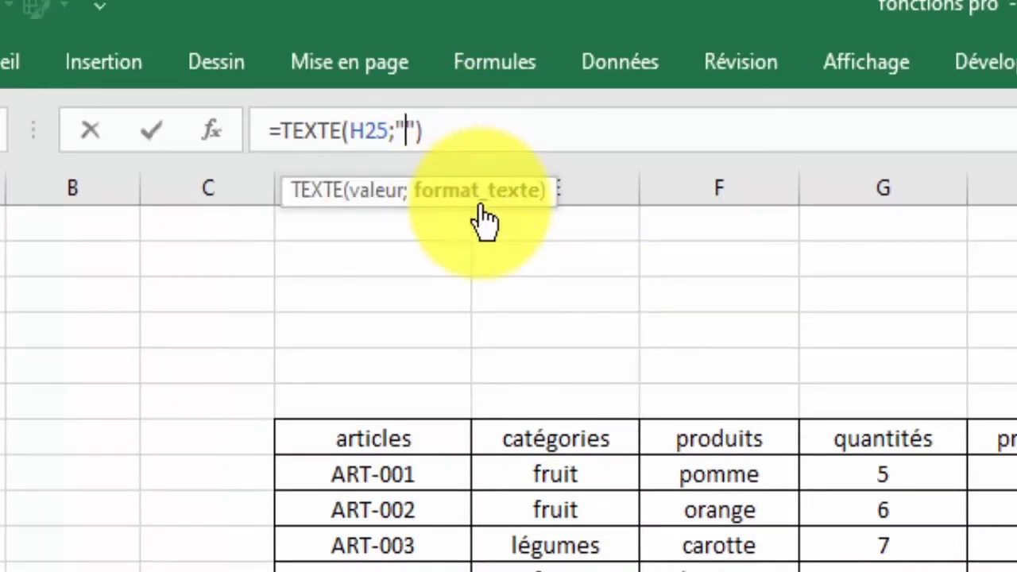
pyautogui.write('yyyy')
pyautogui.press('Return')
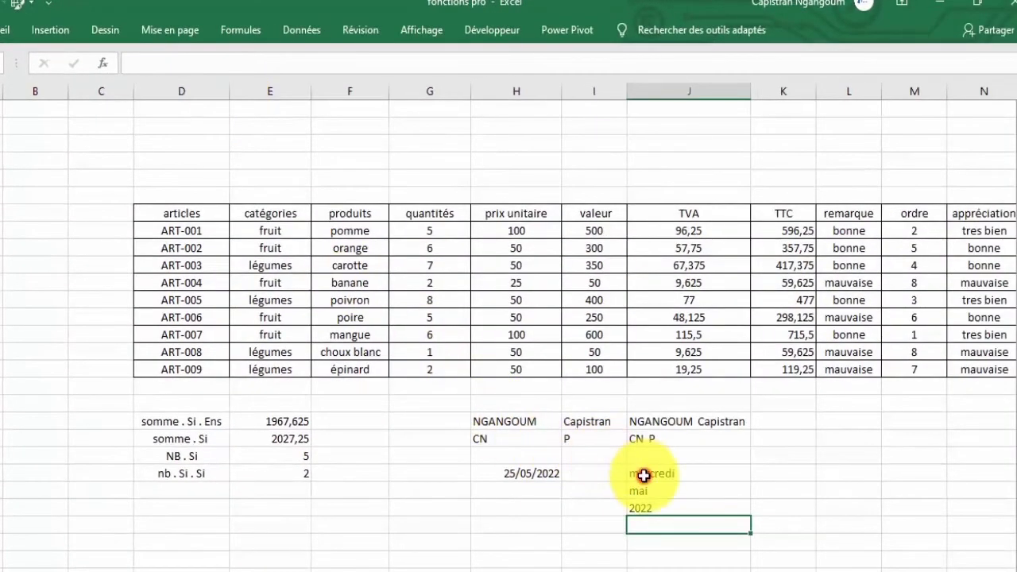
# Review the weekday, month and year formulas in J25 to J27.
pyautogui.click(665, 493)
pyautogui.click(663, 511)
pyautogui.click(647, 492)
pyautogui.click(647, 509)
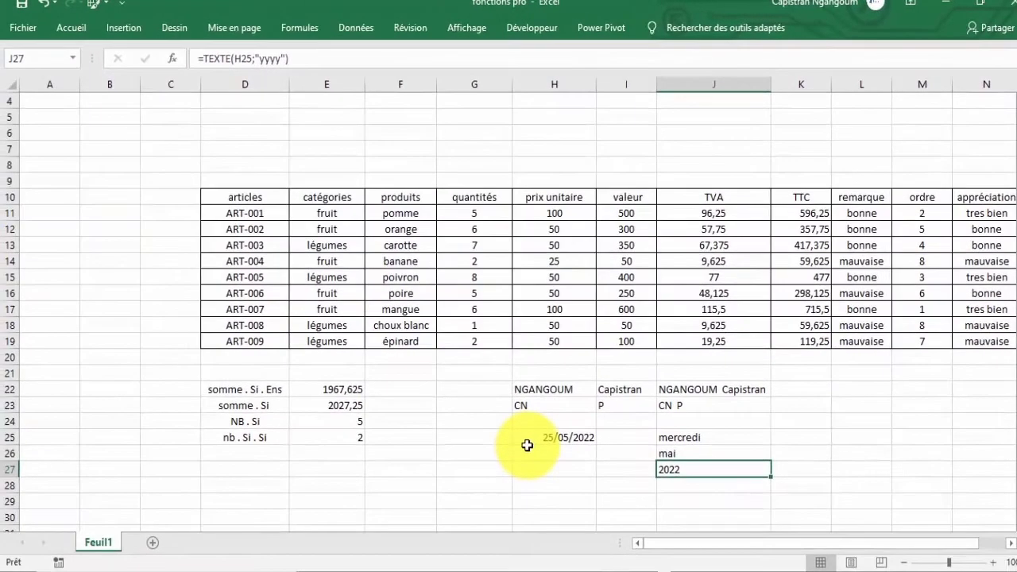
pyautogui.press('Down')
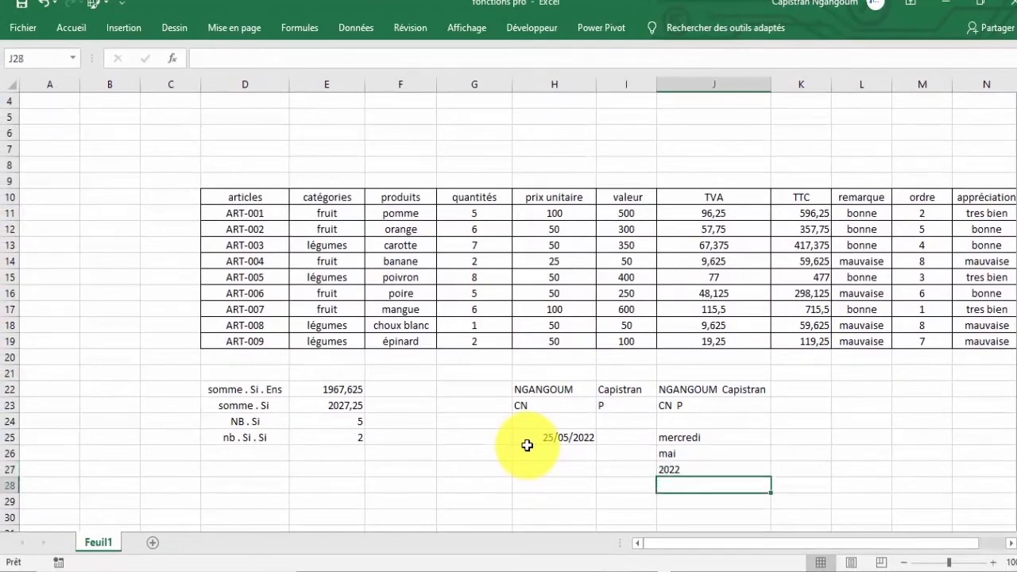
# Enter =NO.SEMAINE(H25;2) in J28 to return week number 22 with Monday-start weeks.
pyautogui.write('=no')
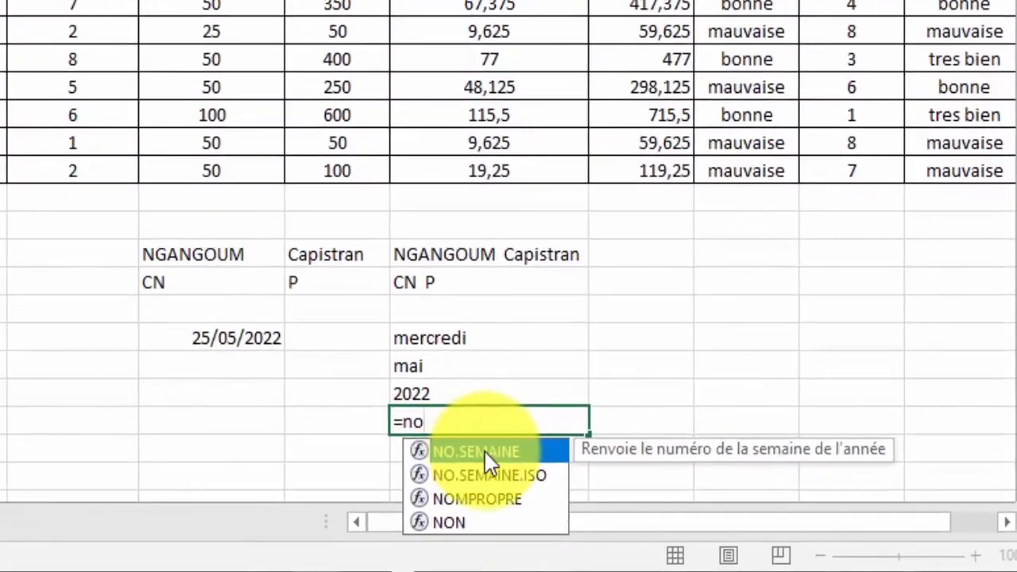
pyautogui.doubleClick(608, 486)
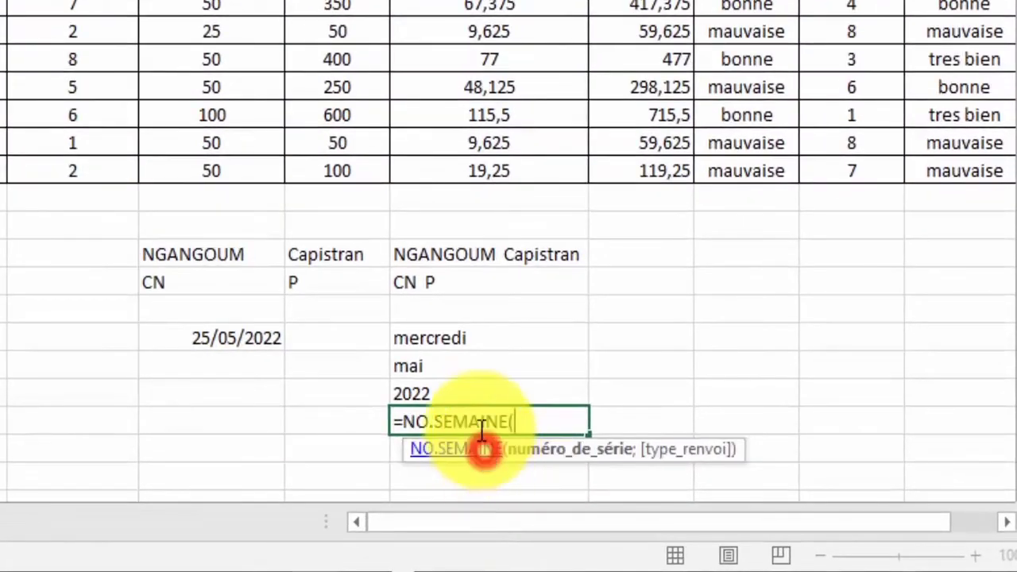
pyautogui.click(246, 336)
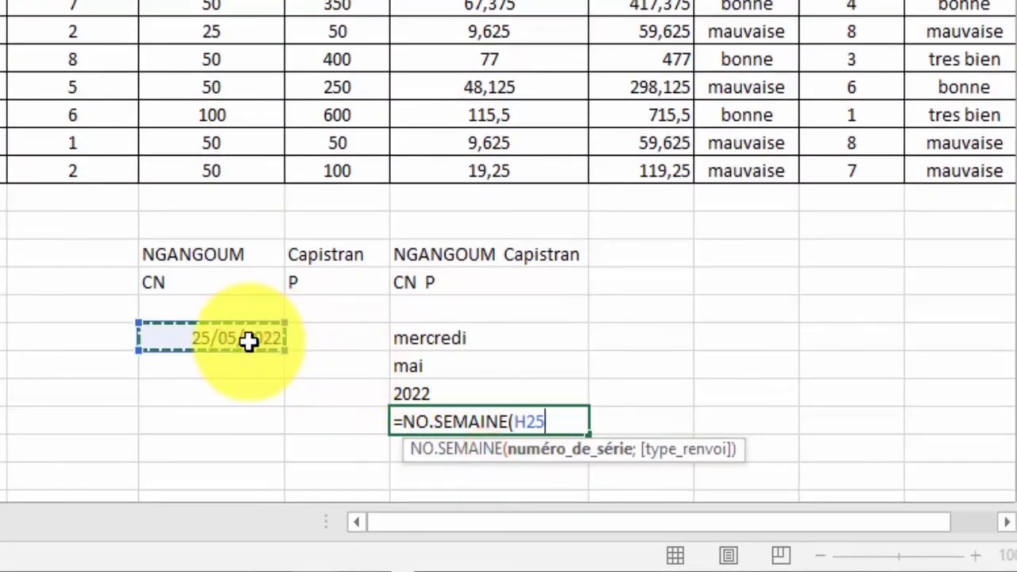
pyautogui.write(';')
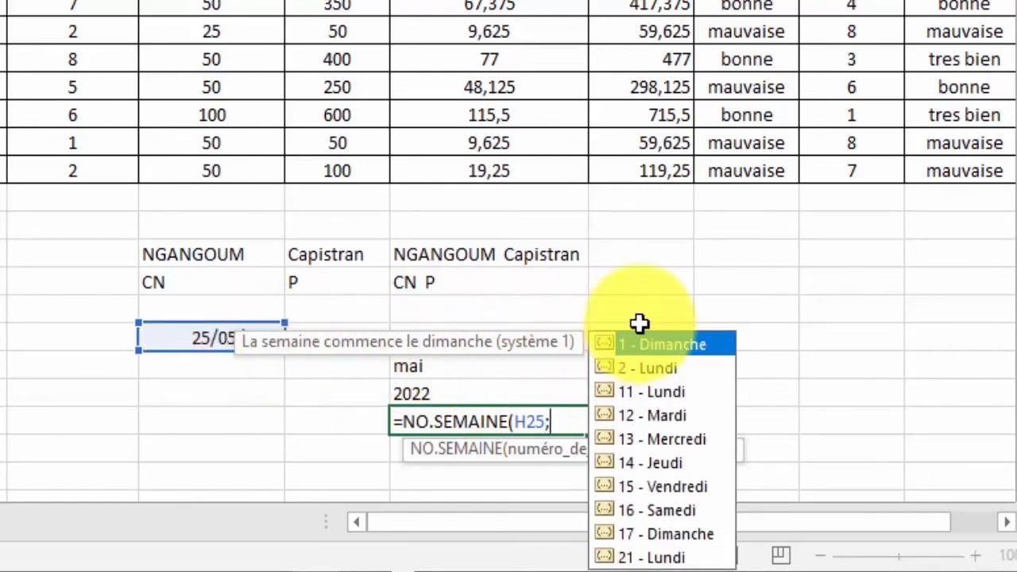
pyautogui.doubleClick(652, 367)
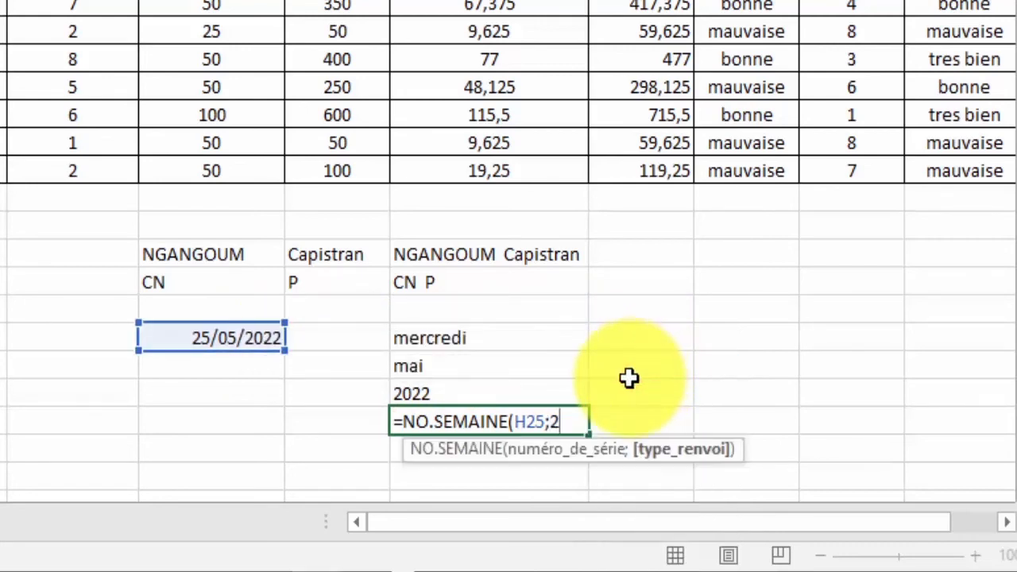
pyautogui.write(')')
pyautogui.press('Return')
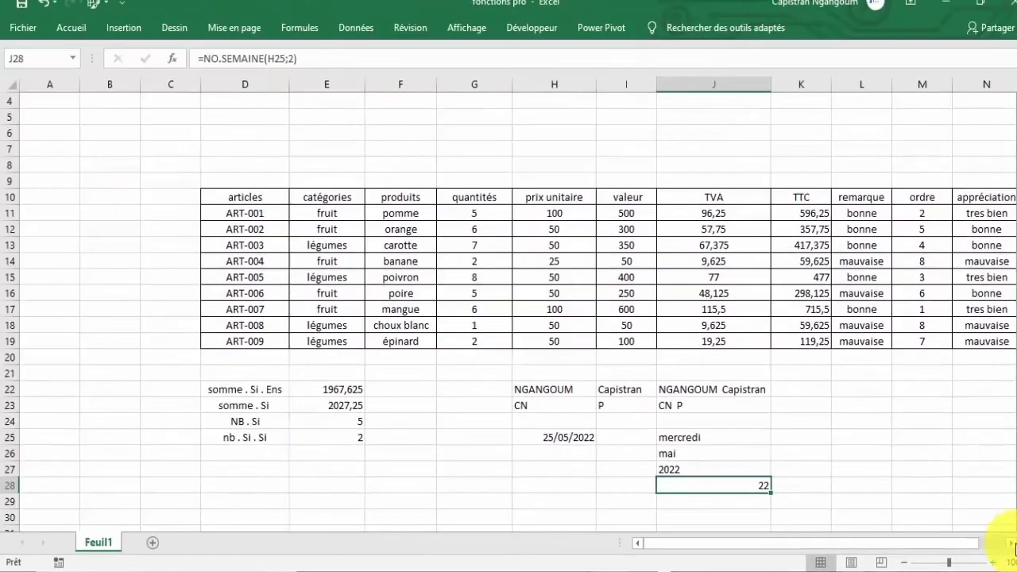
pyautogui.hscroll(3, 1011, 545)
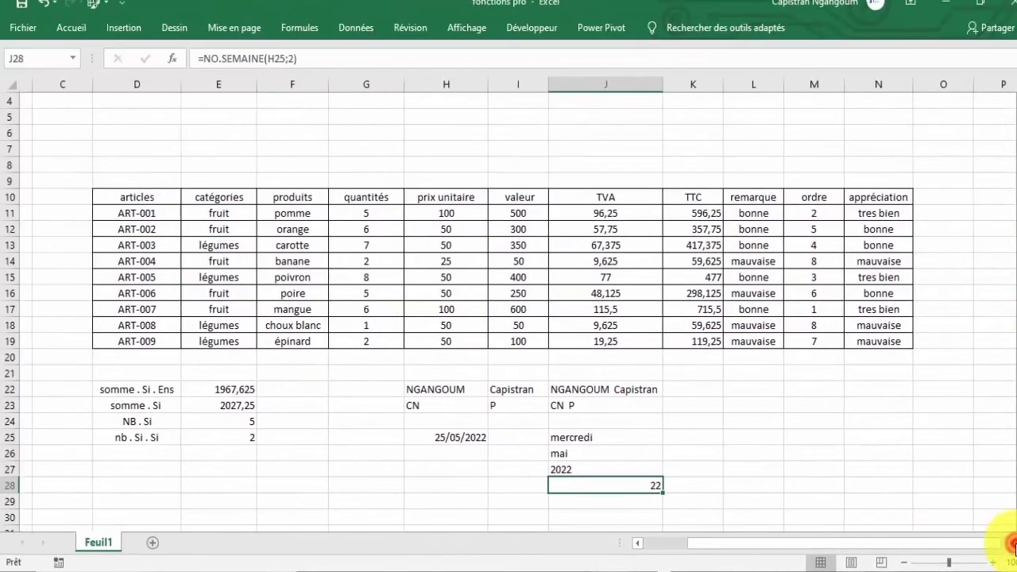
pyautogui.click(876, 196)
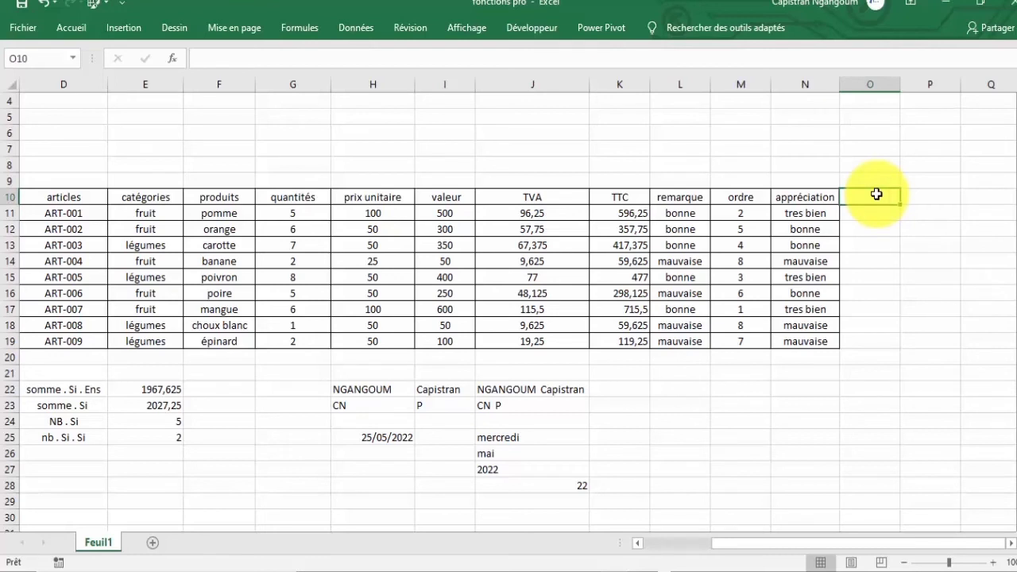
# Start =SI(K11<300;" in O11 and bring up the emoji panel for the first result.
pyautogui.click(880, 211)
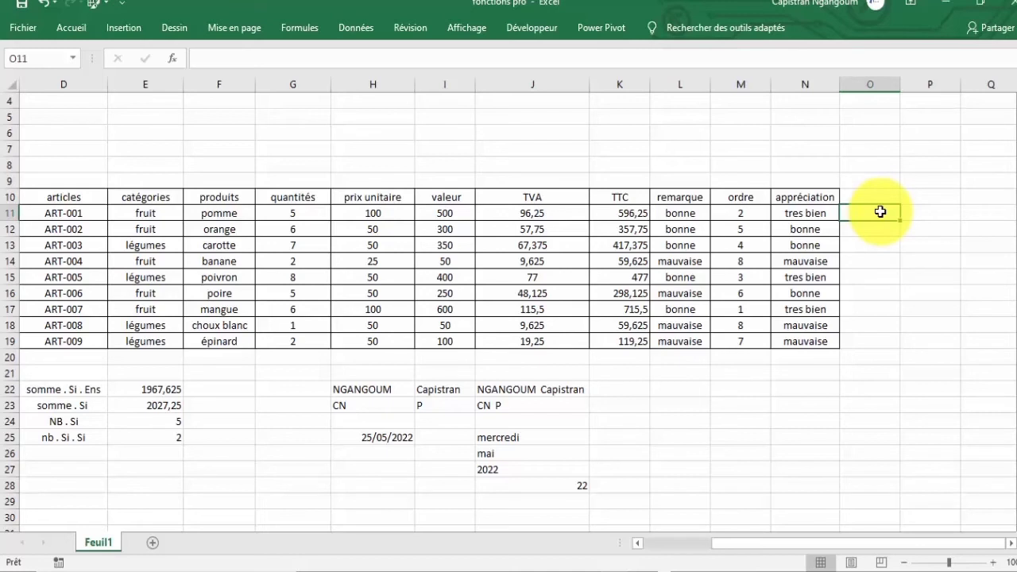
pyautogui.write('=')
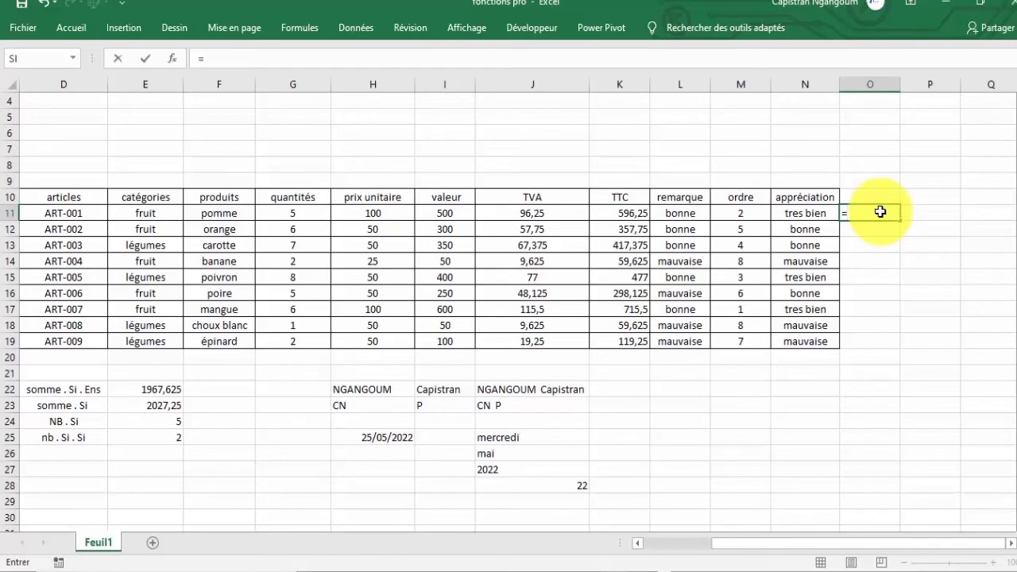
pyautogui.write('si')
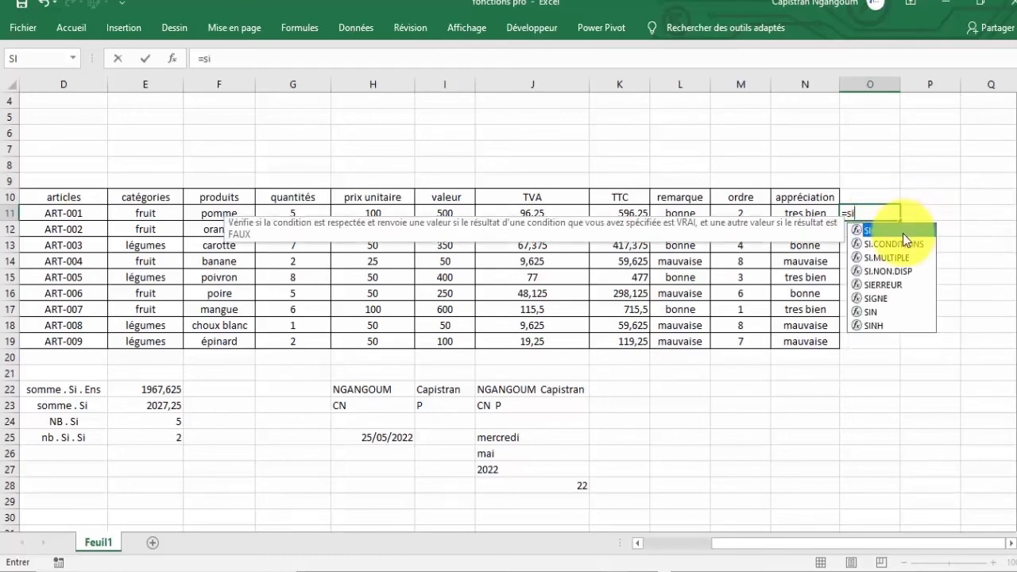
pyautogui.press('Tab')
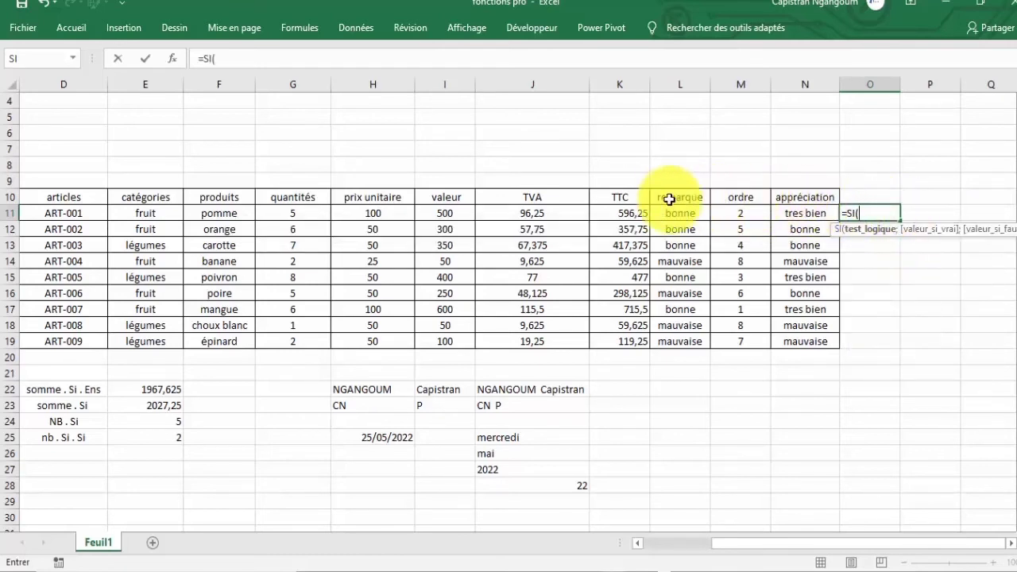
pyautogui.click(606, 212)
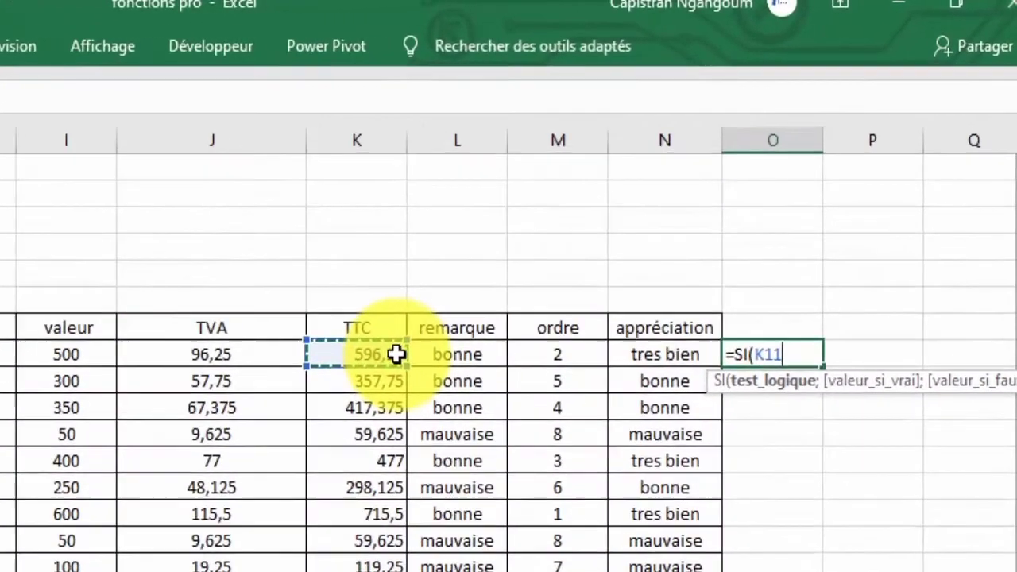
pyautogui.write('<')
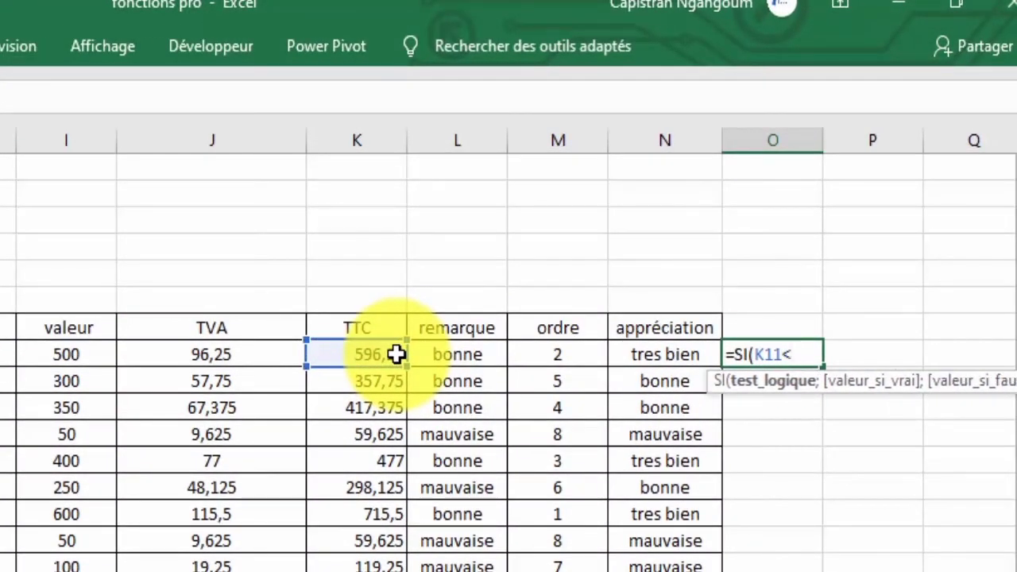
pyautogui.press('BackSpace')
pyautogui.write('<300;')
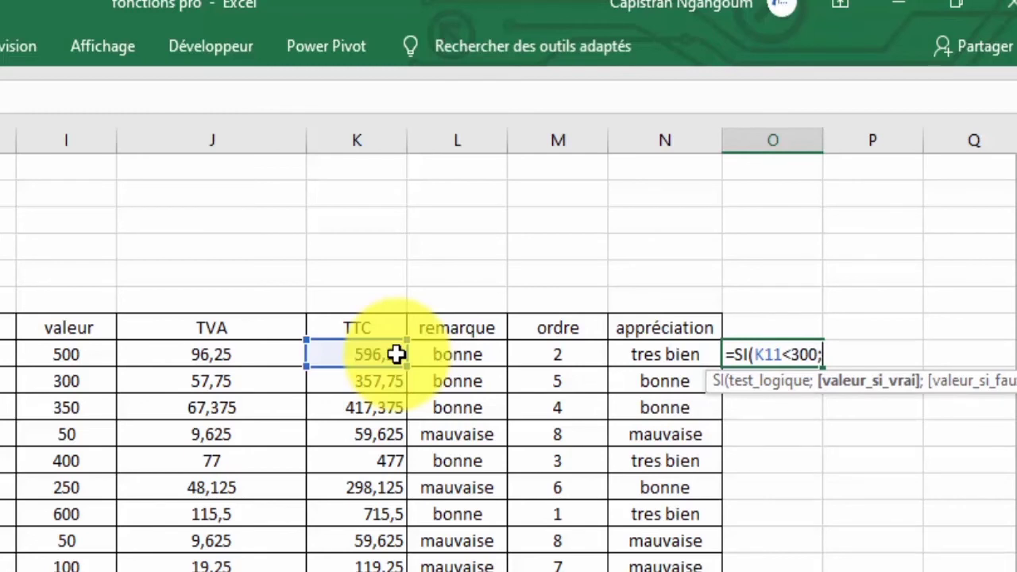
pyautogui.write('"')
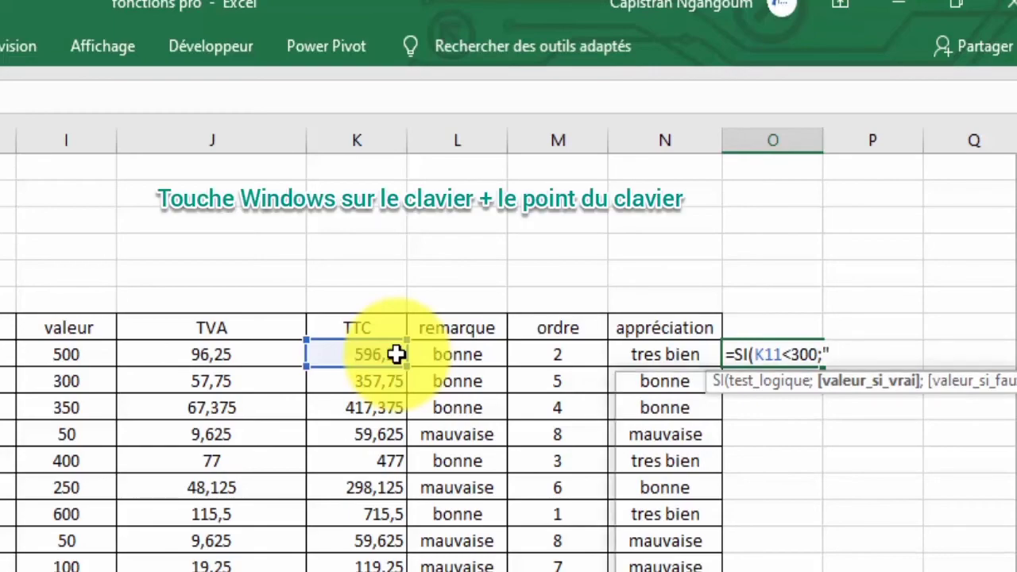
pyautogui.press('super+period')
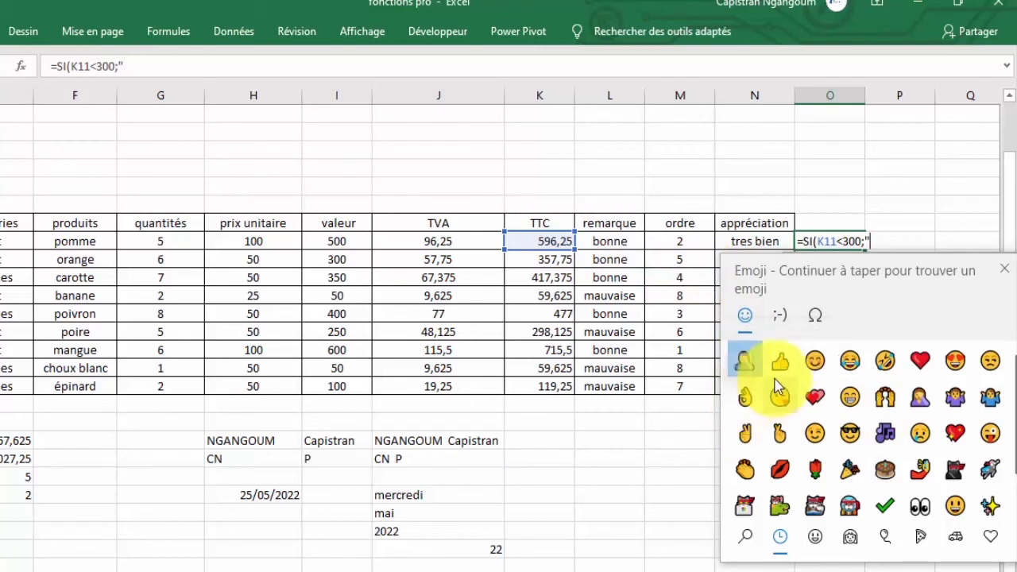
# Insert the check mark emoji as the true result and close its quote.
pyautogui.click(817, 540)
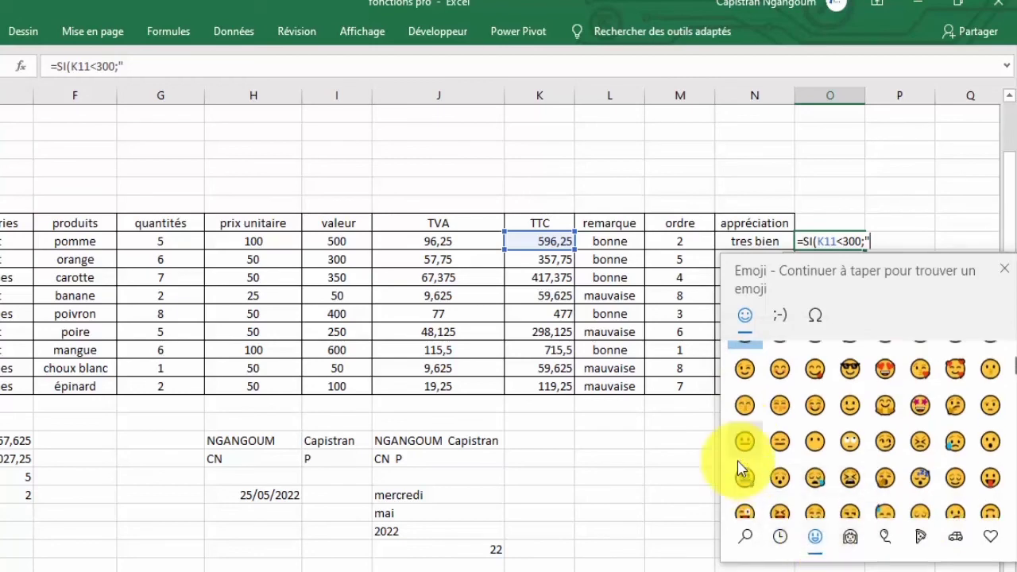
pyautogui.scroll(-5, 756, 457)
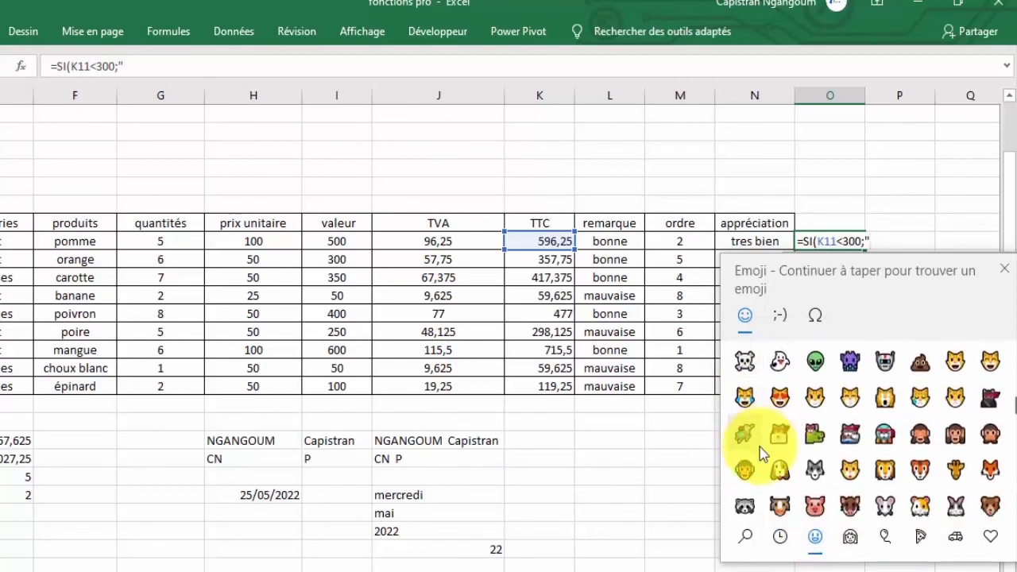
pyautogui.scroll(-8, 759, 446)
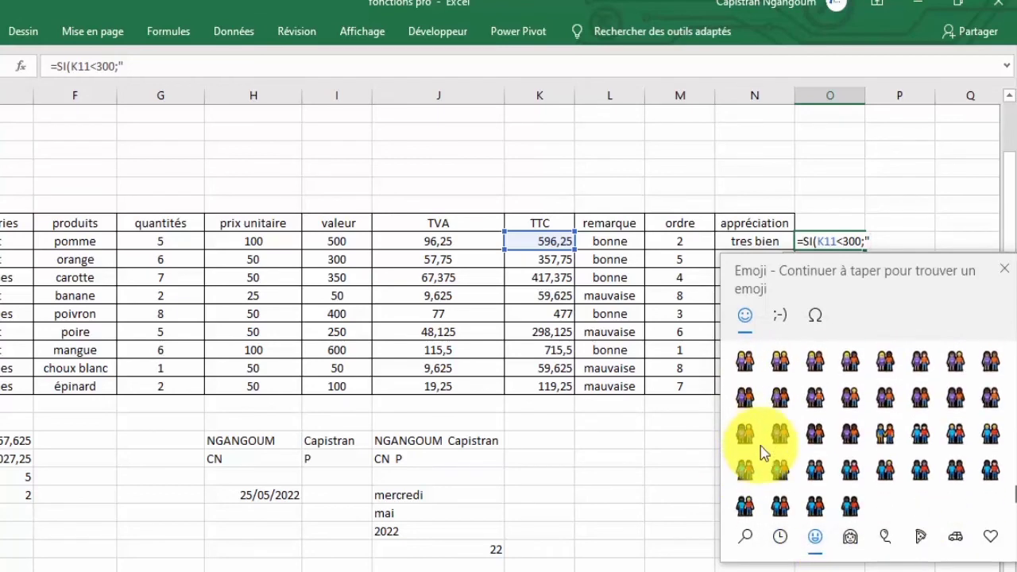
pyautogui.scroll(6, 760, 446)
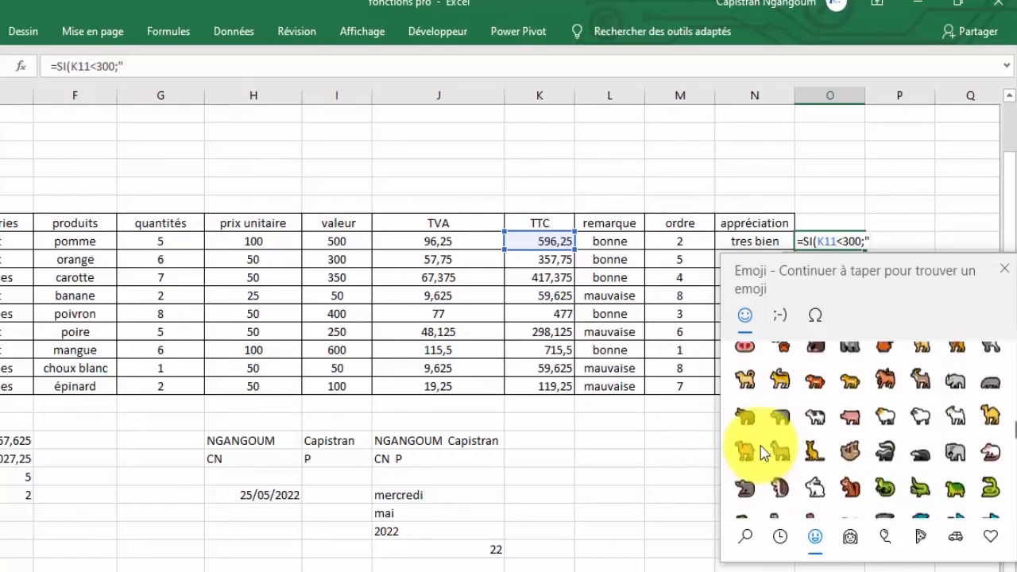
pyautogui.scroll(5, 760, 446)
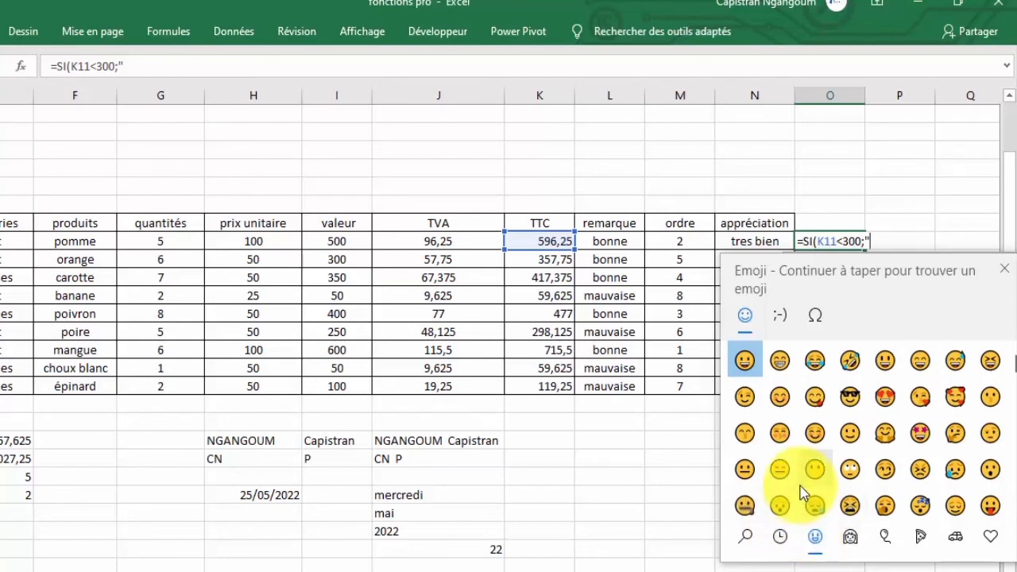
pyautogui.click(779, 537)
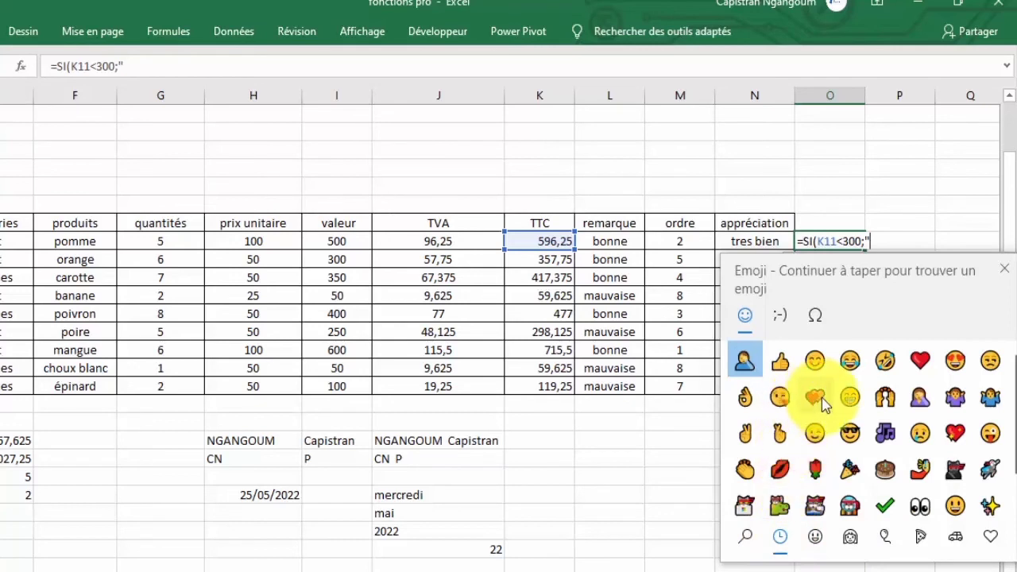
pyautogui.click(886, 511)
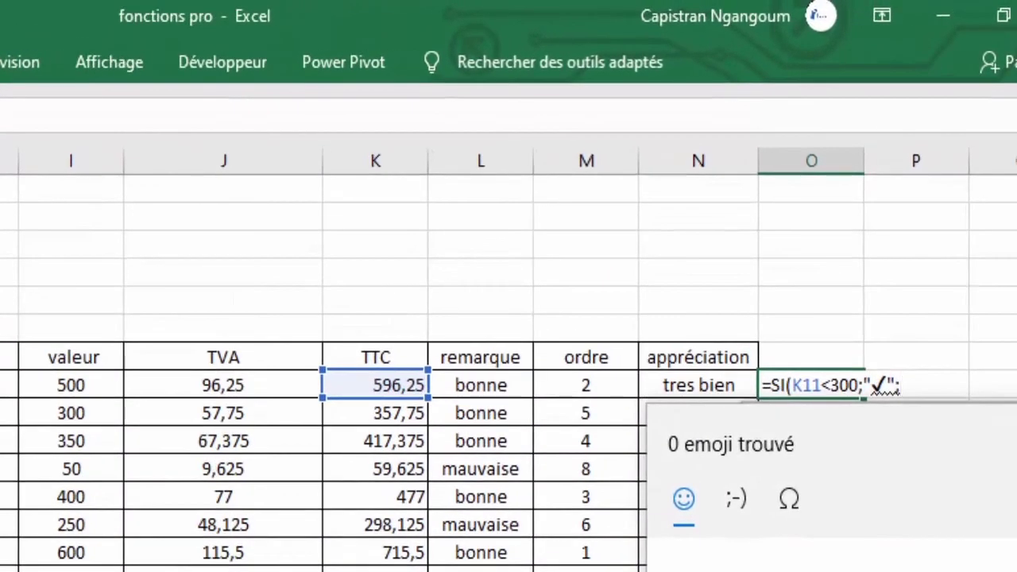
pyautogui.write('"')
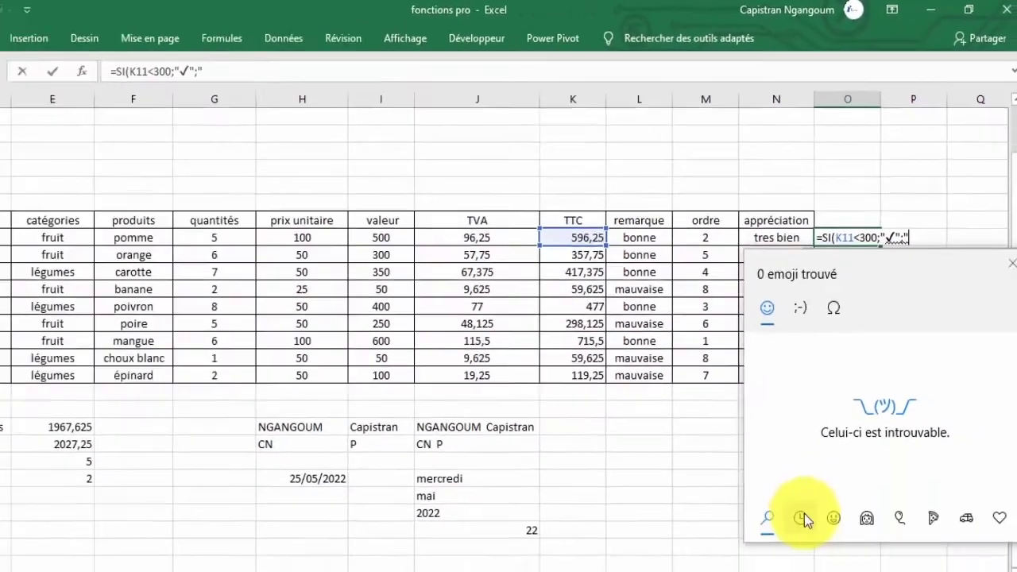
# Add the person emoji as the false result, completing =SI(K11<300;"✓";"👤").
pyautogui.click(804, 521)
pyautogui.click(832, 518)
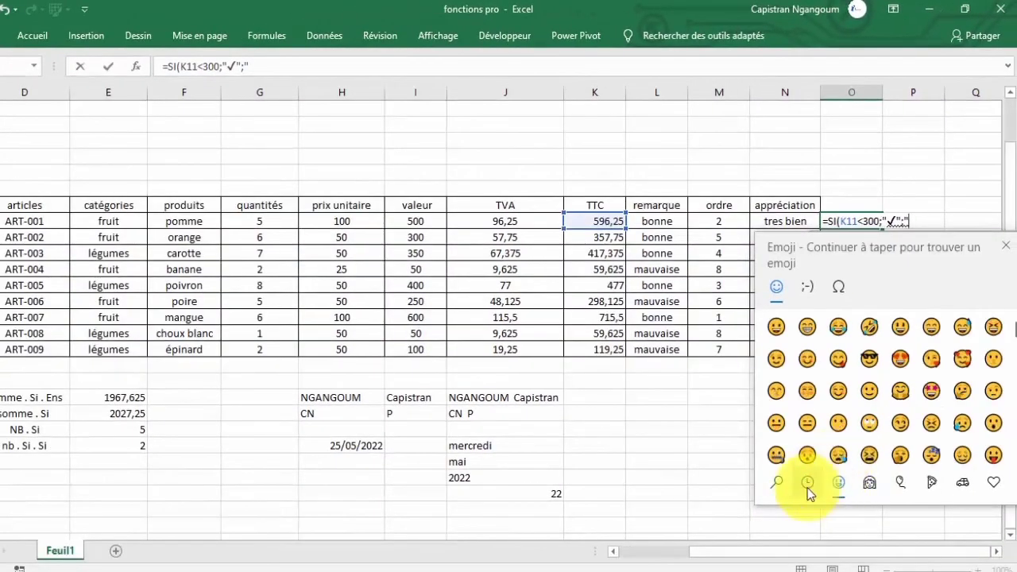
pyautogui.click(807, 483)
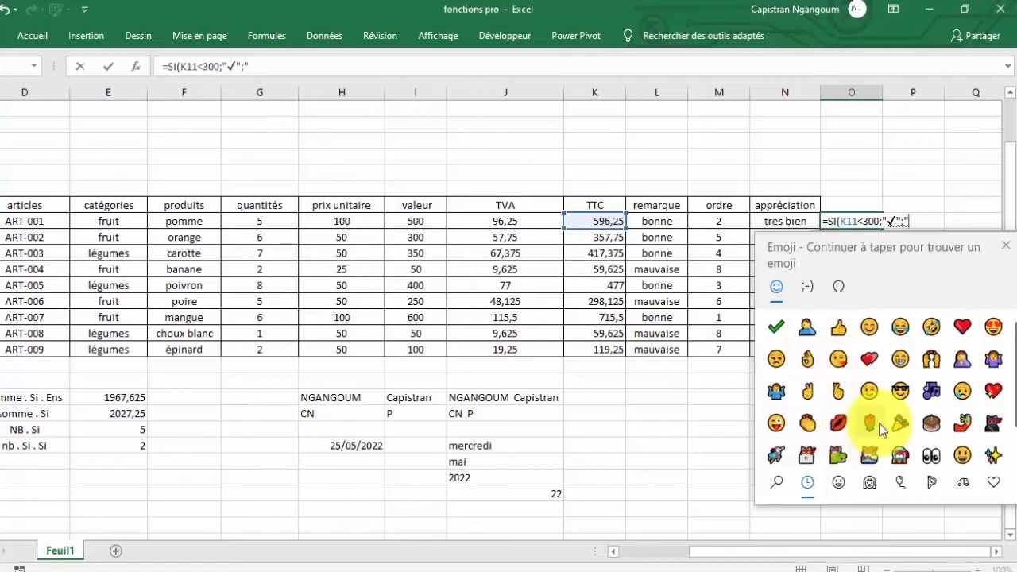
pyautogui.scroll(-1, 873, 414)
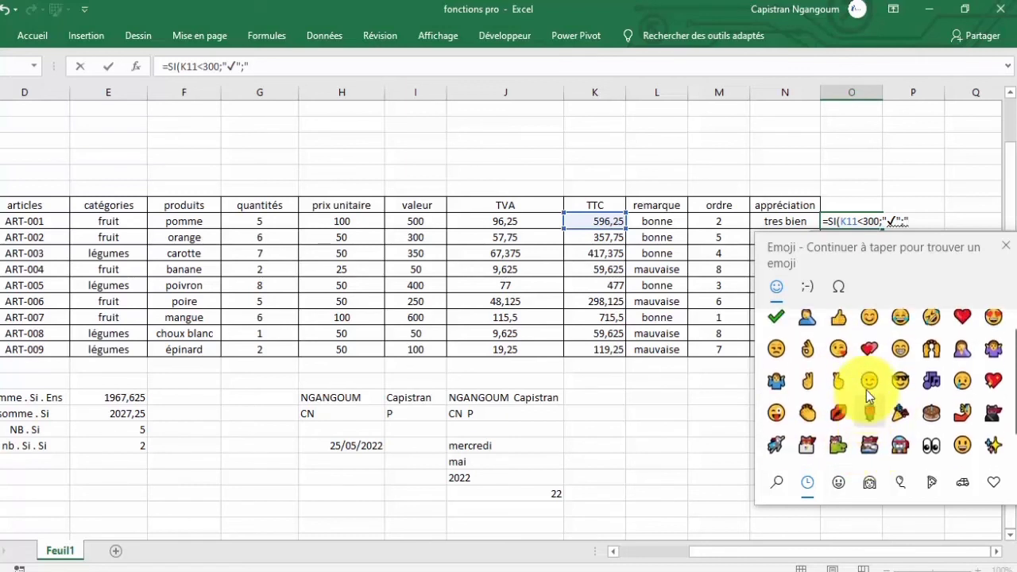
pyautogui.scroll(1, 870, 381)
pyautogui.click(807, 327)
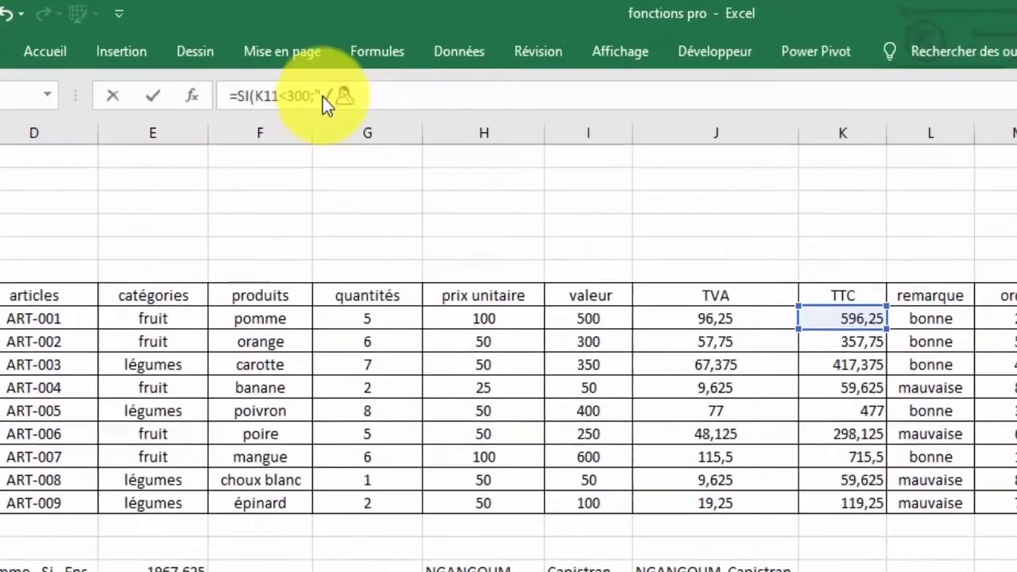
pyautogui.click(324, 97)
pyautogui.write('"')
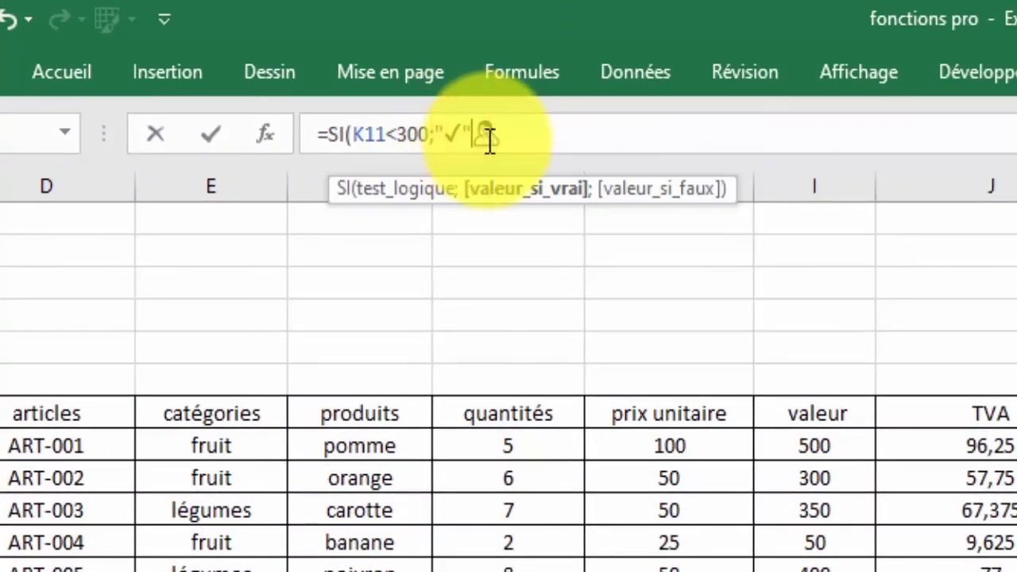
pyautogui.write('c')
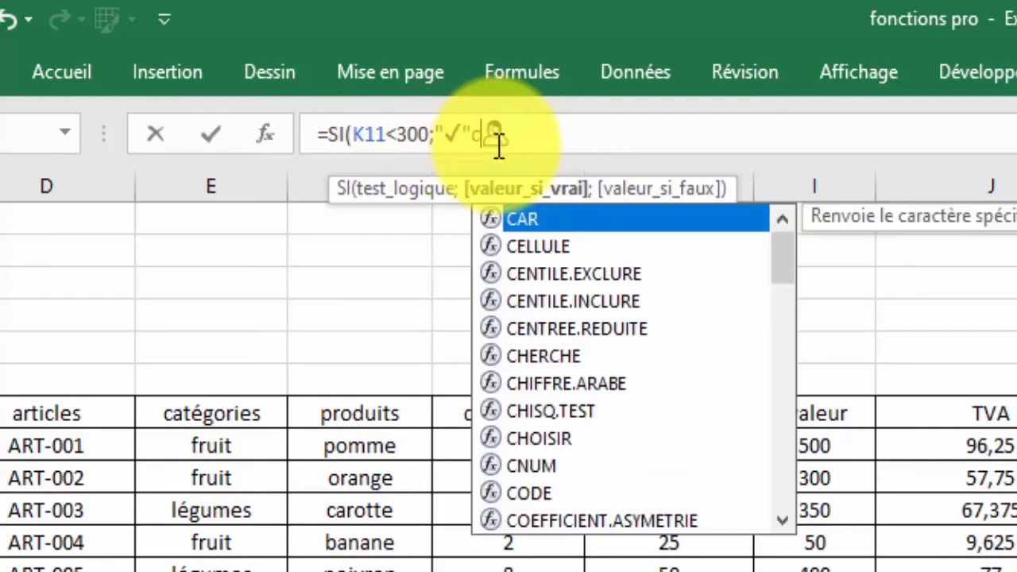
pyautogui.press('BackSpace')
pyautogui.write(';')
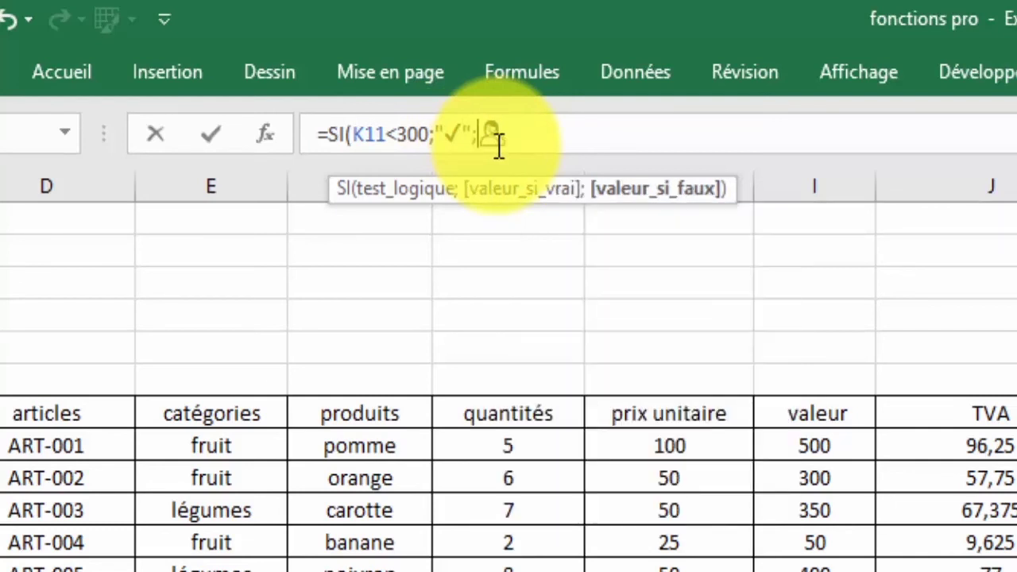
pyautogui.write('"')
pyautogui.click(519, 139)
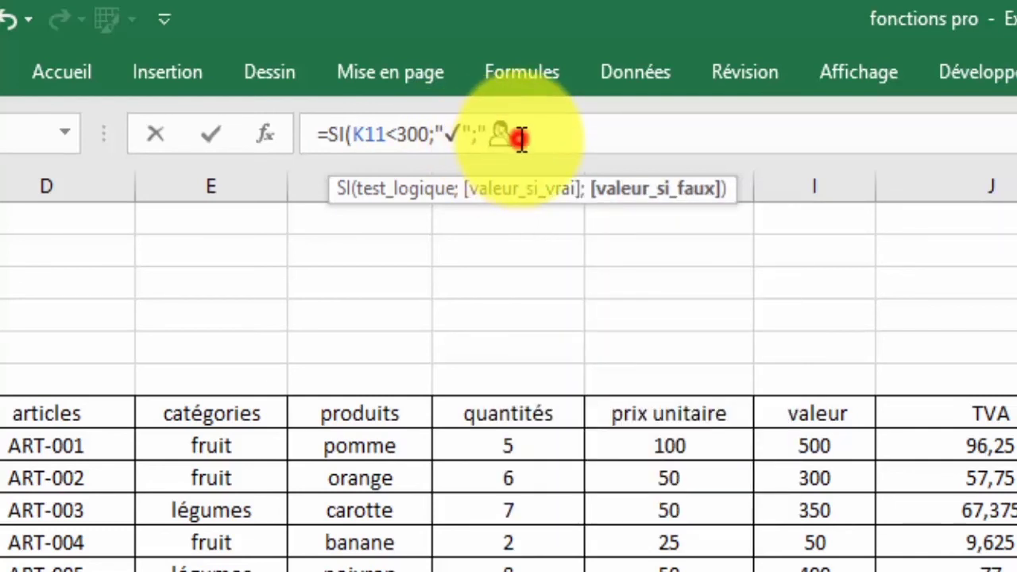
pyautogui.write('"')
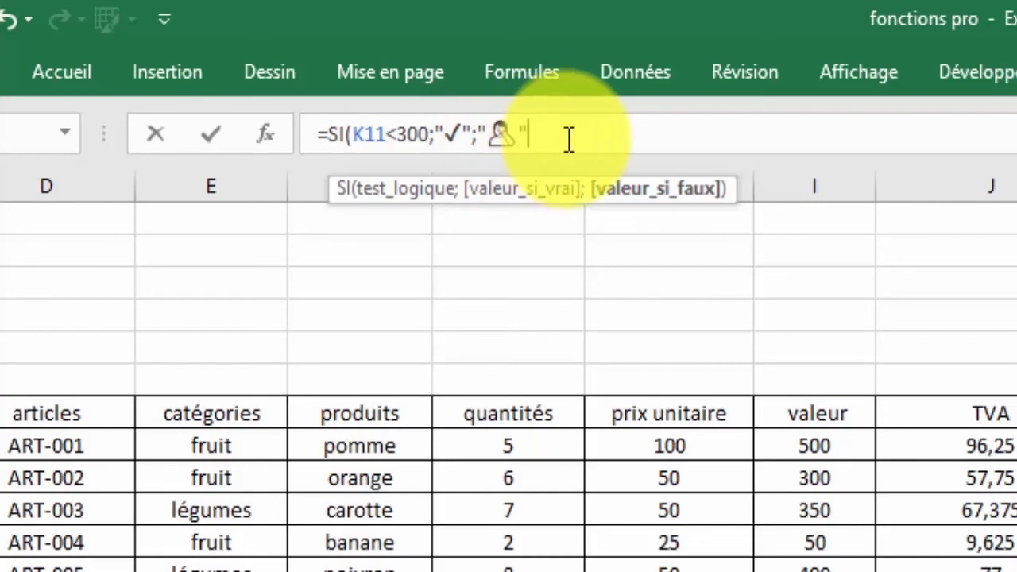
pyautogui.write(')')
pyautogui.press('Return')
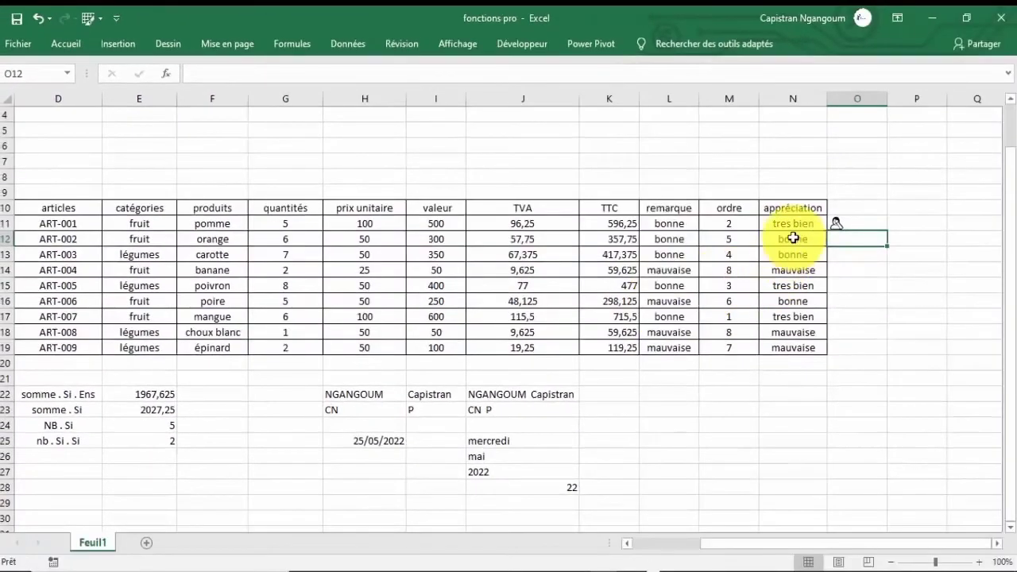
pyautogui.click(843, 223)
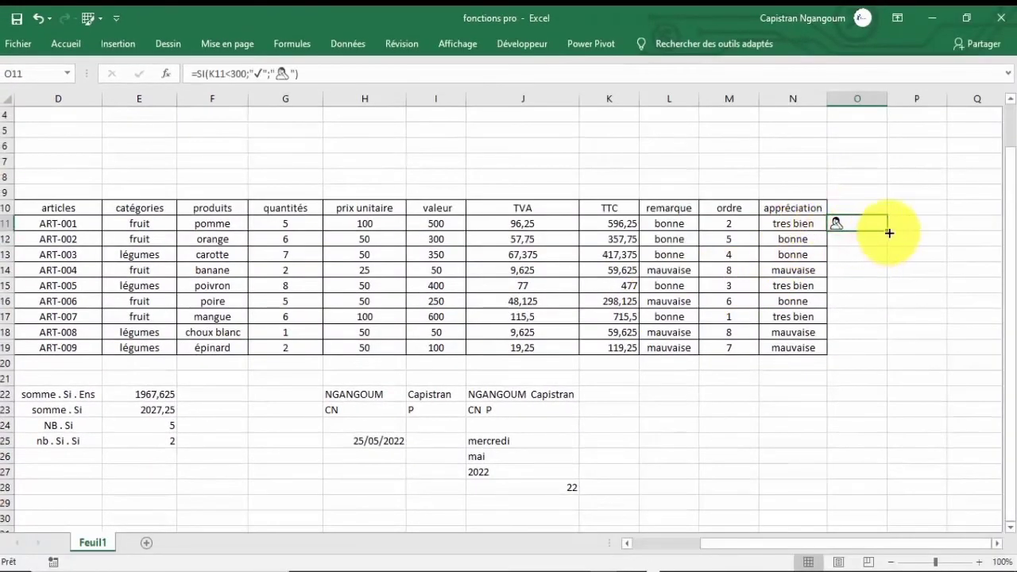
pyautogui.moveTo(888, 233); pyautogui.dragTo(869, 354)
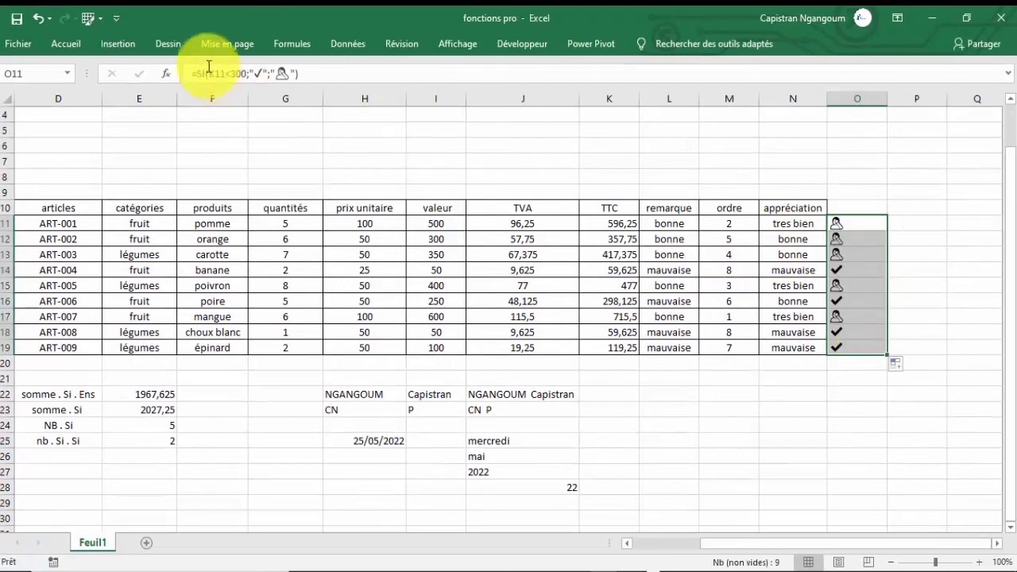
pyautogui.click(66, 44)
pyautogui.click(266, 98)
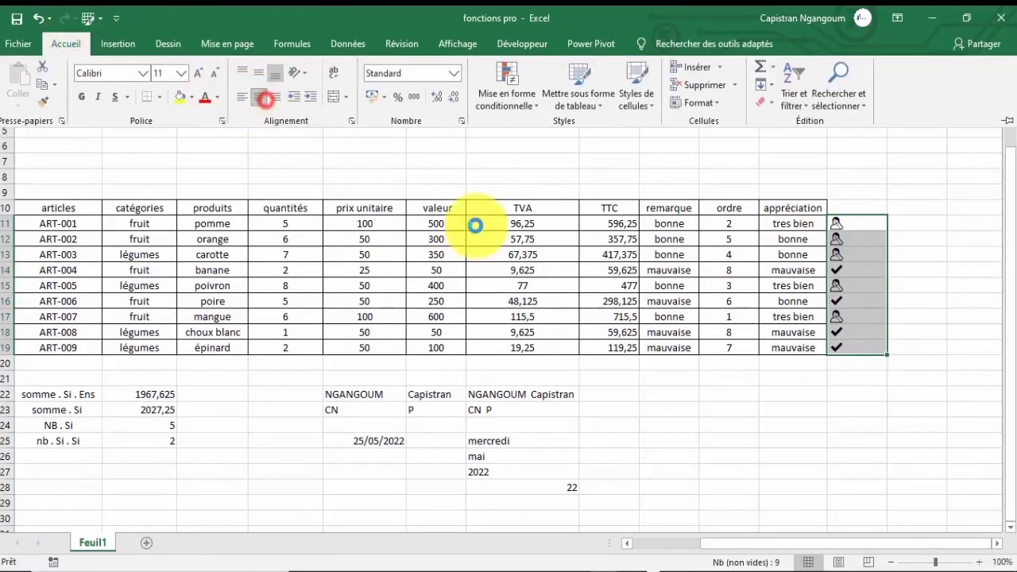
pyautogui.click(696, 291)
pyautogui.click(854, 208)
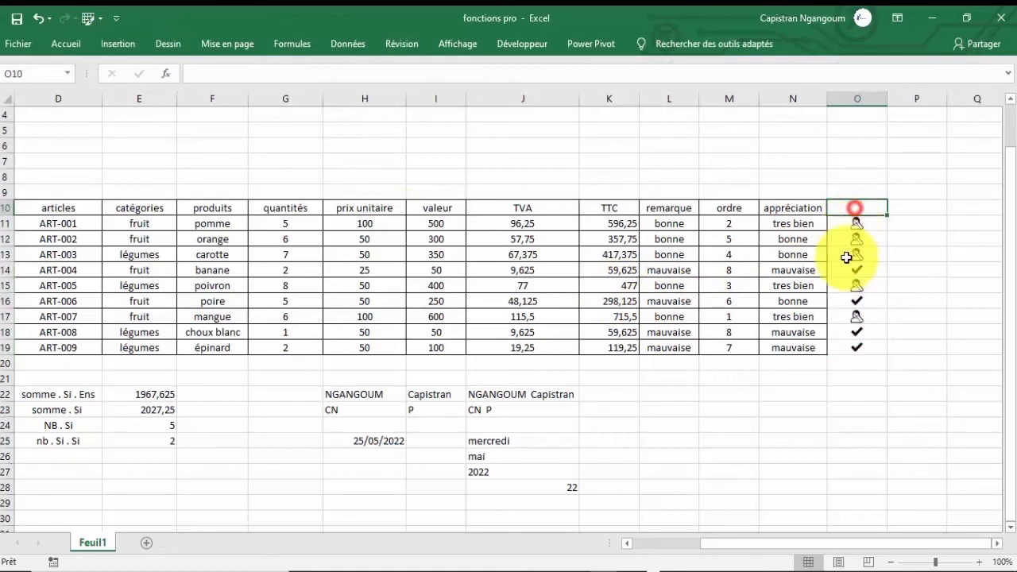
pyautogui.write('si')
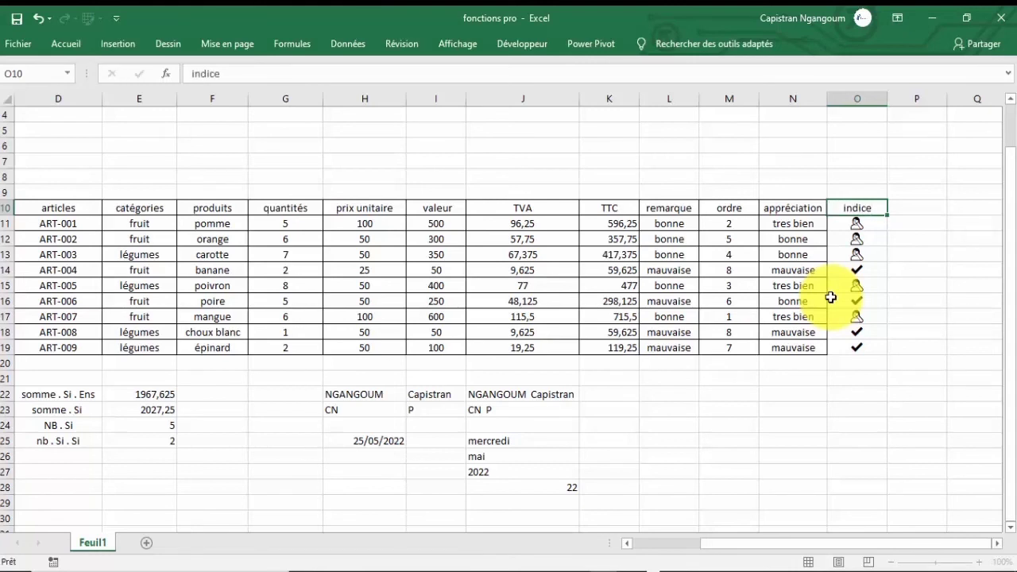
pyautogui.press('Down')
pyautogui.click(787, 208)
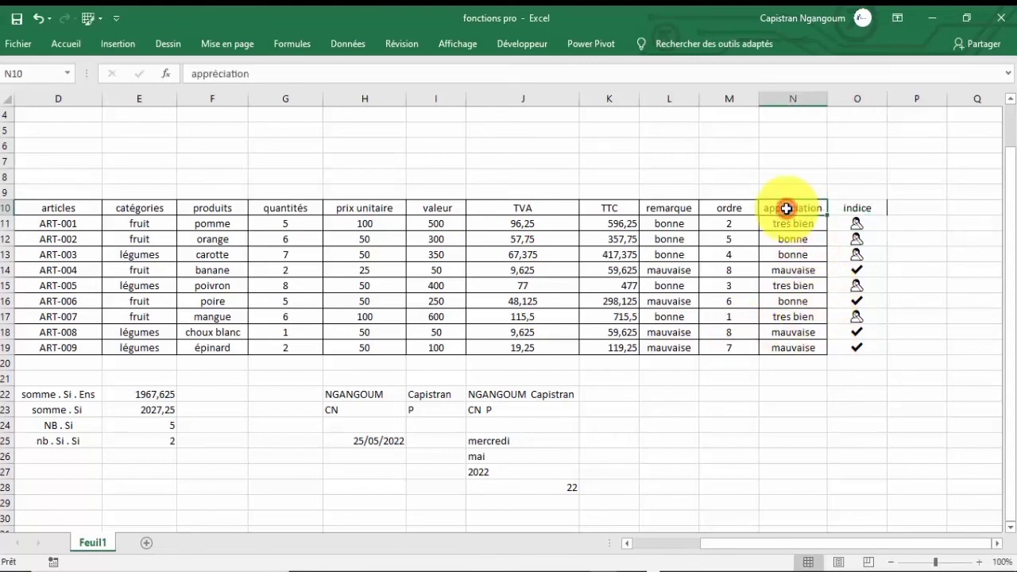
pyautogui.rightClick(786, 208)
pyautogui.click(747, 174)
pyautogui.moveTo(858, 208); pyautogui.dragTo(867, 350)
pyautogui.click(808, 375)
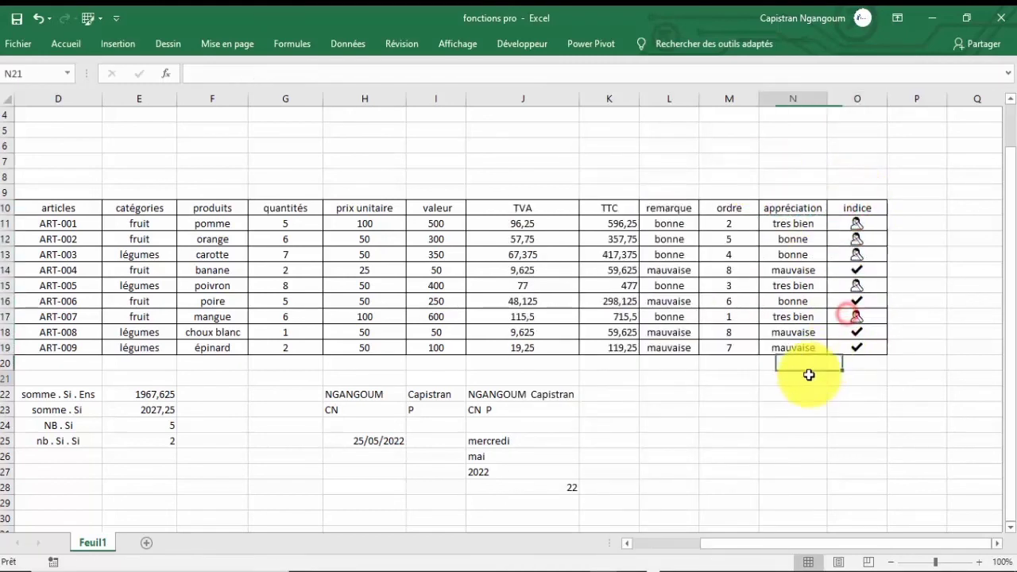
pyautogui.moveTo(722, 545); pyautogui.dragTo(746, 548)
pyautogui.click(857, 223)
pyautogui.click(856, 238)
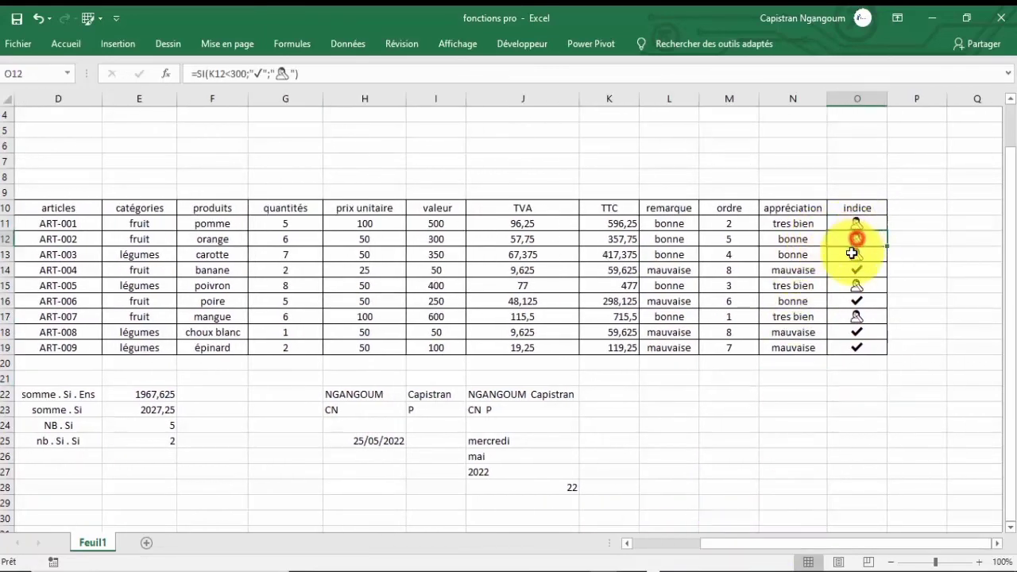
pyautogui.click(853, 255)
pyautogui.click(854, 270)
pyautogui.click(856, 285)
pyautogui.click(854, 301)
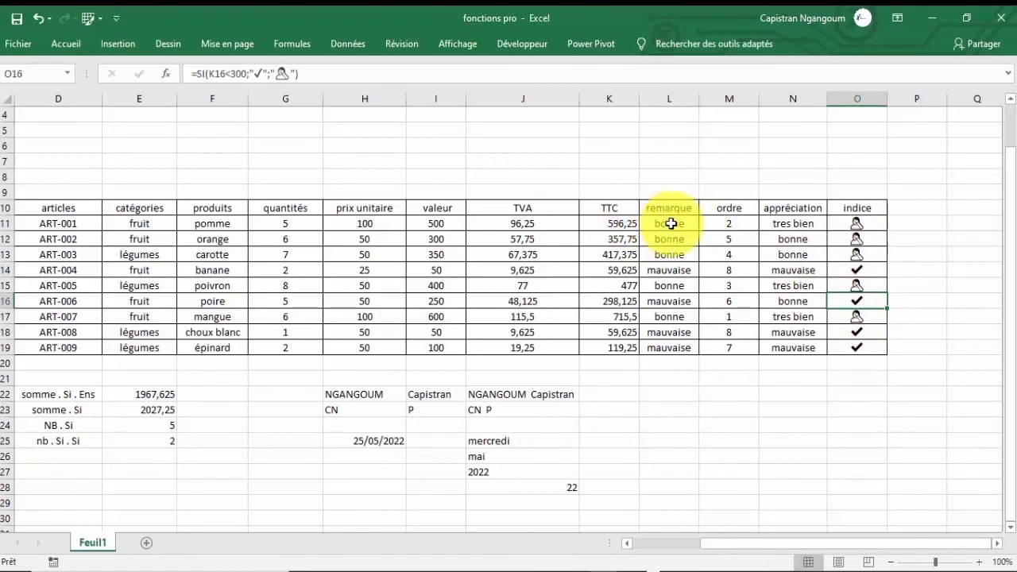
pyautogui.moveTo(675, 223); pyautogui.dragTo(675, 316)
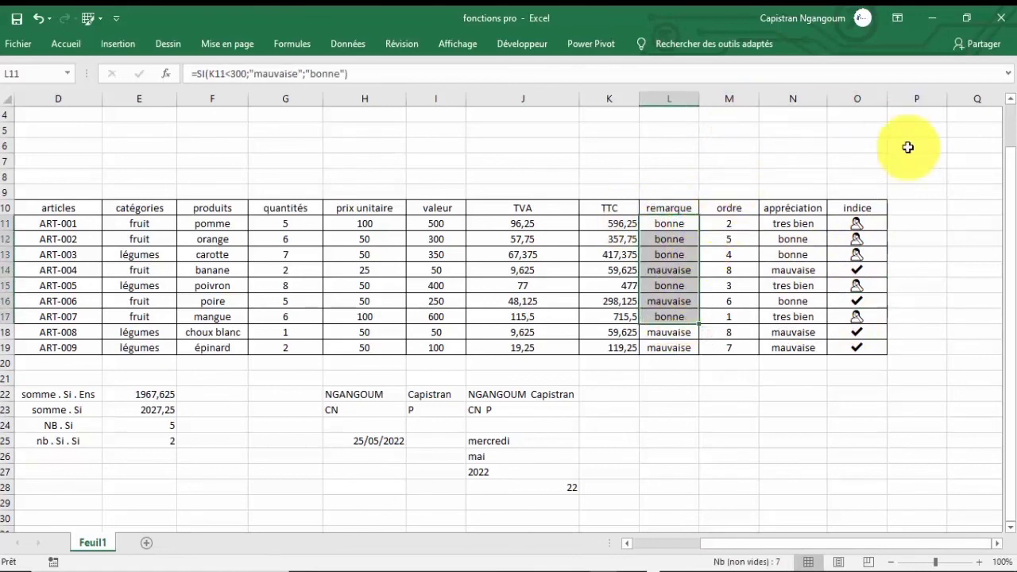
pyautogui.click(728, 98)
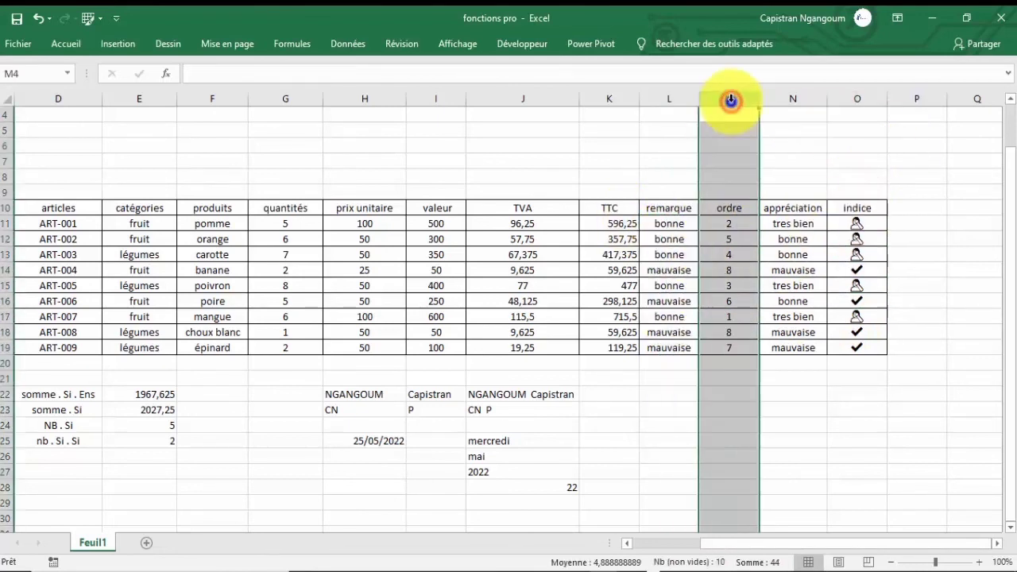
# Insert an empty column M before the ordre column.
pyautogui.rightClick(730, 100)
pyautogui.click(767, 210)
pyautogui.click(720, 206)
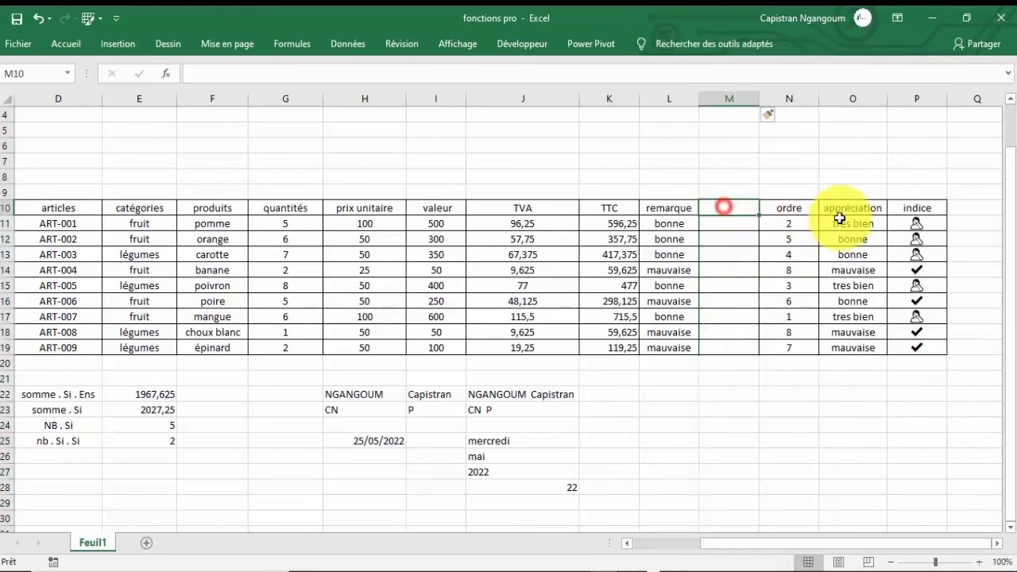
# Move the indice header and its symbols from P10:P19 into the new column M.
pyautogui.moveTo(911, 211); pyautogui.dragTo(913, 344)
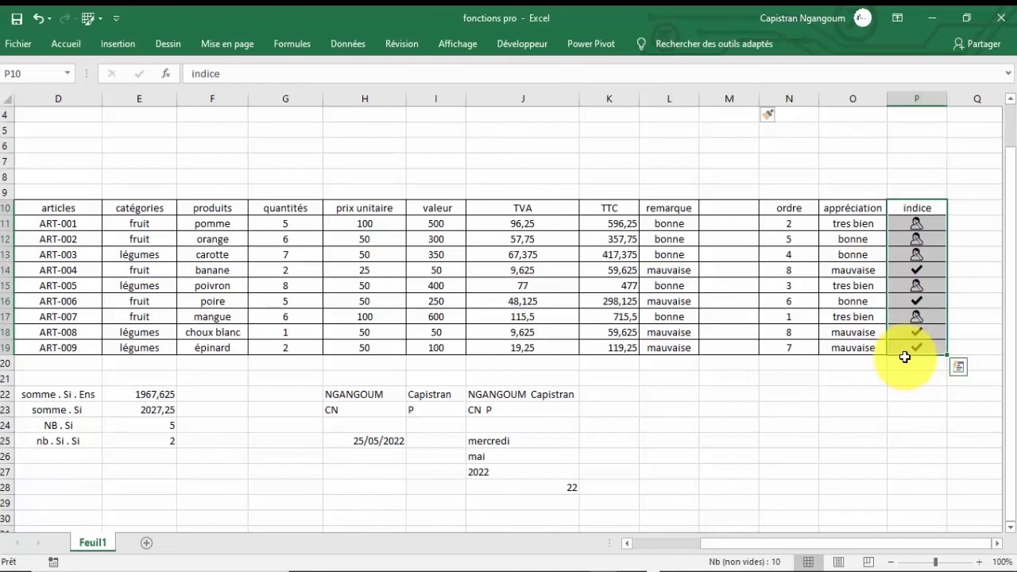
pyautogui.moveTo(905, 356); pyautogui.dragTo(744, 353)
pyautogui.click(929, 253)
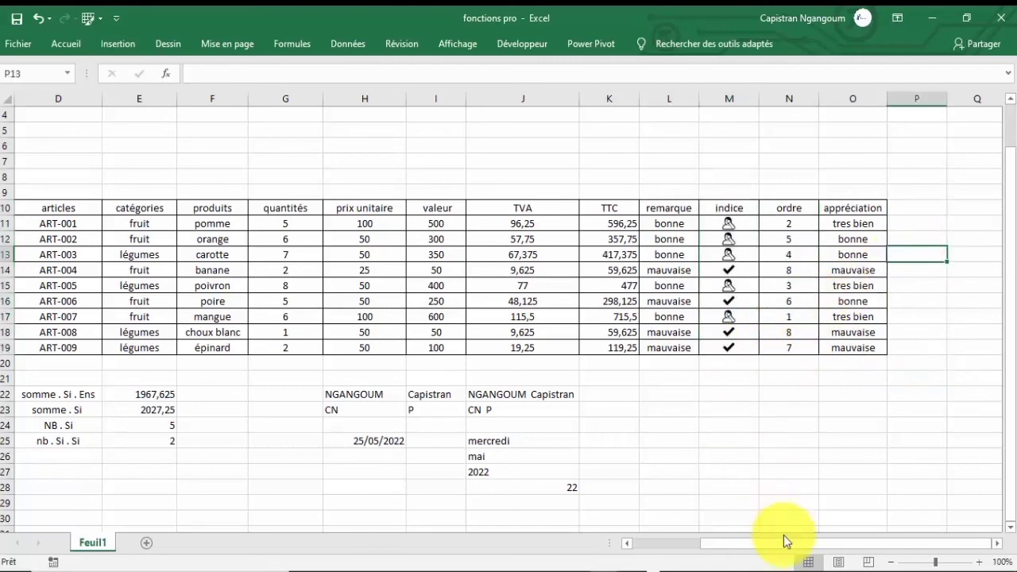
pyautogui.moveTo(783, 543)
pyautogui.mouseDown()
pyautogui.moveTo(702, 532)
pyautogui.moveTo(779, 544)
pyautogui.mouseUp()
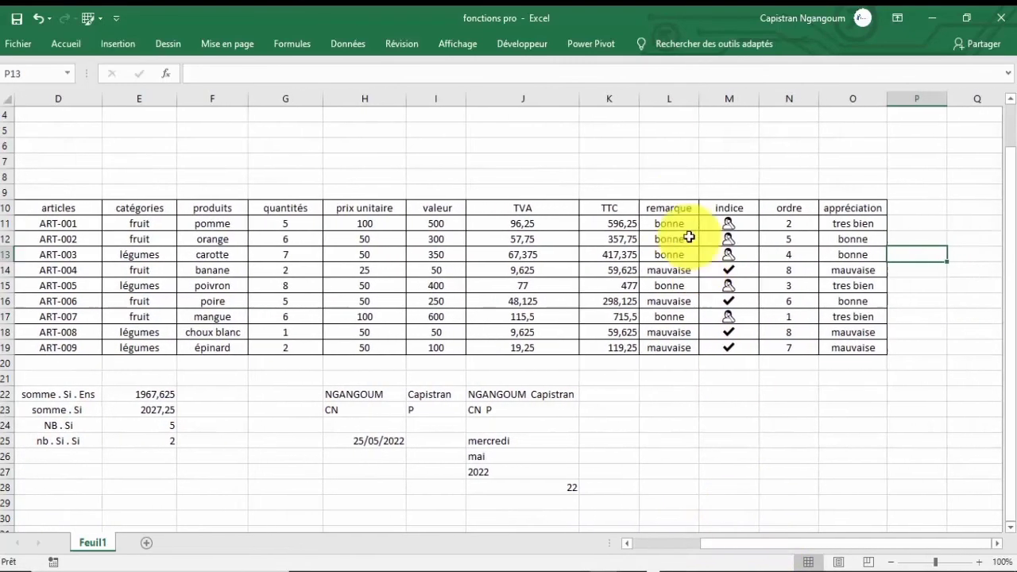
pyautogui.click(725, 225)
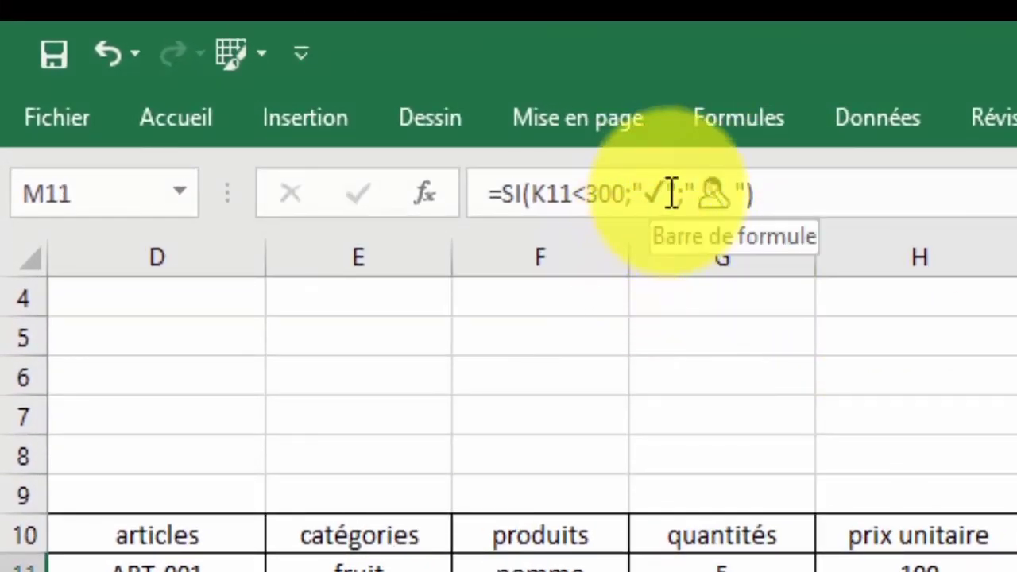
# In M11's formula, replace the true result's check mark with the person emoji.
pyautogui.click(671, 193)
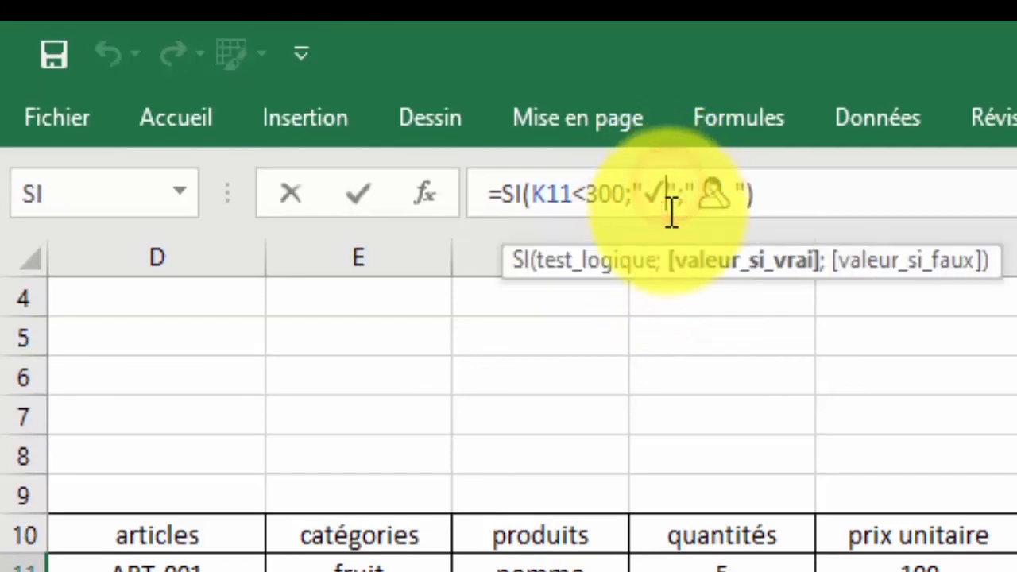
pyautogui.press('BackSpace')
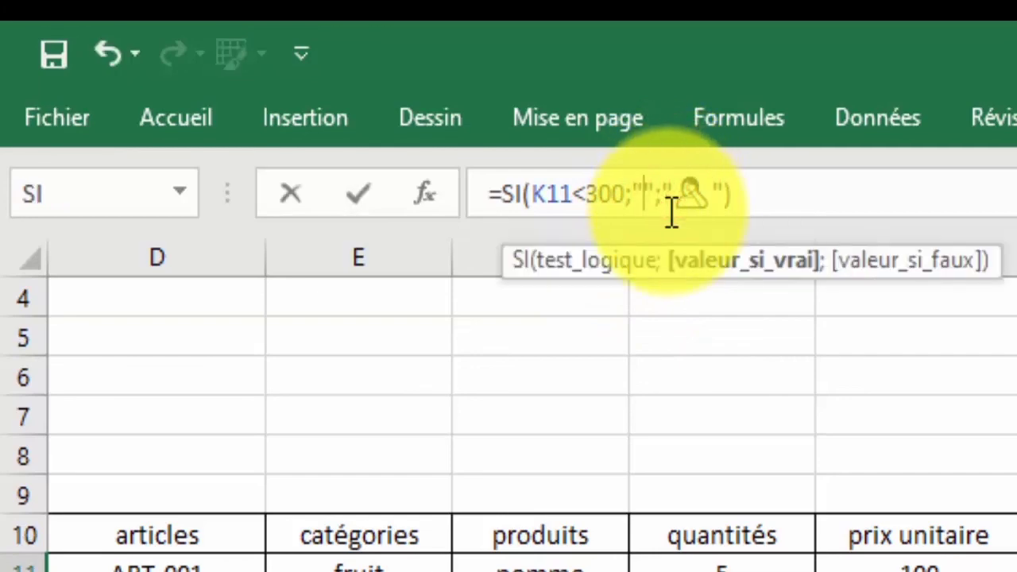
pyautogui.press('super+period')
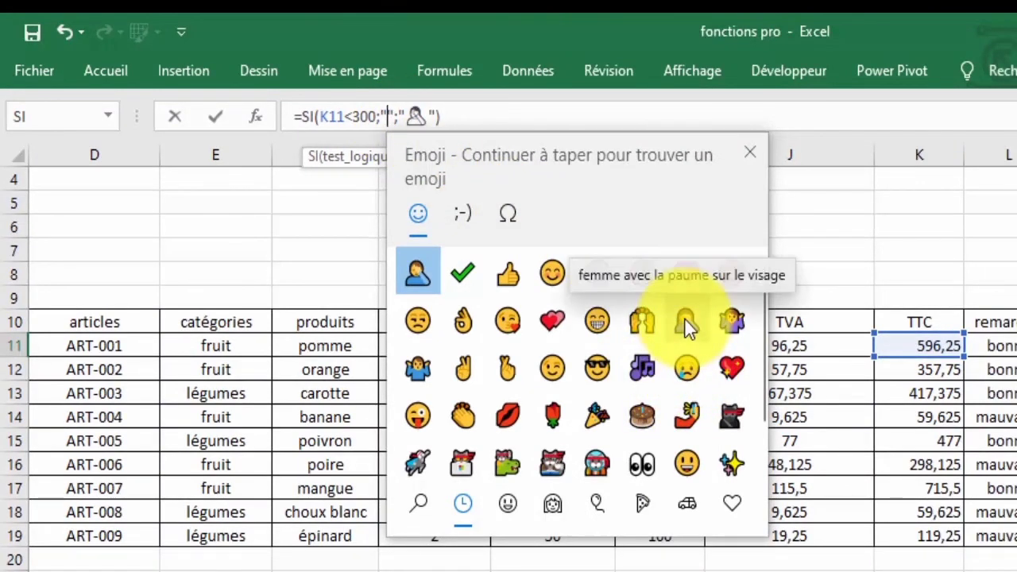
pyautogui.click(685, 322)
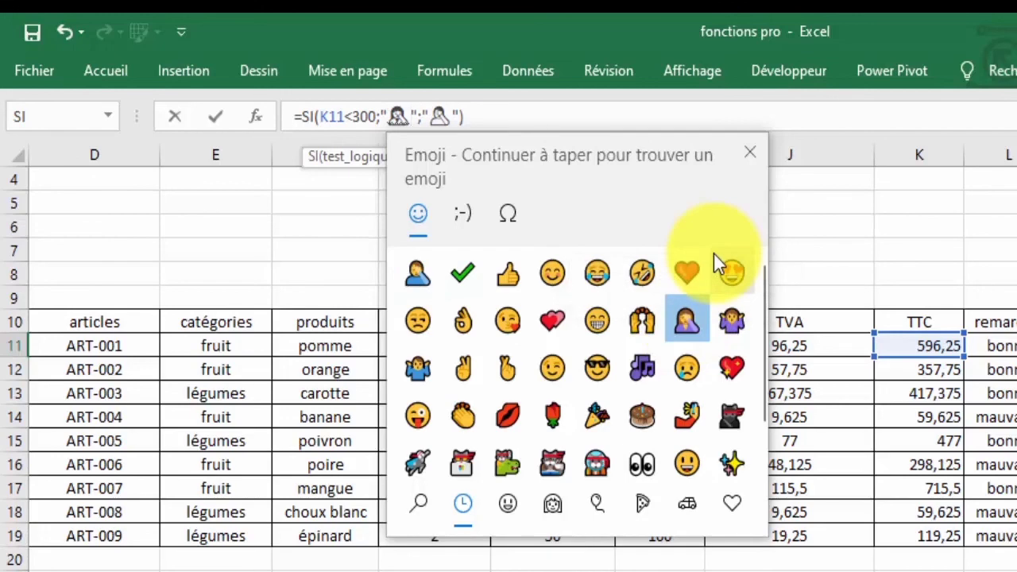
pyautogui.press('BackSpace')
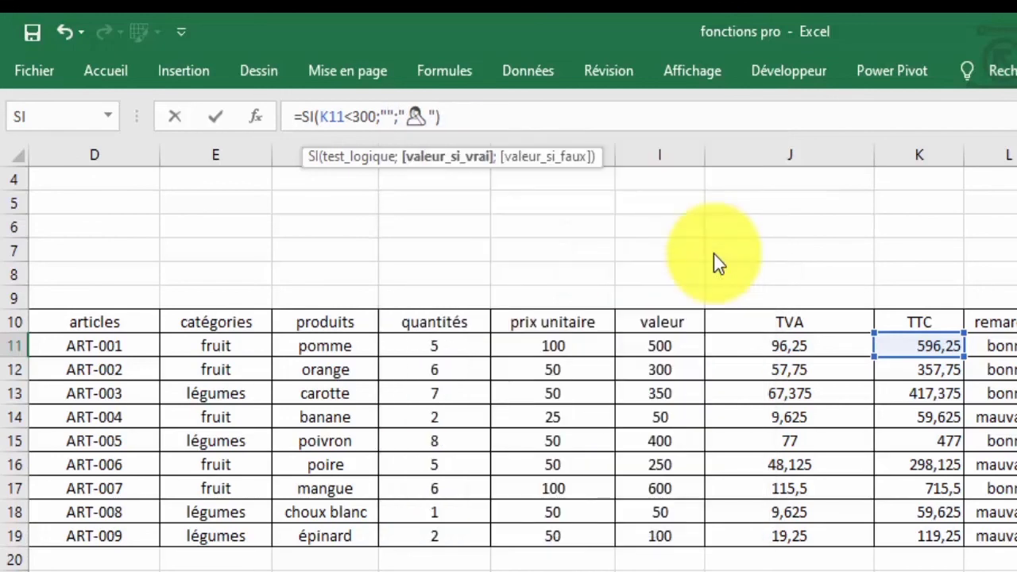
pyautogui.press('super+period')
pyautogui.click(459, 272)
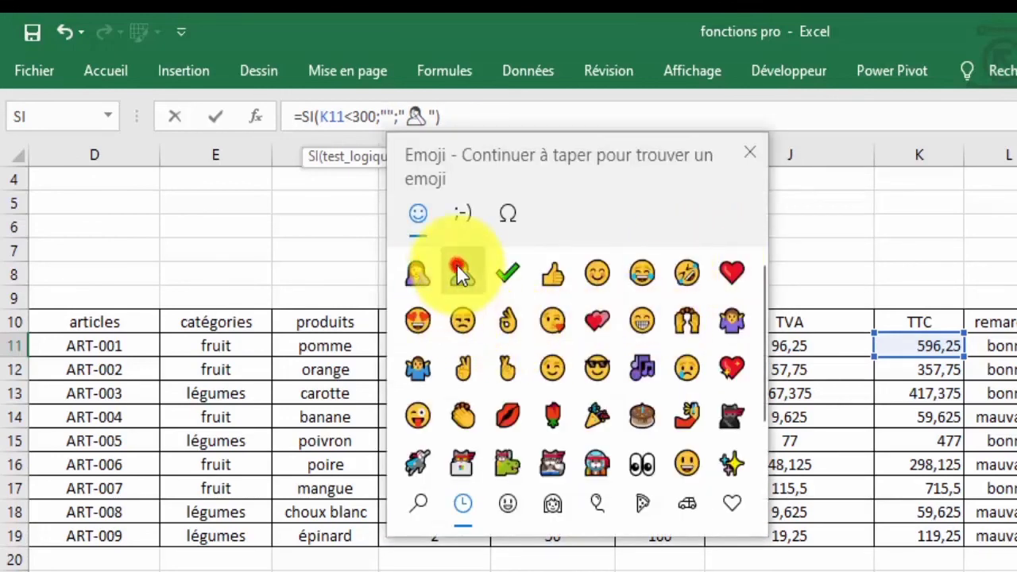
pyautogui.click(445, 113)
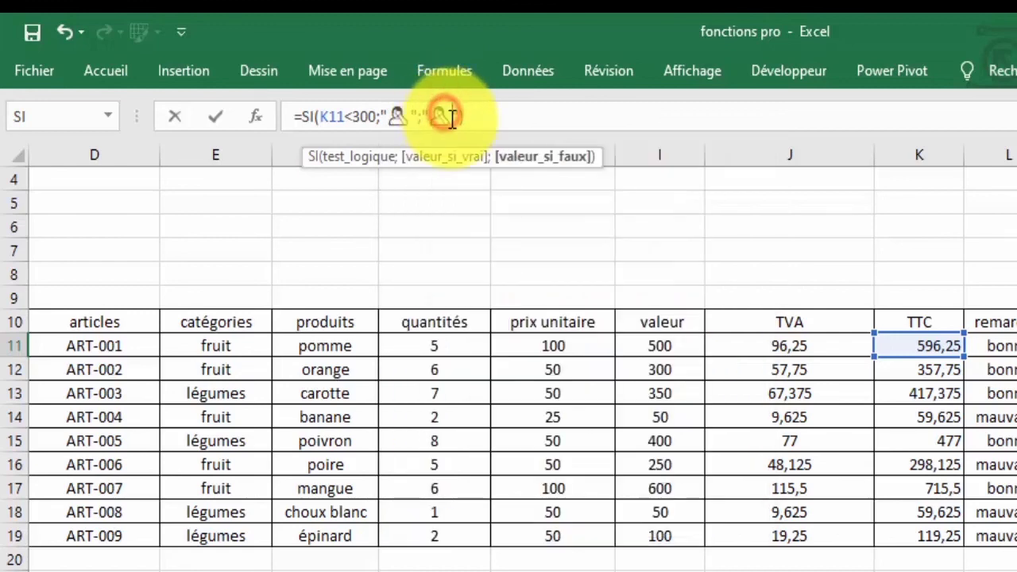
# Set the formula's false result to a single check mark and confirm it.
pyautogui.press('super+period')
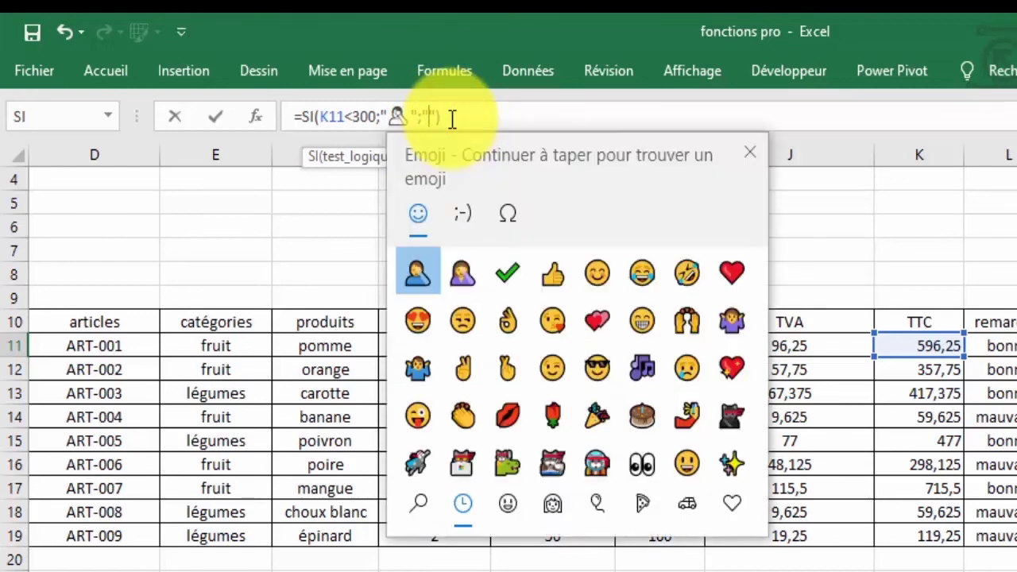
pyautogui.click(507, 273)
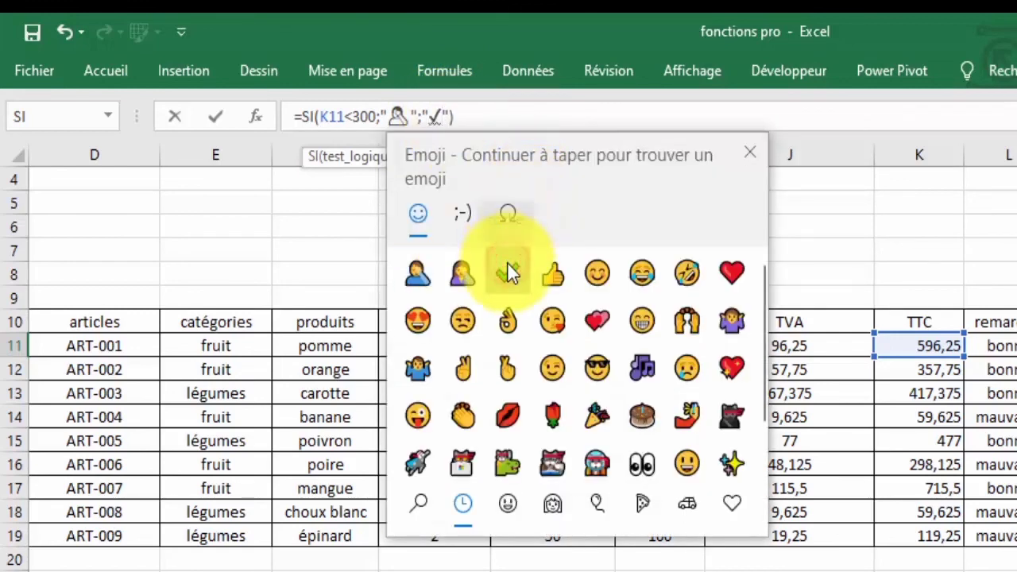
pyautogui.click(509, 273)
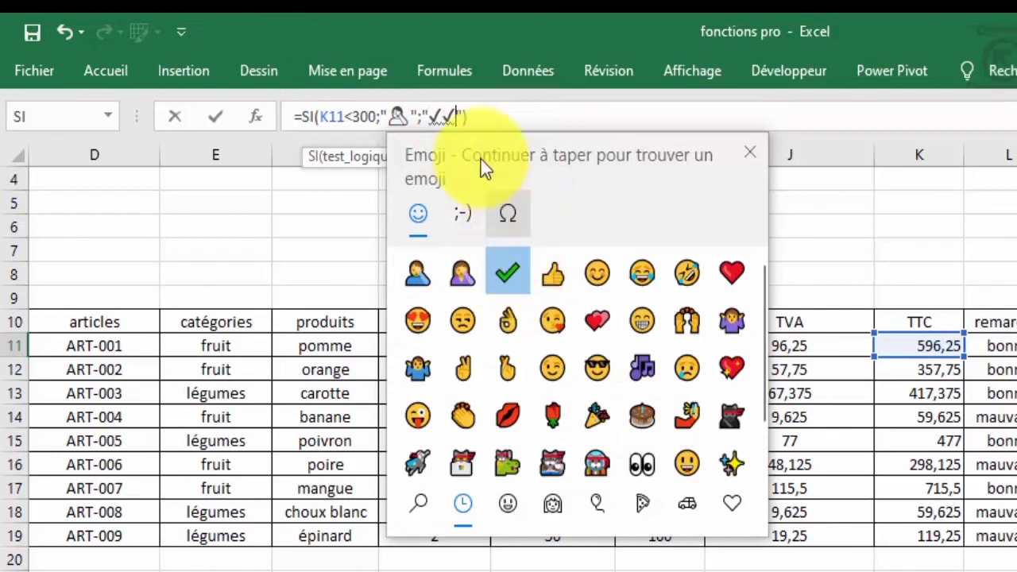
pyautogui.press('Escape')
pyautogui.press('BackSpace')
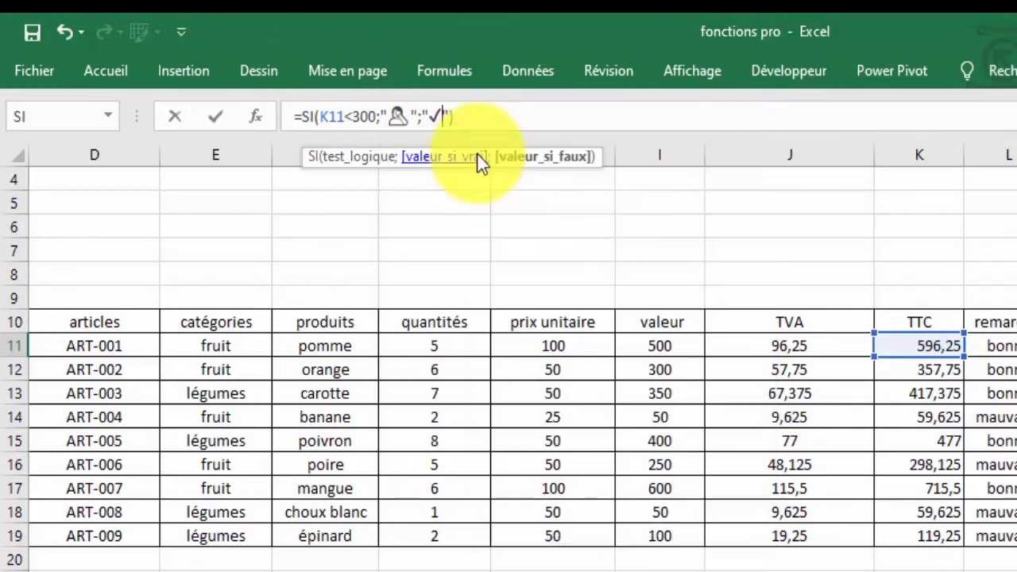
pyautogui.press('Return')
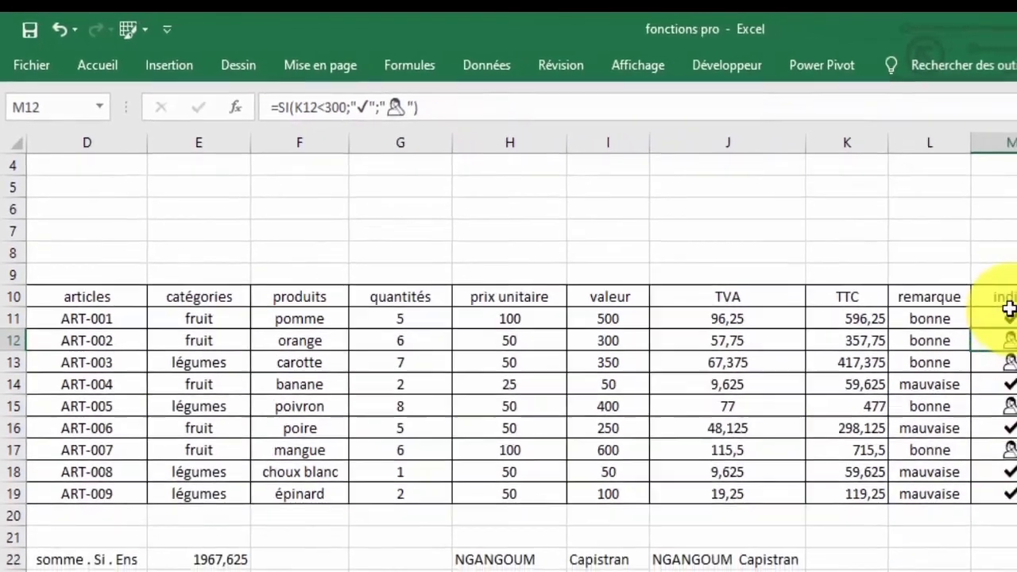
# Fill M11's swapped formula down to M19 and spot-check the copied indice cells.
pyautogui.click(1016, 335)
pyautogui.moveTo(974, 304); pyautogui.dragTo(958, 471)
pyautogui.click(937, 335)
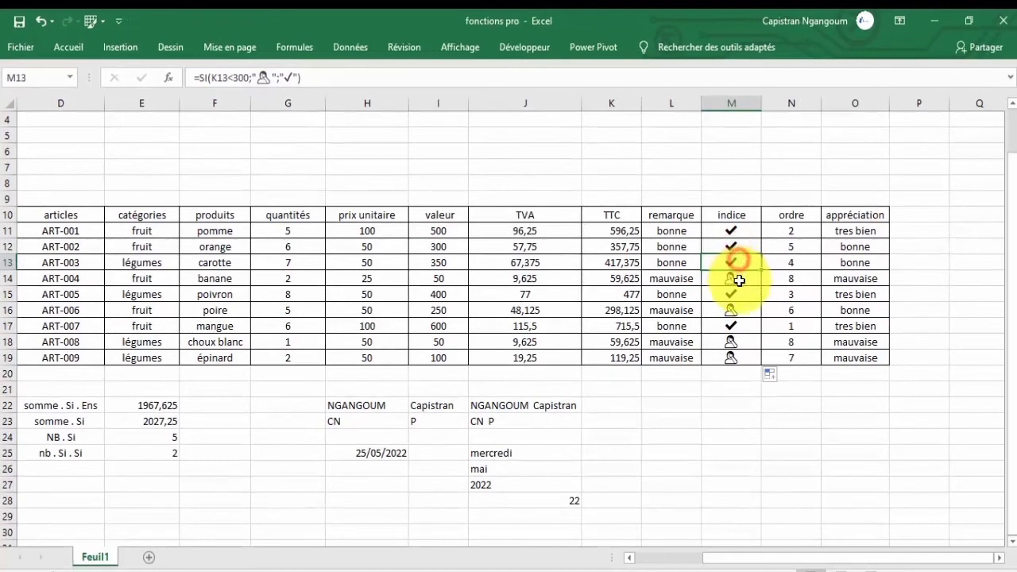
pyautogui.click(765, 290)
pyautogui.click(765, 324)
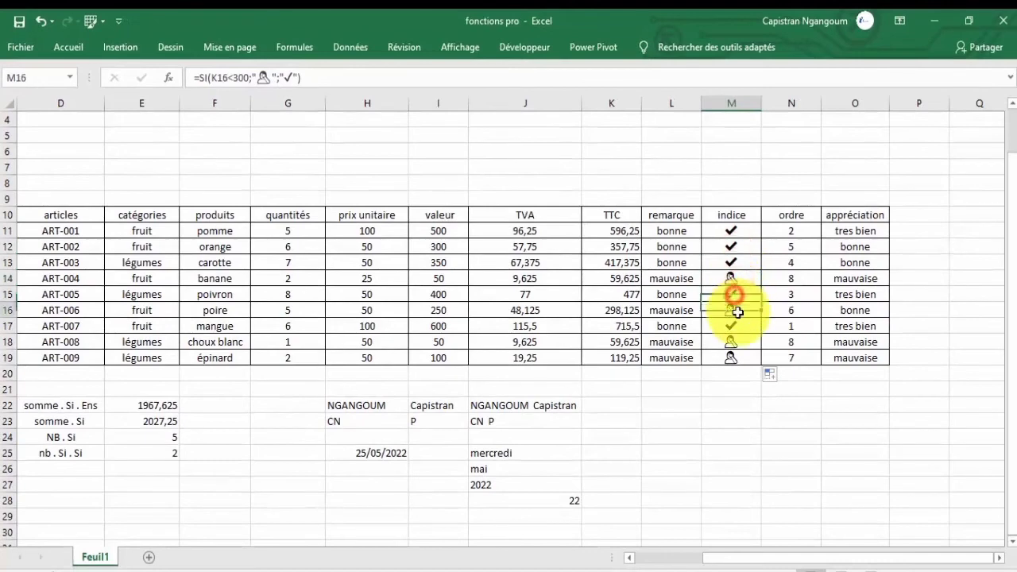
pyautogui.click(764, 359)
pyautogui.scroll(-3, 710, 301)
pyautogui.scroll(4, 709, 302)
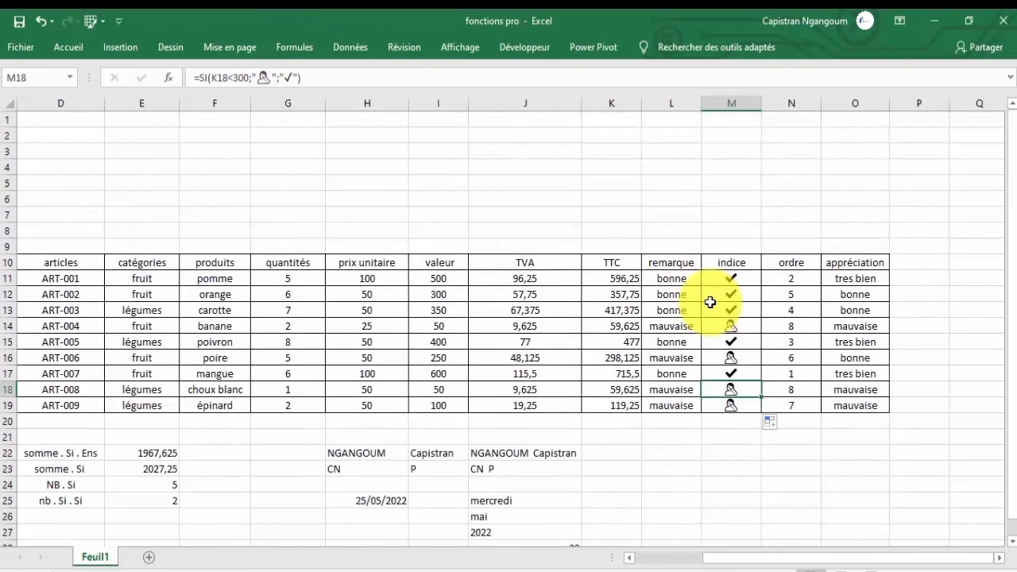